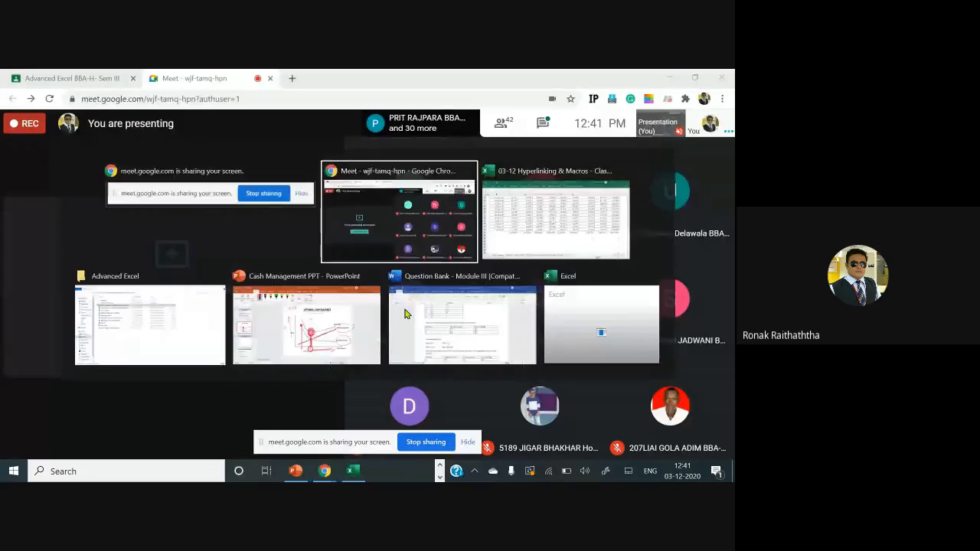
{"action": "key", "text": "alt+Tab"}
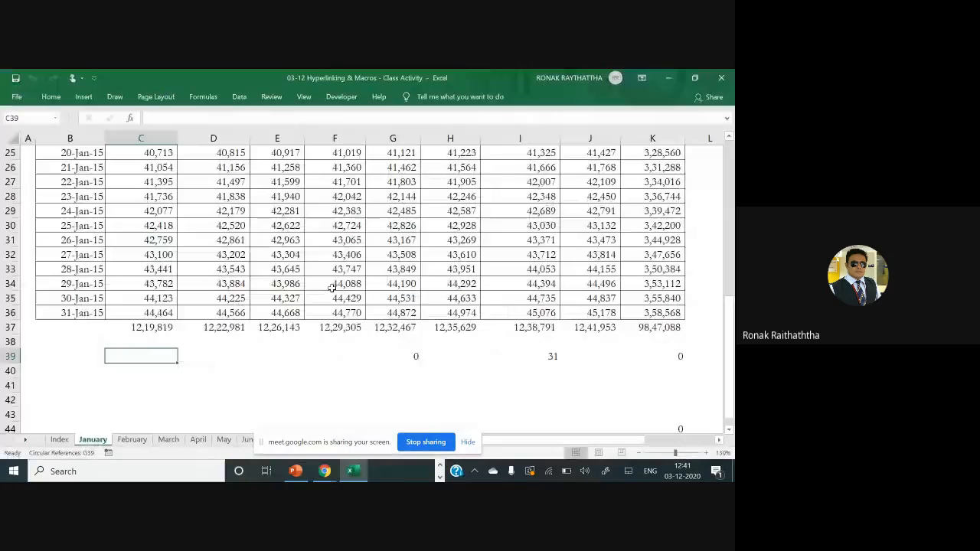
Switch to the Hyperlinking & Macros class activity workbook in Excel and open the Index sheet
{"action": "scroll", "coordinate": [332, 287], "scroll_direction": "up", "scroll_amount": 8}
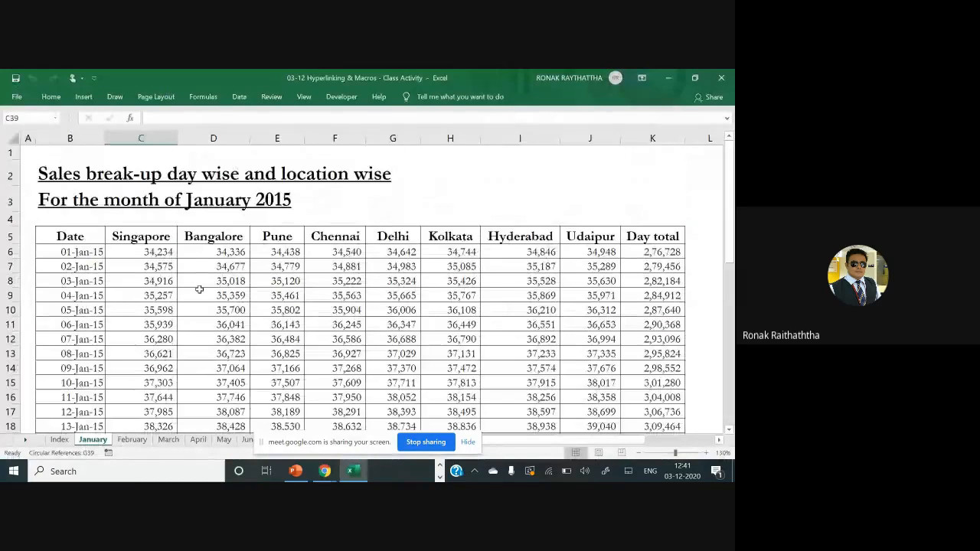
{"action": "left_click", "coordinate": [58, 440]}
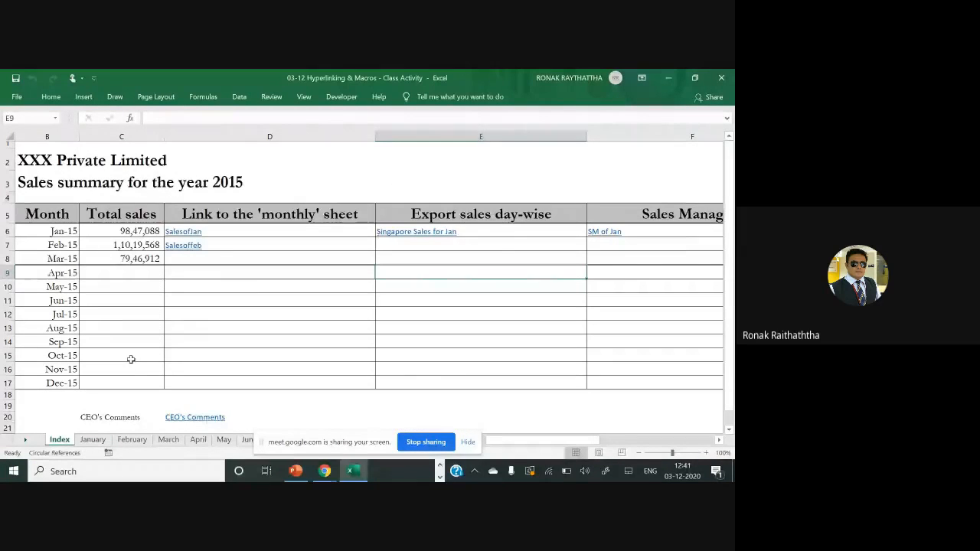
{"action": "left_click_drag", "start_coordinate": [310, 447], "coordinate": [356, 412]}
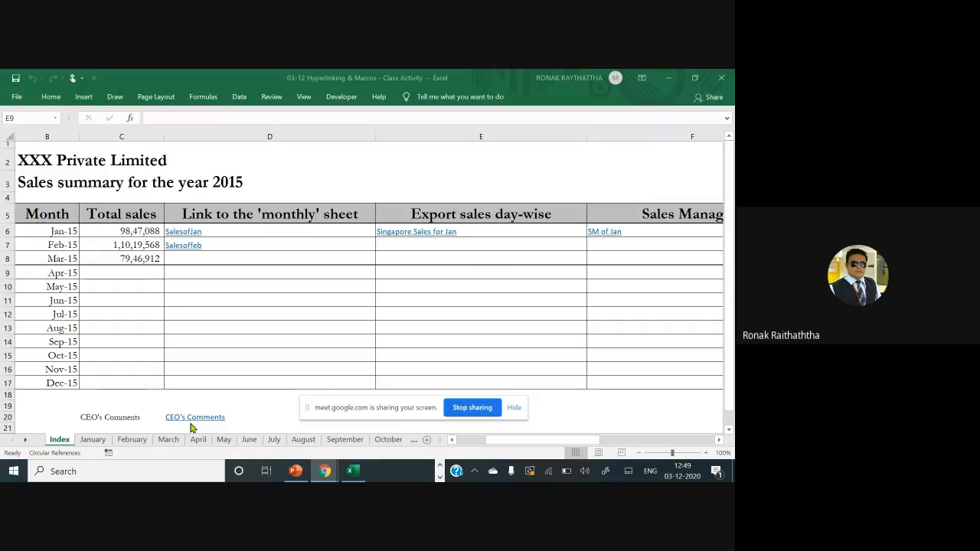
Check the Google Meet call window and return to the Excel workbook
{"action": "key", "text": "alt+Tab"}
{"action": "key", "text": "alt+Tab"}
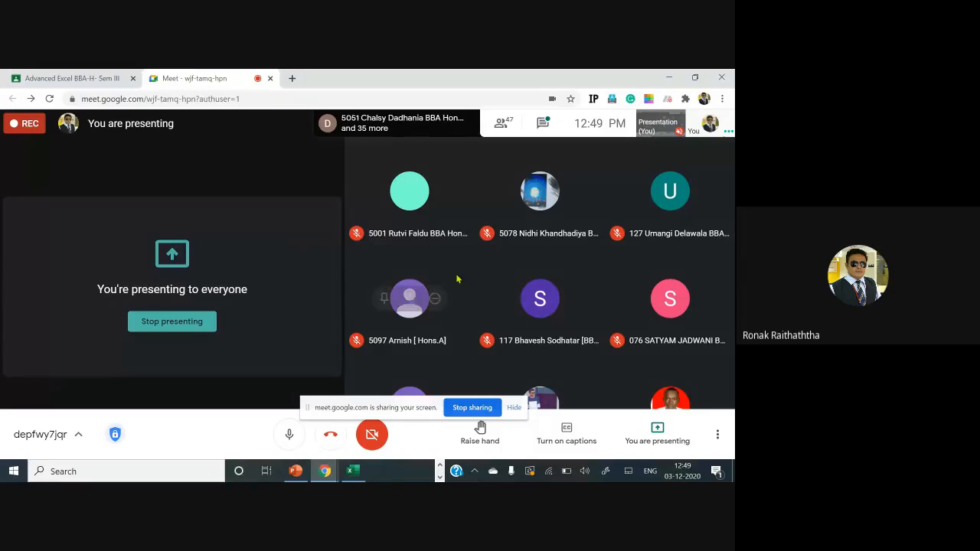
{"action": "key", "text": "alt+Tab"}
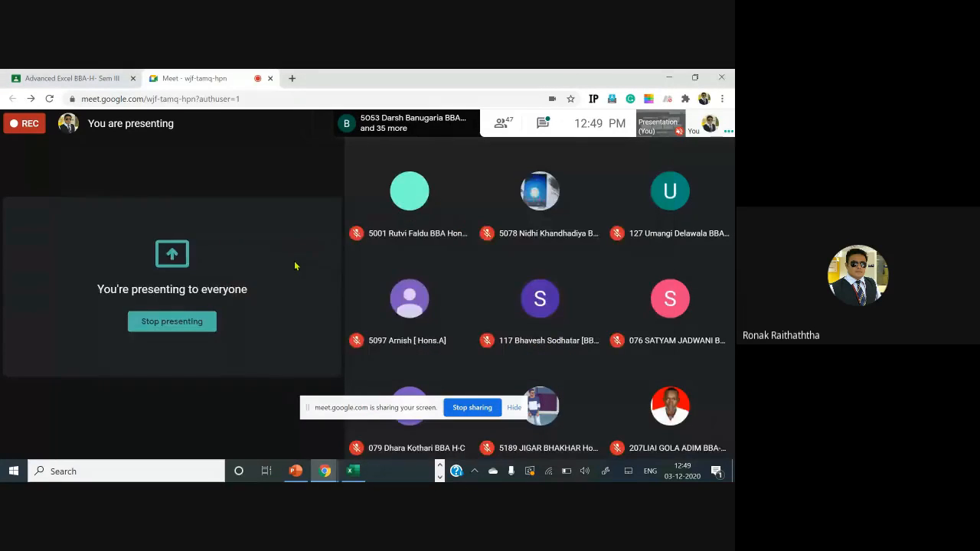
{"action": "key", "text": "alt+Tab"}
{"action": "key", "text": "alt+Tab"}
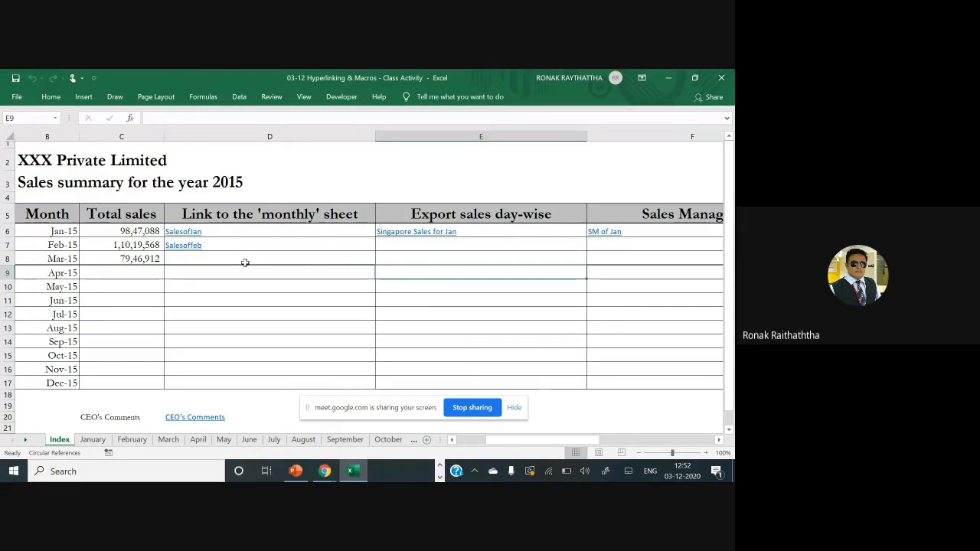
Open the January sheet and review its day-wise and location-wise sales table
{"action": "scroll", "coordinate": [239, 269], "scroll_direction": "down", "scroll_amount": 3}
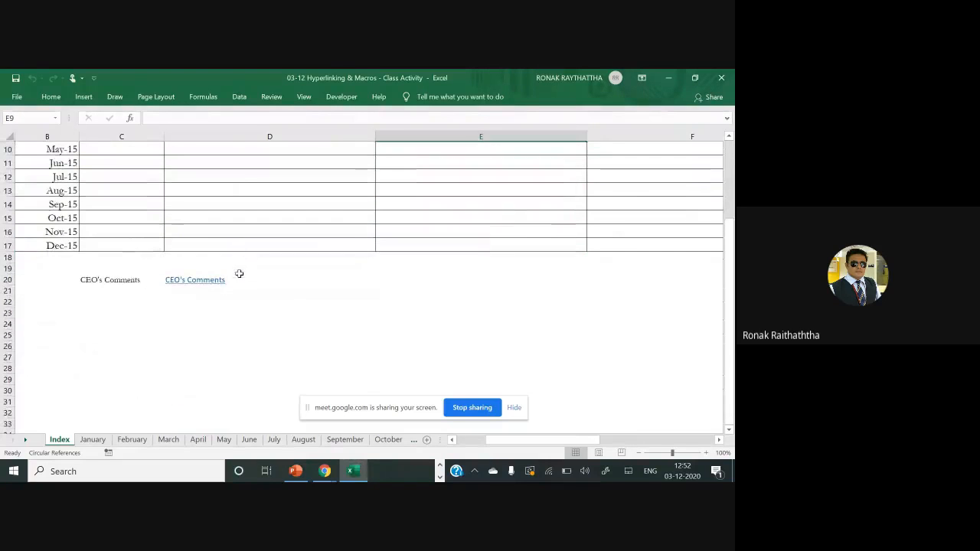
{"action": "left_click", "coordinate": [100, 442]}
{"action": "scroll", "coordinate": [152, 331], "scroll_direction": "down", "scroll_amount": 8}
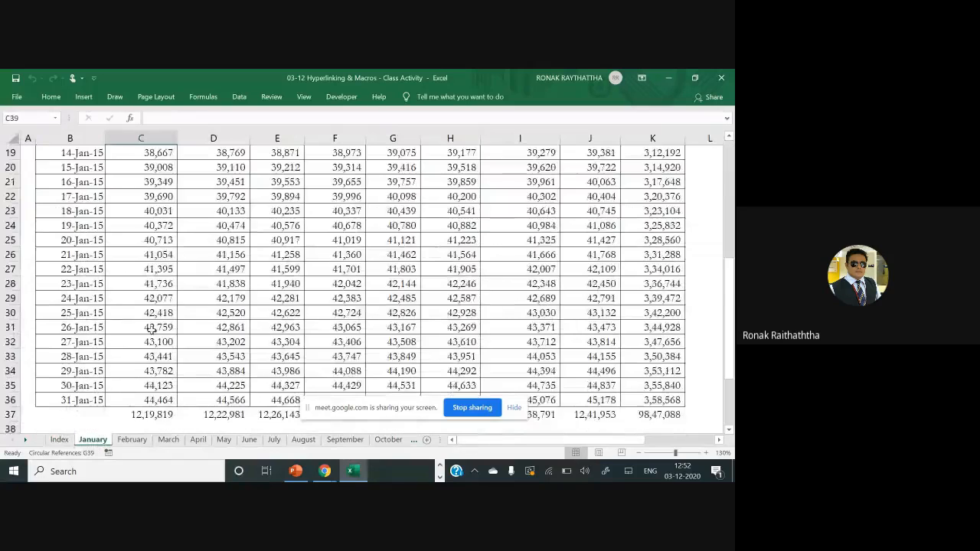
{"action": "scroll", "coordinate": [151, 331], "scroll_direction": "up", "scroll_amount": 1}
{"action": "scroll", "coordinate": [152, 330], "scroll_direction": "up", "scroll_amount": 8}
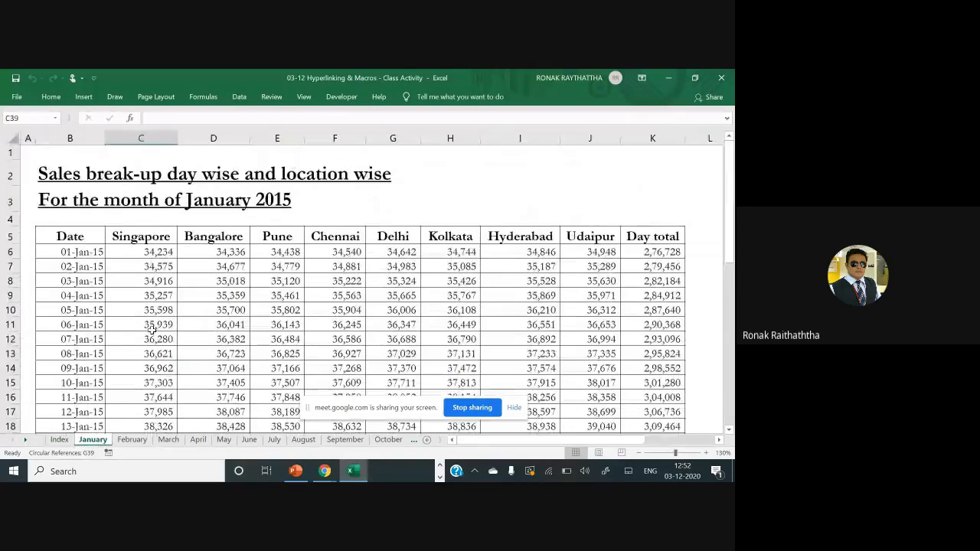
Find and launch the Windows Magnifier app, enlarging the screen to 200%
{"action": "left_click", "coordinate": [156, 472]}
{"action": "type", "text": "magbi"}
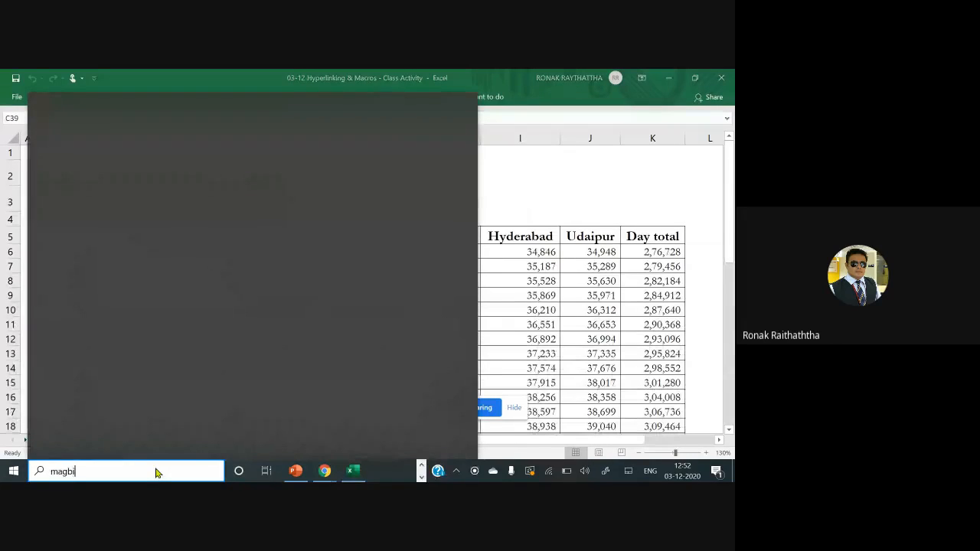
{"action": "key", "text": "BackSpace"}
{"action": "key", "text": "BackSpace"}
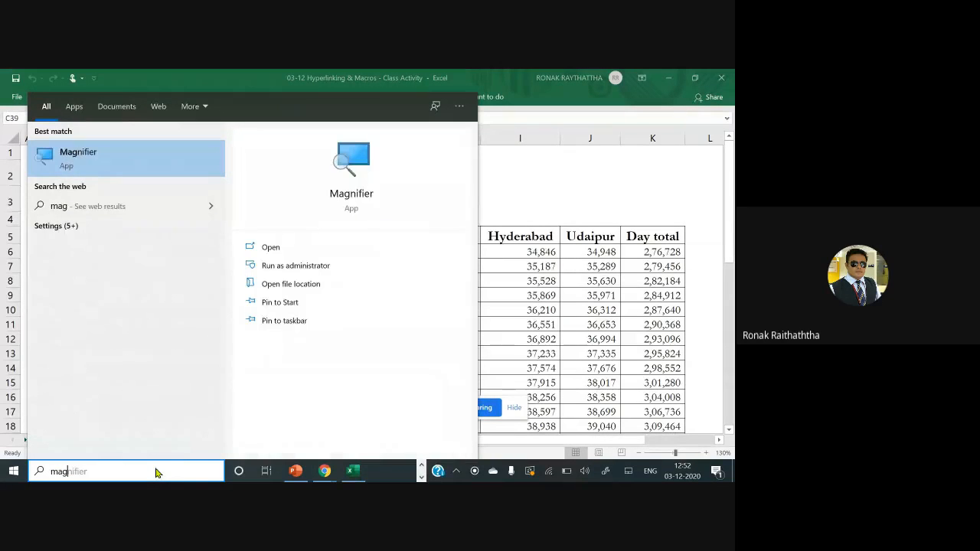
{"action": "left_click", "coordinate": [80, 160]}
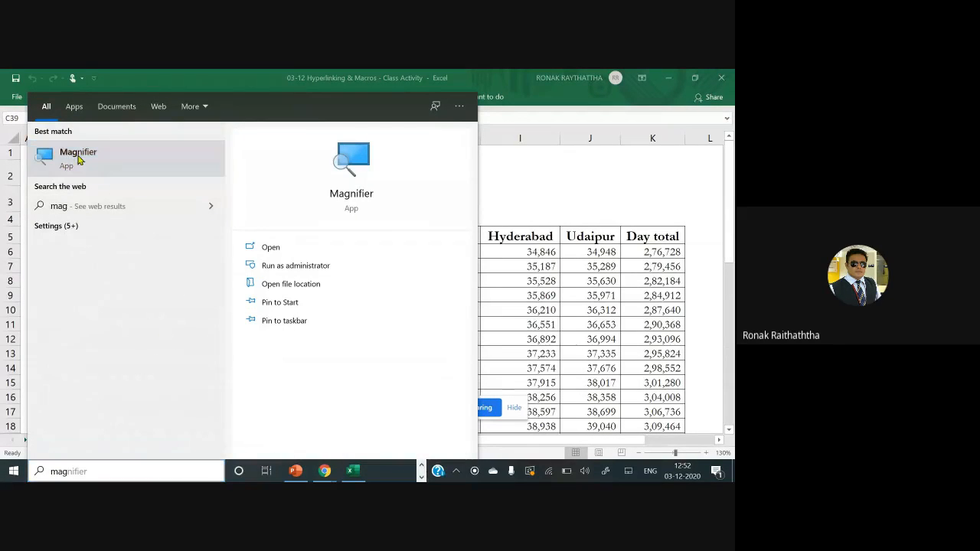
{"action": "left_click", "coordinate": [577, 266]}
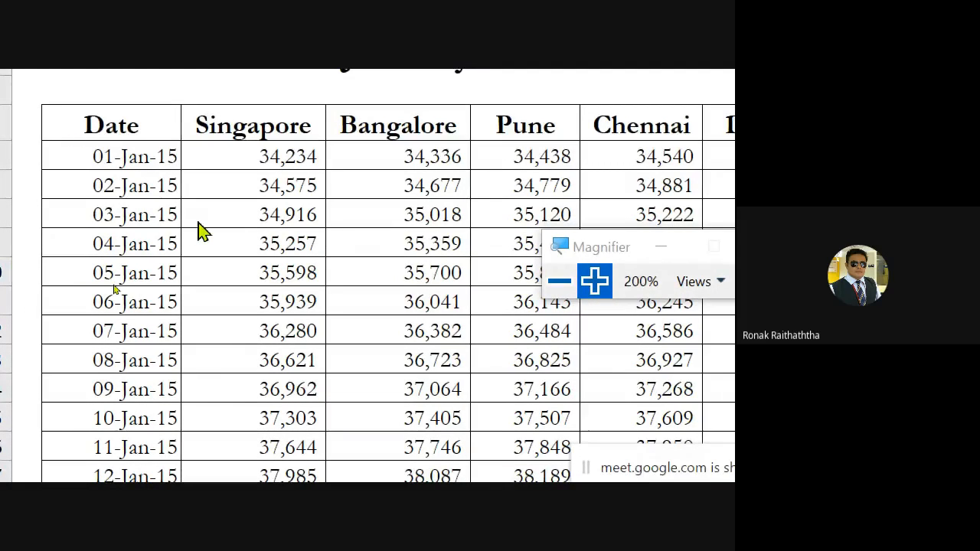
Examine the January sheet's daily sales rows and the totals beneath them in the magnified view
{"action": "scroll", "coordinate": [235, 301], "scroll_direction": "down", "scroll_amount": 4}
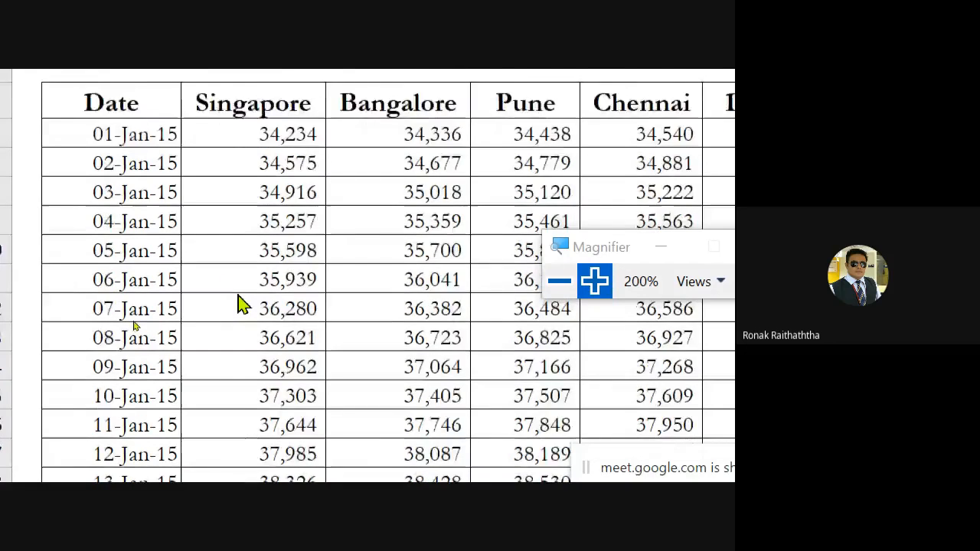
{"action": "scroll", "coordinate": [238, 302], "scroll_direction": "down", "scroll_amount": 5}
{"action": "scroll", "coordinate": [229, 304], "scroll_direction": "up", "scroll_amount": 2}
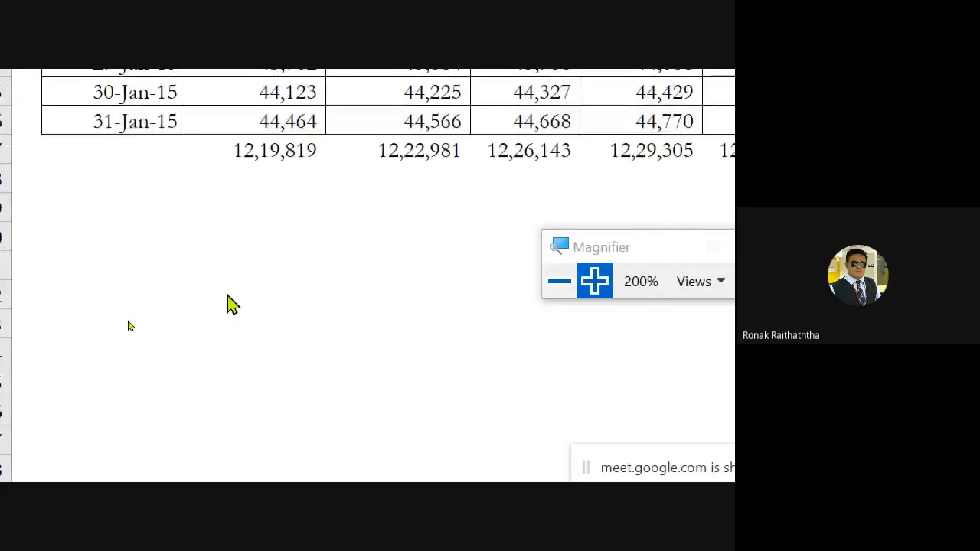
{"action": "left_click", "coordinate": [263, 355]}
{"action": "scroll", "coordinate": [260, 315], "scroll_direction": "up", "scroll_amount": 6}
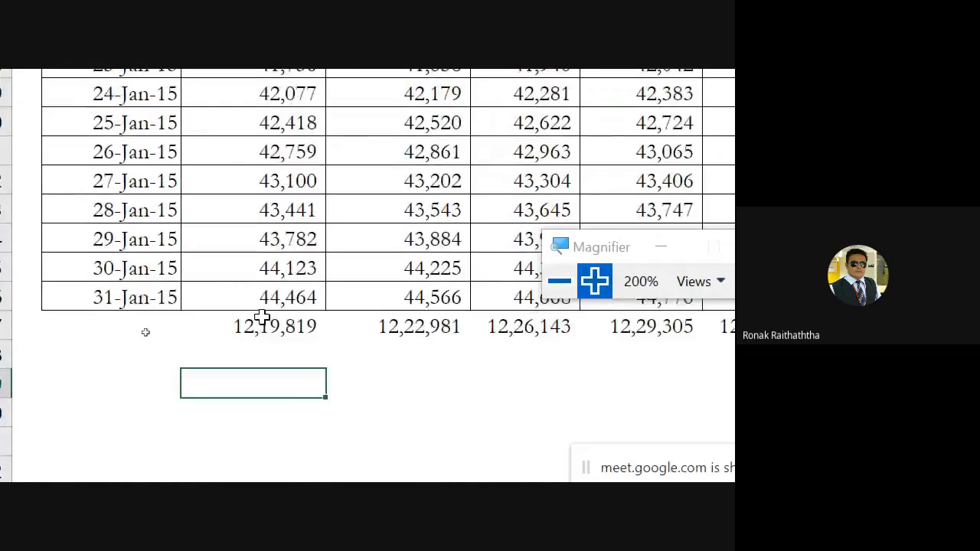
{"action": "scroll", "coordinate": [259, 317], "scroll_direction": "up", "scroll_amount": 3}
{"action": "scroll", "coordinate": [259, 317], "scroll_direction": "down", "scroll_amount": 3}
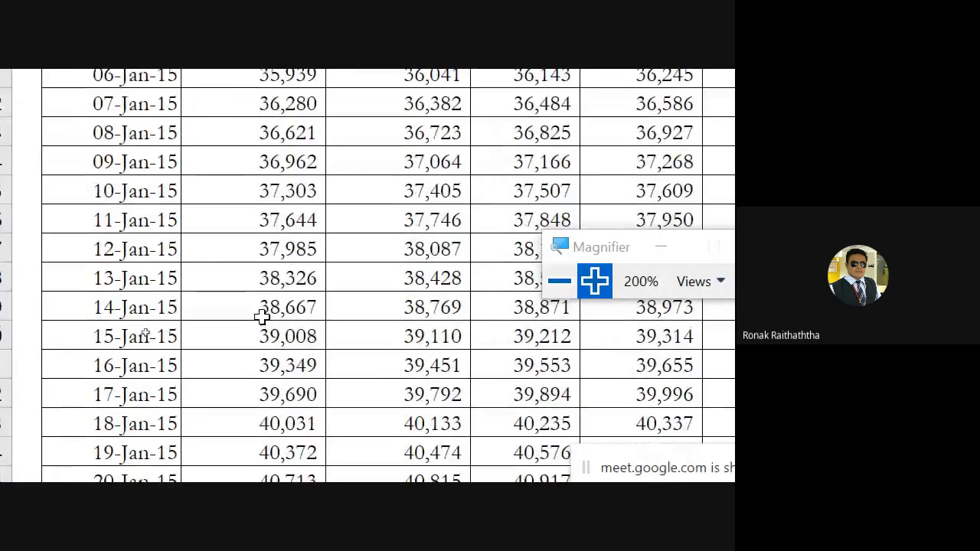
{"action": "scroll", "coordinate": [240, 144], "scroll_direction": "up", "scroll_amount": 3}
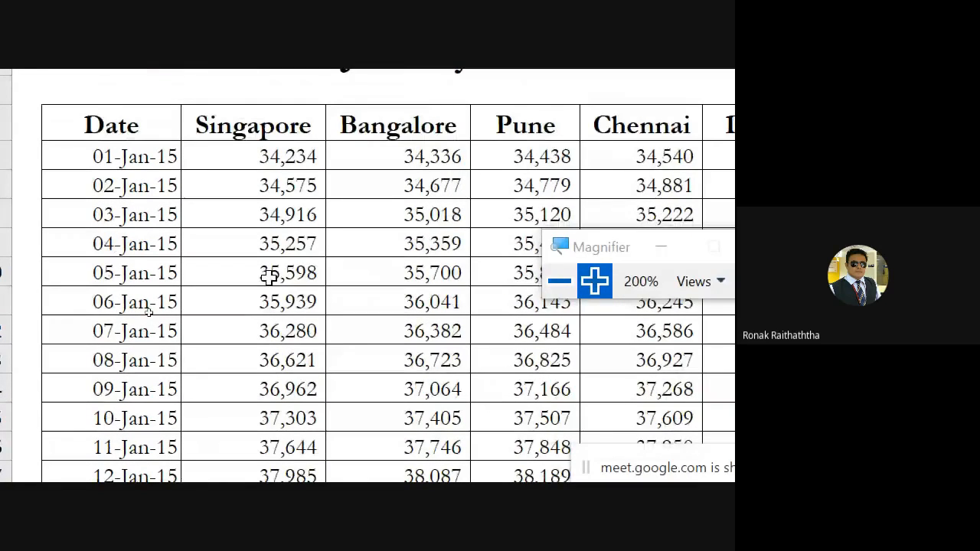
{"action": "scroll", "coordinate": [268, 280], "scroll_direction": "down", "scroll_amount": 2}
{"action": "scroll", "coordinate": [267, 280], "scroll_direction": "up", "scroll_amount": 2}
{"action": "scroll", "coordinate": [269, 306], "scroll_direction": "down", "scroll_amount": 2}
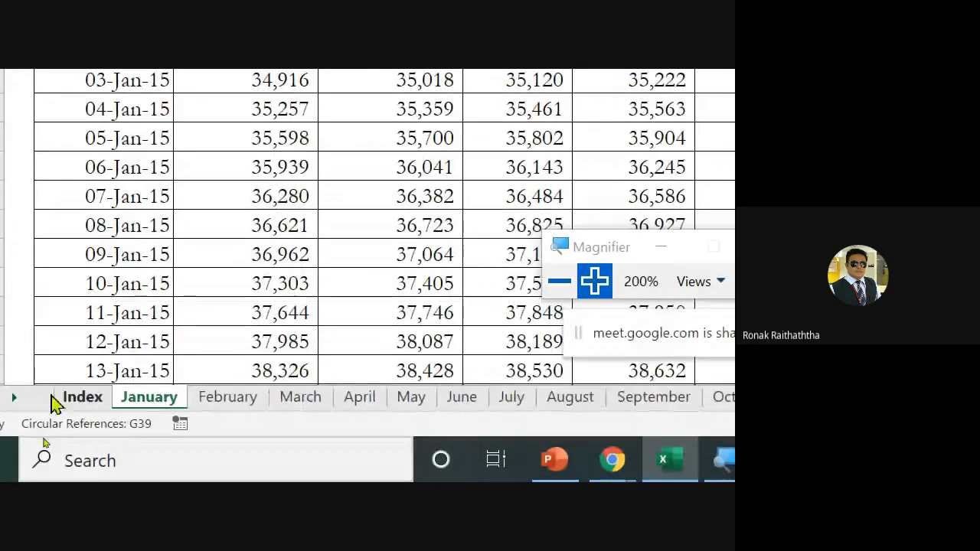
Look over the Index sheet's monthly summary and return to the January sheet
{"action": "left_click", "coordinate": [80, 398]}
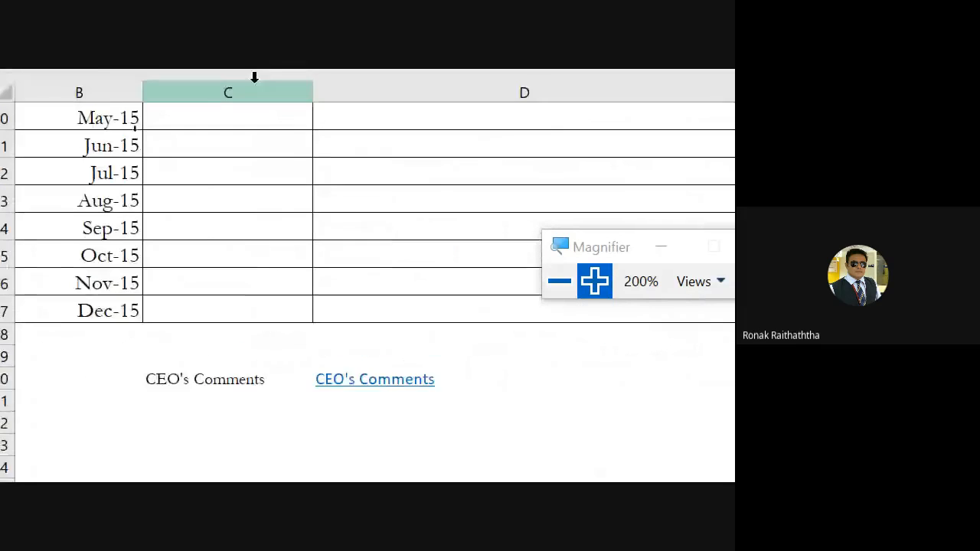
{"action": "scroll", "coordinate": [258, 243], "scroll_direction": "up", "scroll_amount": 3}
{"action": "scroll", "coordinate": [269, 287], "scroll_direction": "down", "scroll_amount": 3}
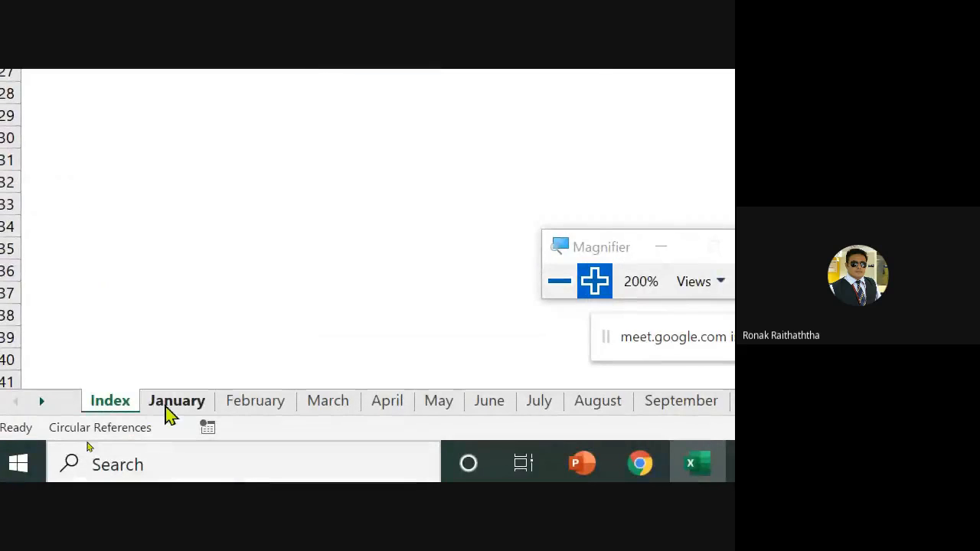
{"action": "left_click", "coordinate": [166, 406]}
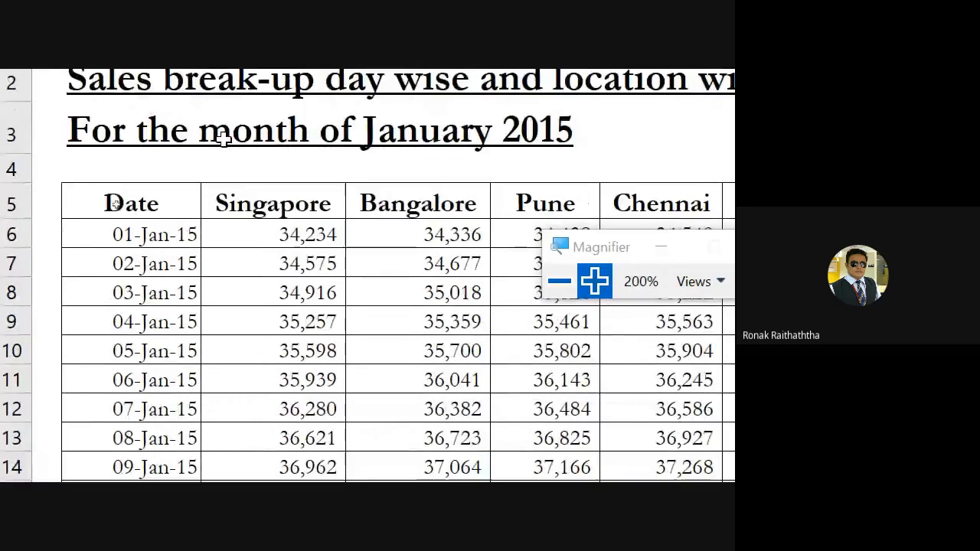
Go through the location headers of the January table from Singapore to Delhi and back to the Date header
{"action": "left_click", "coordinate": [299, 196]}
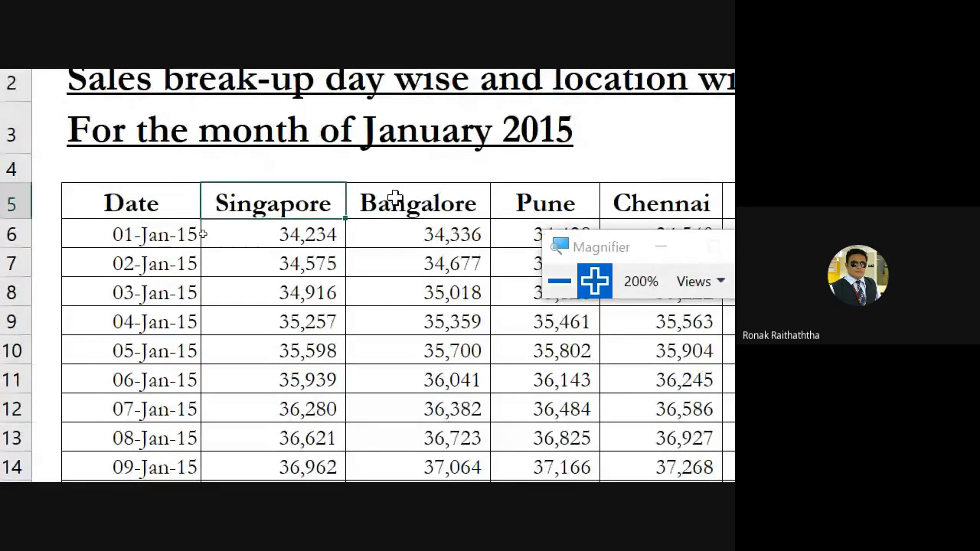
{"action": "left_click", "coordinate": [463, 202]}
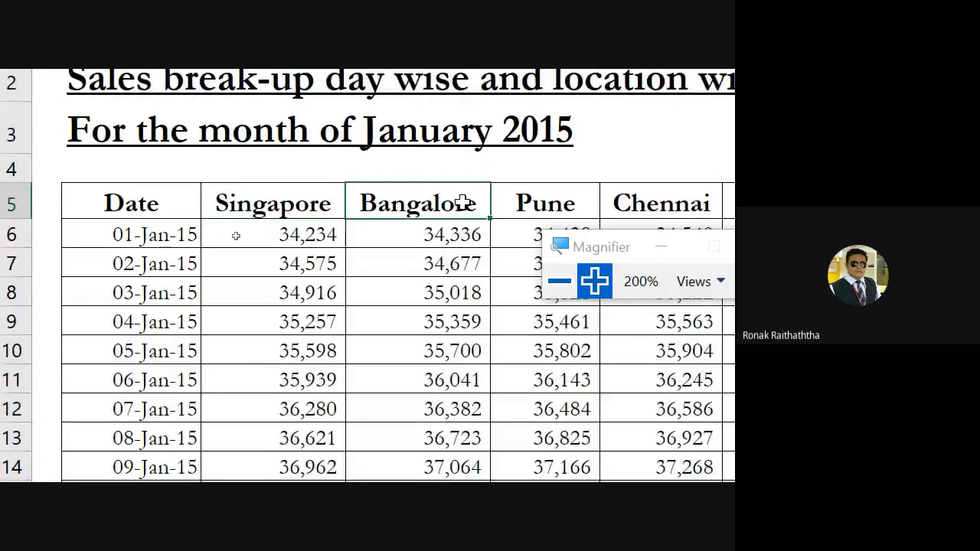
{"action": "key", "text": "Right"}
{"action": "key", "text": "Right"}
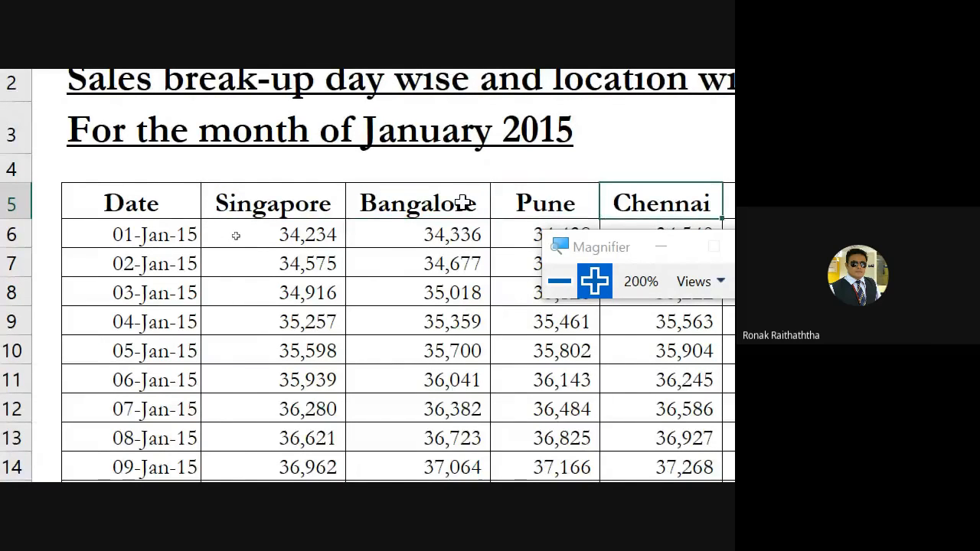
{"action": "key", "text": "Right"}
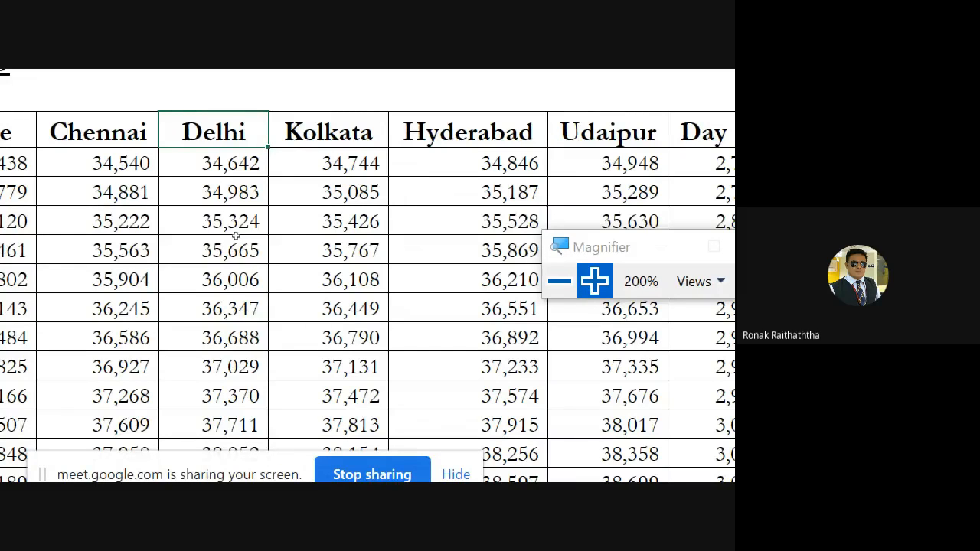
{"action": "key", "text": "Left"}
{"action": "key", "text": "Left"}
{"action": "key", "text": "Left"}
{"action": "key", "text": "Left"}
{"action": "key", "text": "Left"}
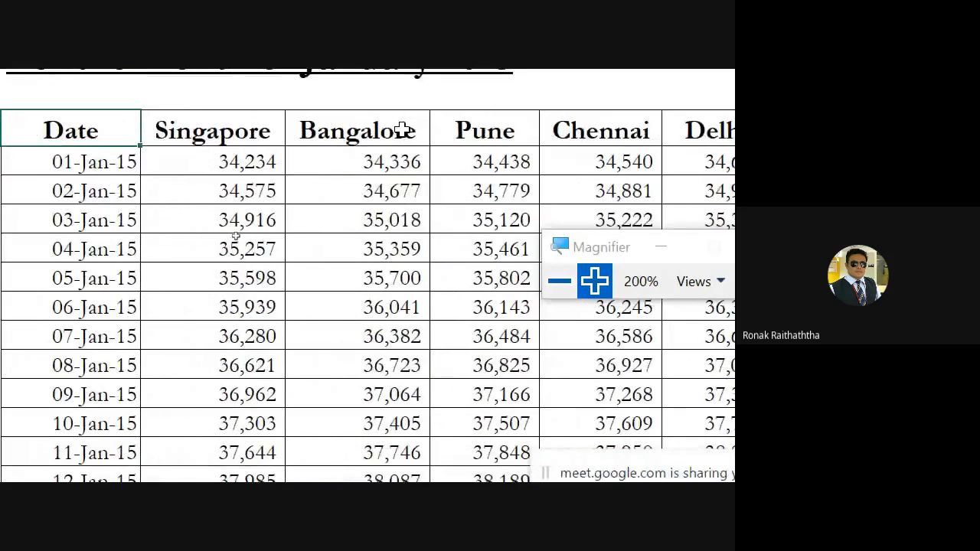
Go through the 01-Jan-15 row from its date to the Singapore and Bangalore sales figures
{"action": "key", "text": "Down"}
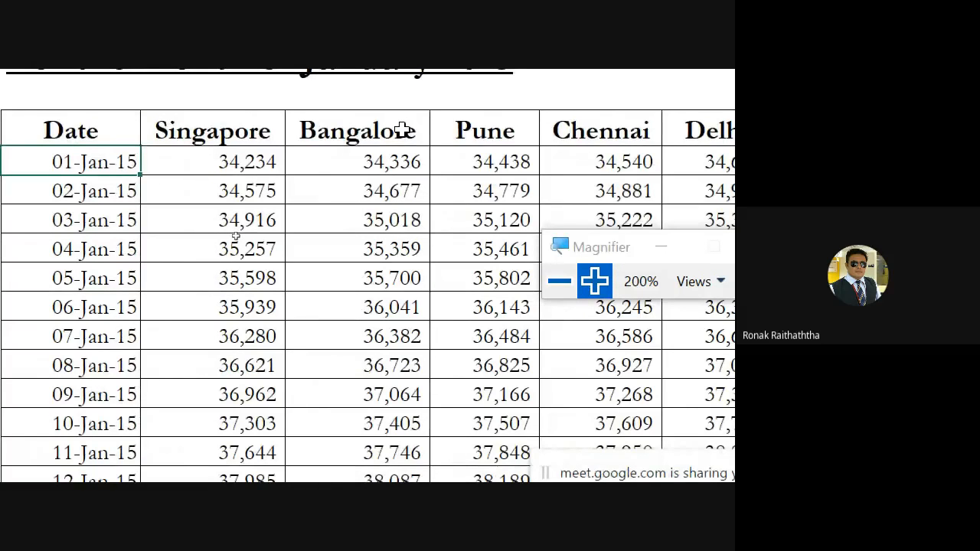
{"action": "key", "text": "Right"}
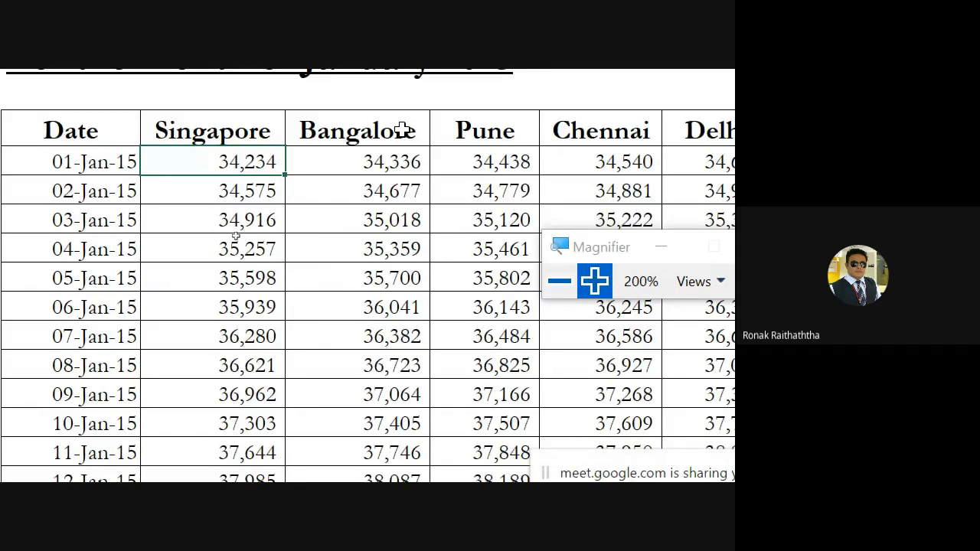
{"action": "key", "text": "Right"}
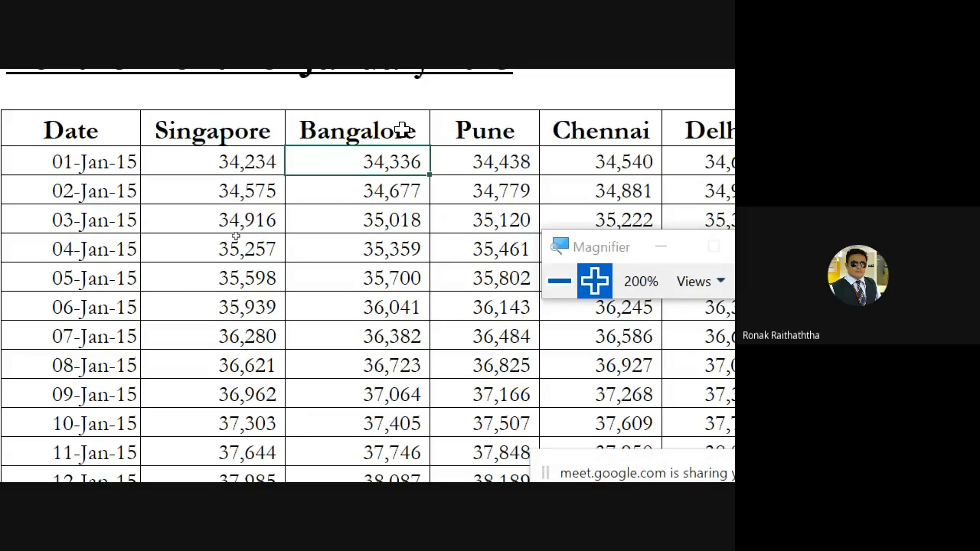
Review the location totals under the January table and select the empty cell two rows below the Bangalore total
{"action": "scroll", "coordinate": [219, 252], "scroll_direction": "down", "scroll_amount": 7}
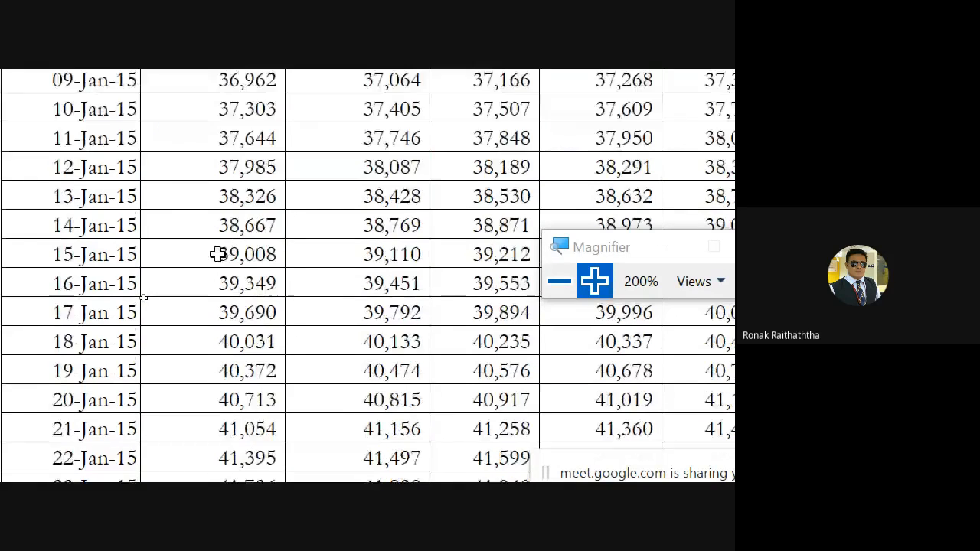
{"action": "scroll", "coordinate": [214, 278], "scroll_direction": "down", "scroll_amount": 2}
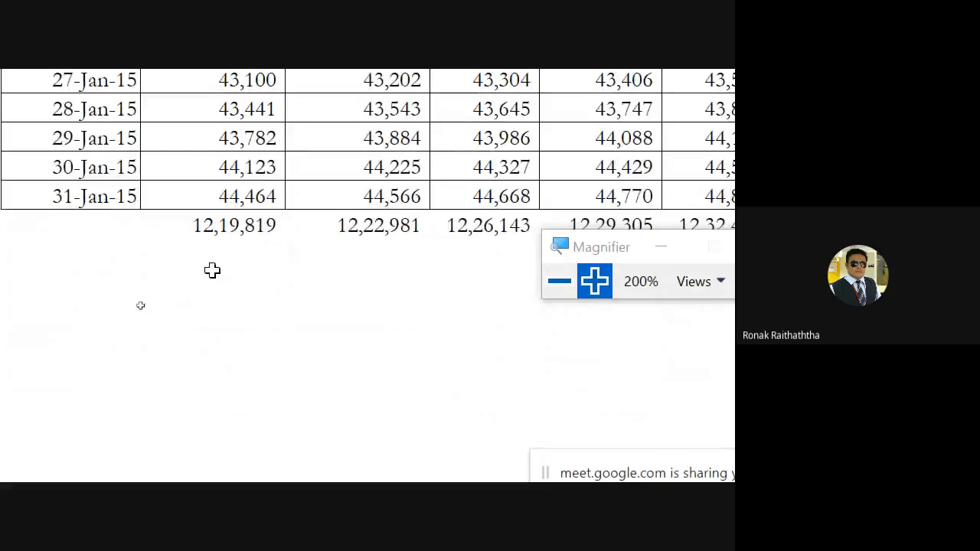
{"action": "left_click", "coordinate": [212, 272]}
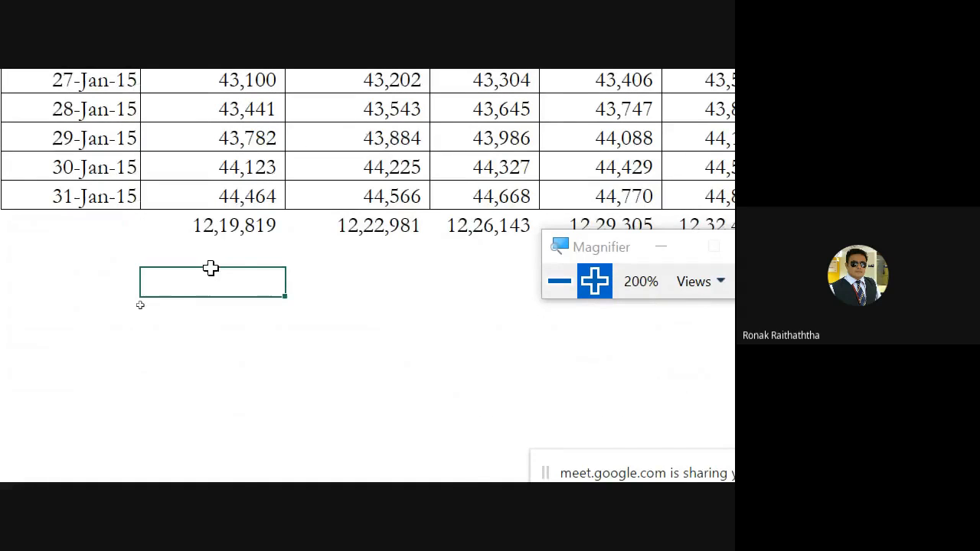
{"action": "scroll", "coordinate": [212, 276], "scroll_direction": "up", "scroll_amount": 1}
{"action": "scroll", "coordinate": [212, 274], "scroll_direction": "down", "scroll_amount": 1}
{"action": "left_click", "coordinate": [367, 282]}
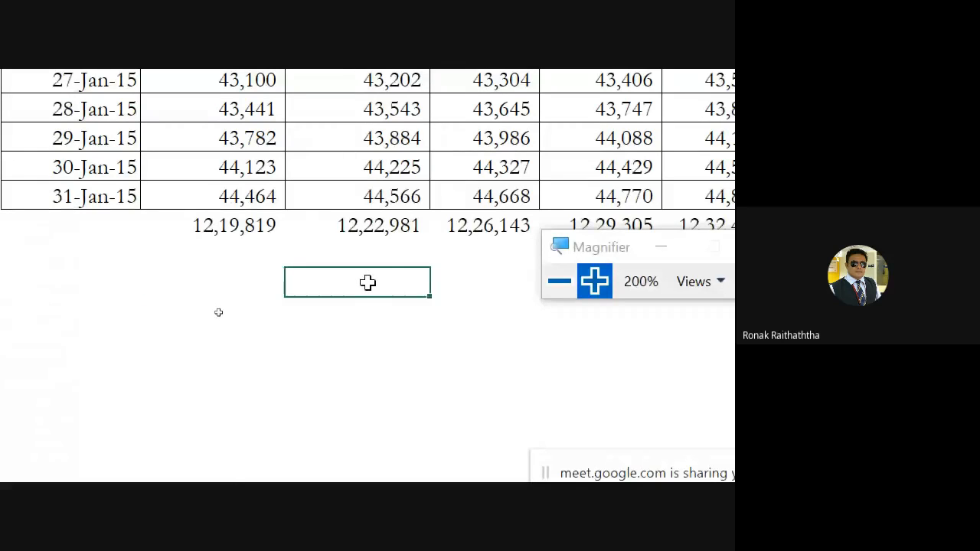
Review the January table from its headers to the totals and select the empty cell two rows below the Singapore total
{"action": "scroll", "coordinate": [359, 278], "scroll_direction": "up", "scroll_amount": 6}
{"action": "scroll", "coordinate": [359, 278], "scroll_direction": "up", "scroll_amount": 3}
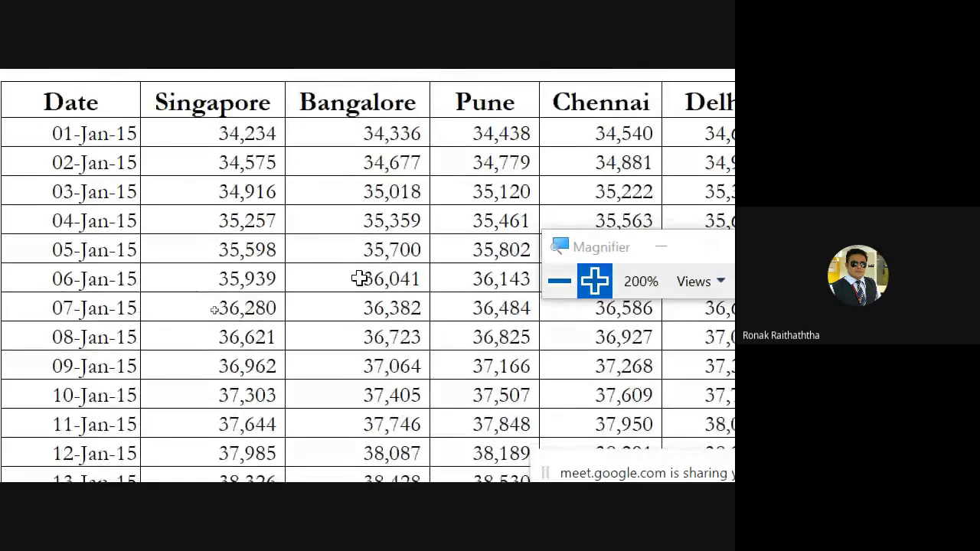
{"action": "scroll", "coordinate": [359, 277], "scroll_direction": "down", "scroll_amount": 9}
{"action": "left_click", "coordinate": [211, 274]}
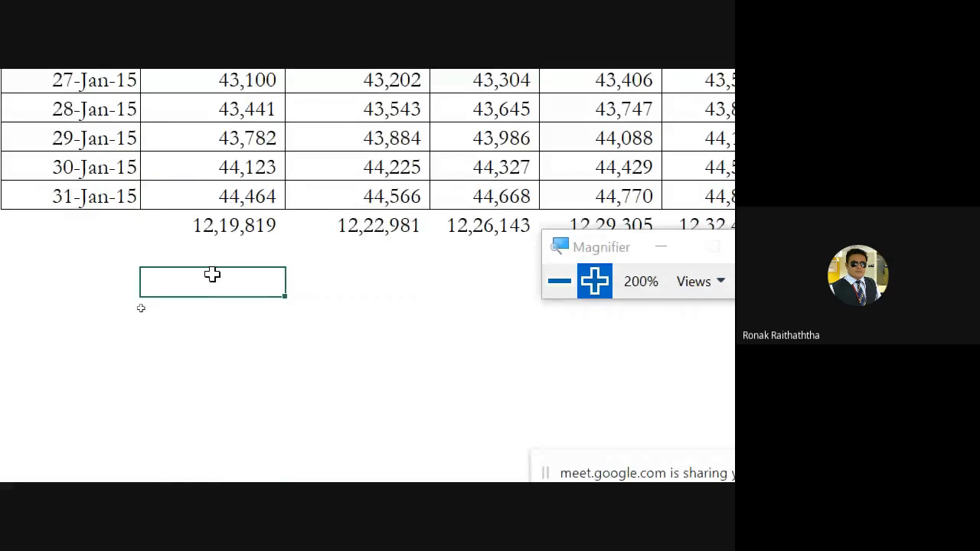
{"action": "left_click", "coordinate": [360, 275]}
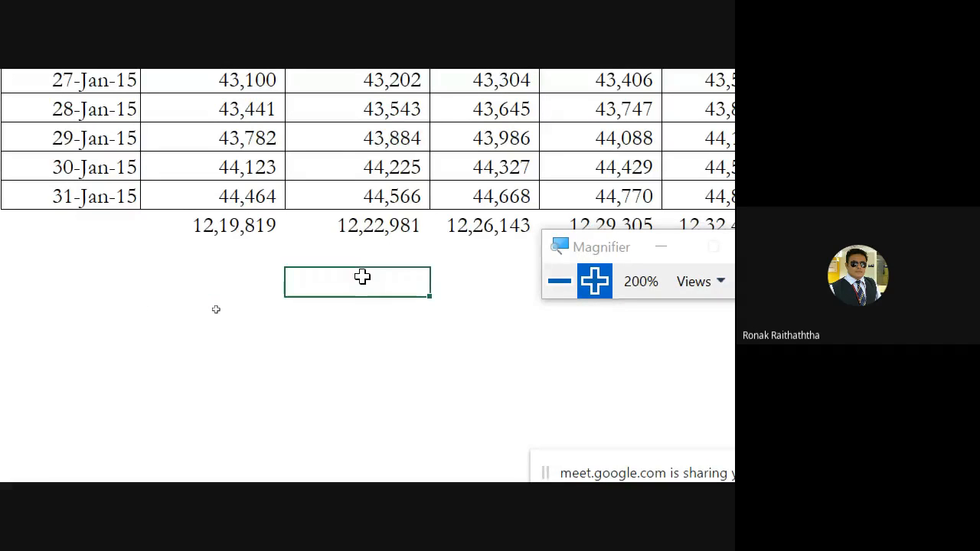
{"action": "left_click", "coordinate": [221, 291]}
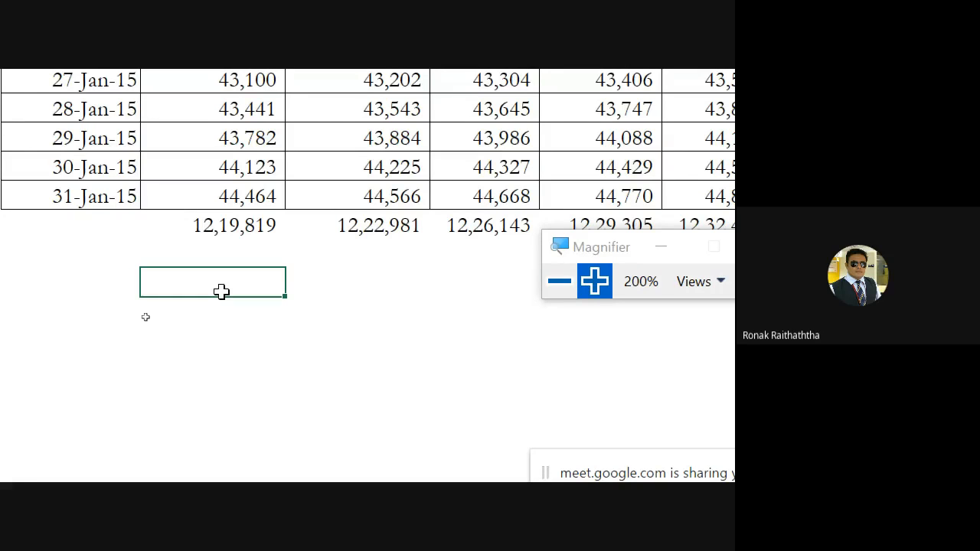
Handwrite "VBA" in red ink below the January totals, circle it, and add an arrow on each side
{"action": "mouse_move", "coordinate": [348, 365]}
{"action": "left_mouse_down"}
{"action": "mouse_move", "coordinate": [417, 342]}
{"action": "mouse_move", "coordinate": [422, 356]}
{"action": "left_mouse_up"}
{"action": "left_click_drag", "start_coordinate": [434, 346], "coordinate": [451, 334]}
{"action": "mouse_move", "coordinate": [460, 316]}
{"action": "left_mouse_down"}
{"action": "mouse_move", "coordinate": [394, 367]}
{"action": "mouse_move", "coordinate": [446, 317]}
{"action": "mouse_move", "coordinate": [398, 341]}
{"action": "left_mouse_up"}
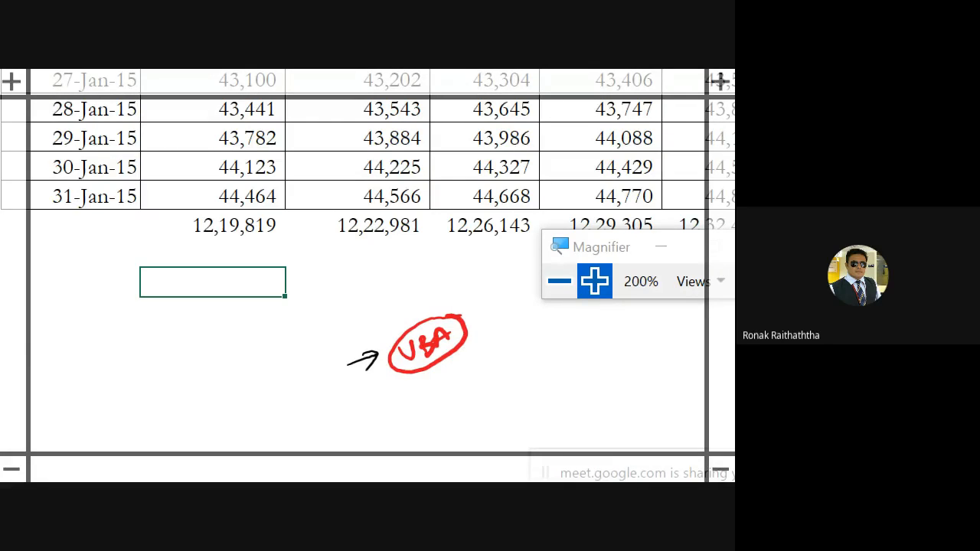
{"action": "mouse_move", "coordinate": [461, 349]}
{"action": "left_mouse_down"}
{"action": "mouse_move", "coordinate": [508, 342]}
{"action": "mouse_move", "coordinate": [505, 355]}
{"action": "left_mouse_up"}
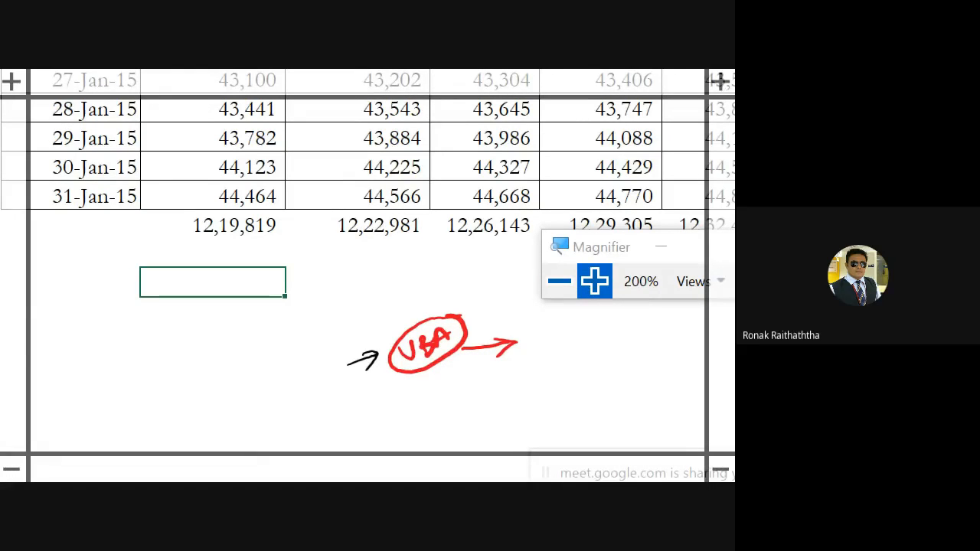
Handwrite a double-underlined "Record" below the VBA note with an arrow on each side, and add a tick after the VBA arrow
{"action": "mouse_move", "coordinate": [362, 419]}
{"action": "left_mouse_down"}
{"action": "mouse_move", "coordinate": [395, 417]}
{"action": "mouse_move", "coordinate": [385, 427]}
{"action": "left_mouse_up"}
{"action": "mouse_move", "coordinate": [408, 428]}
{"action": "left_mouse_down"}
{"action": "mouse_move", "coordinate": [406, 400]}
{"action": "mouse_move", "coordinate": [423, 424]}
{"action": "mouse_move", "coordinate": [481, 407]}
{"action": "mouse_move", "coordinate": [441, 434]}
{"action": "mouse_move", "coordinate": [492, 432]}
{"action": "left_mouse_up"}
{"action": "left_click", "coordinate": [503, 420]}
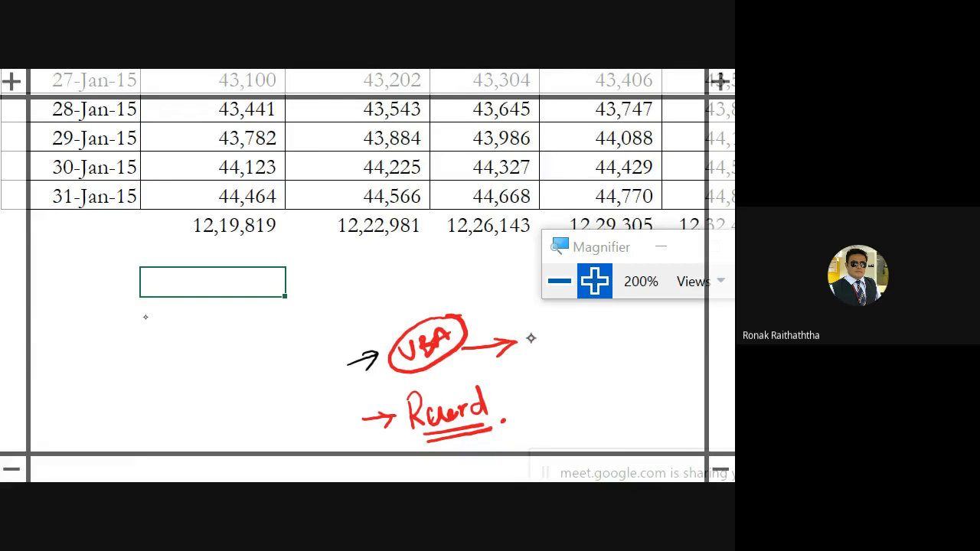
{"action": "left_click_drag", "start_coordinate": [527, 335], "coordinate": [564, 320]}
{"action": "left_click_drag", "start_coordinate": [505, 410], "coordinate": [537, 397]}
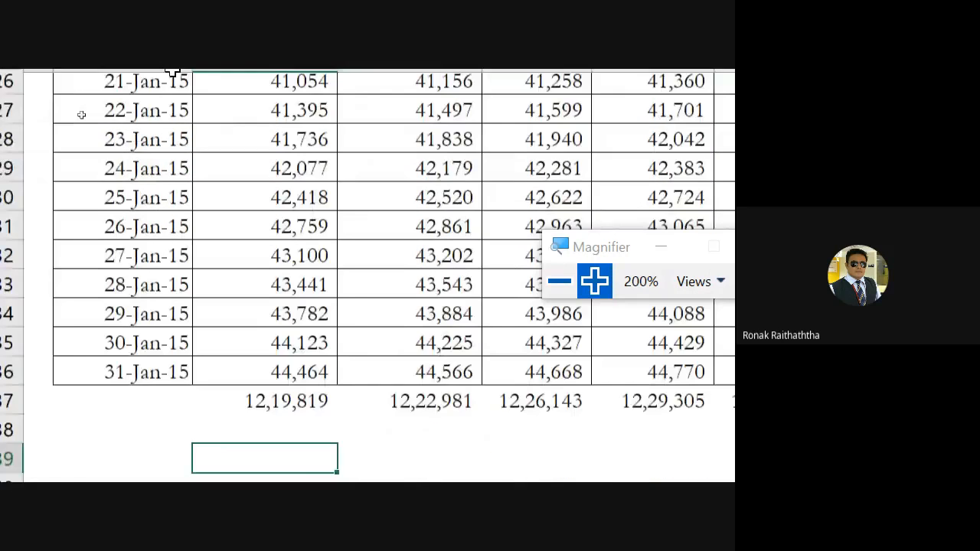
Toggle Use Relative References for macro recording, moving the Magnifier window out of the way of the Macros options
{"action": "scroll", "coordinate": [215, 130], "scroll_direction": "up", "scroll_amount": 3}
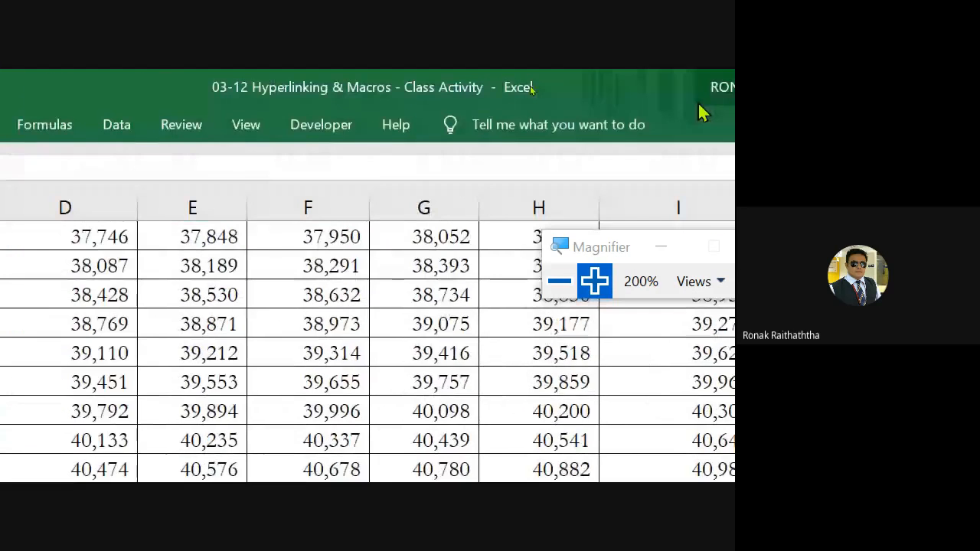
{"action": "left_click", "coordinate": [240, 130]}
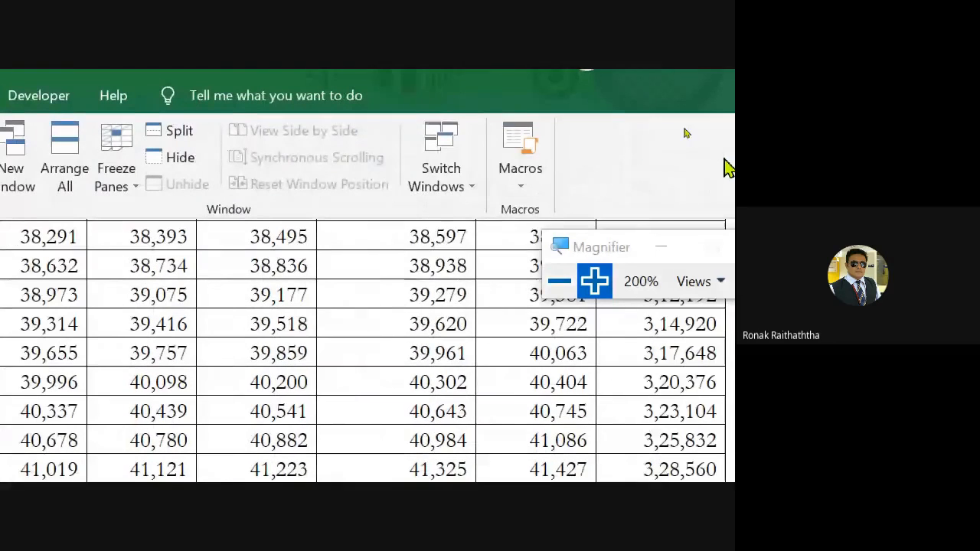
{"action": "left_click", "coordinate": [532, 190]}
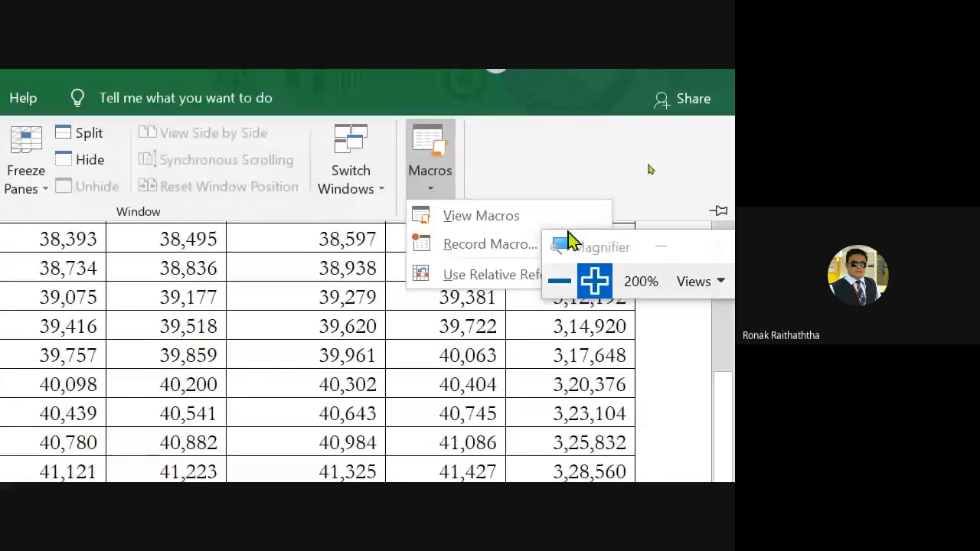
{"action": "left_click_drag", "start_coordinate": [596, 253], "coordinate": [692, 290]}
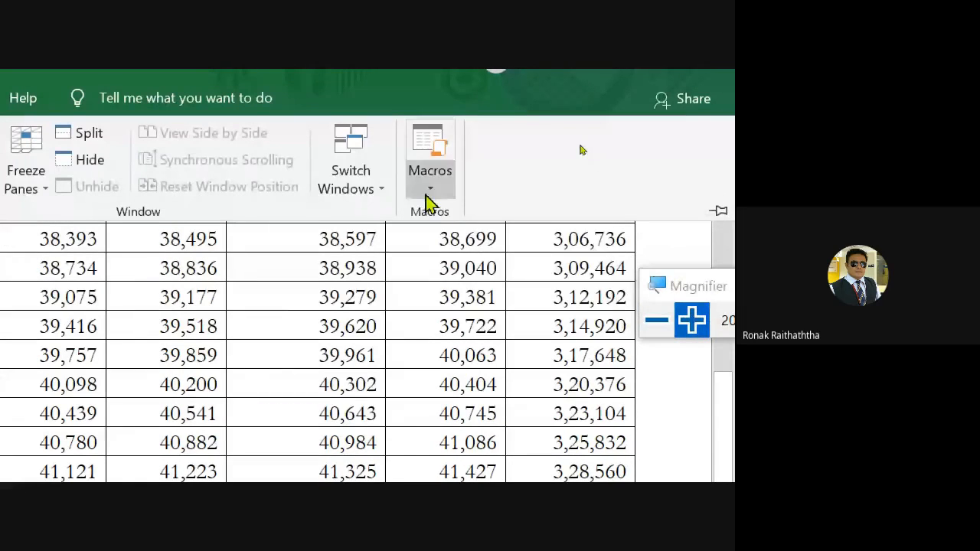
{"action": "left_click", "coordinate": [427, 196]}
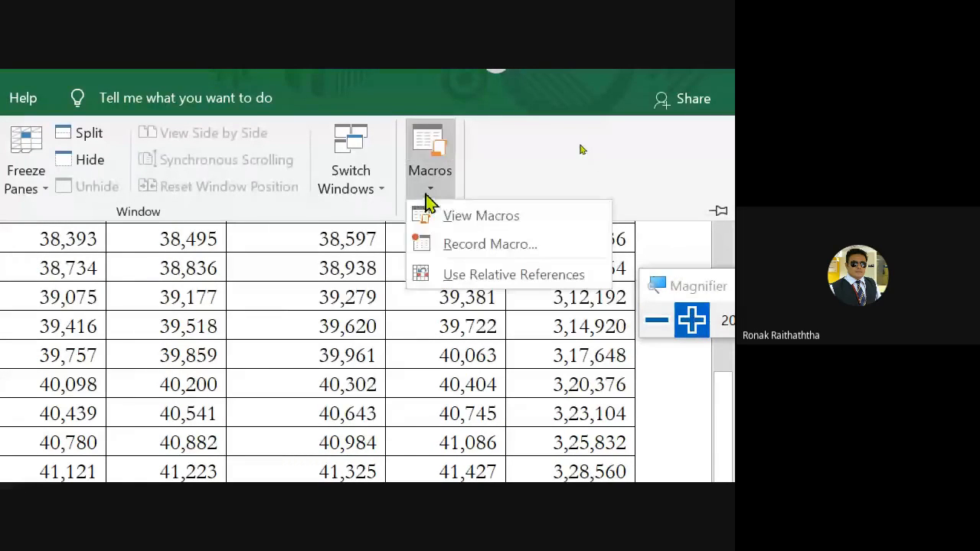
{"action": "left_click", "coordinate": [460, 277]}
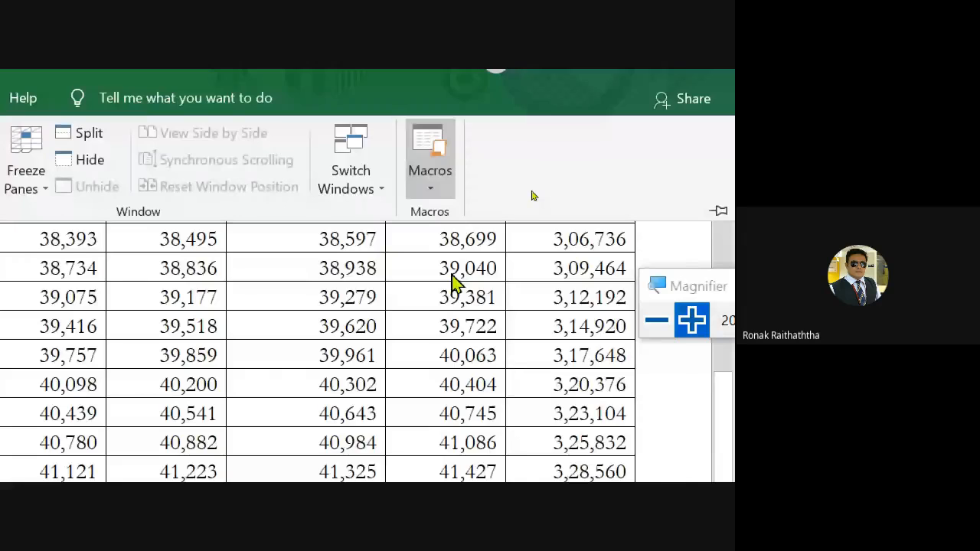
Return to the area below the January totals and go from empty cell C39 to D39
{"action": "scroll", "coordinate": [229, 306], "scroll_direction": "down", "scroll_amount": 8}
{"action": "scroll", "coordinate": [229, 273], "scroll_direction": "up", "scroll_amount": 4}
{"action": "scroll", "coordinate": [297, 306], "scroll_direction": "down", "scroll_amount": 2}
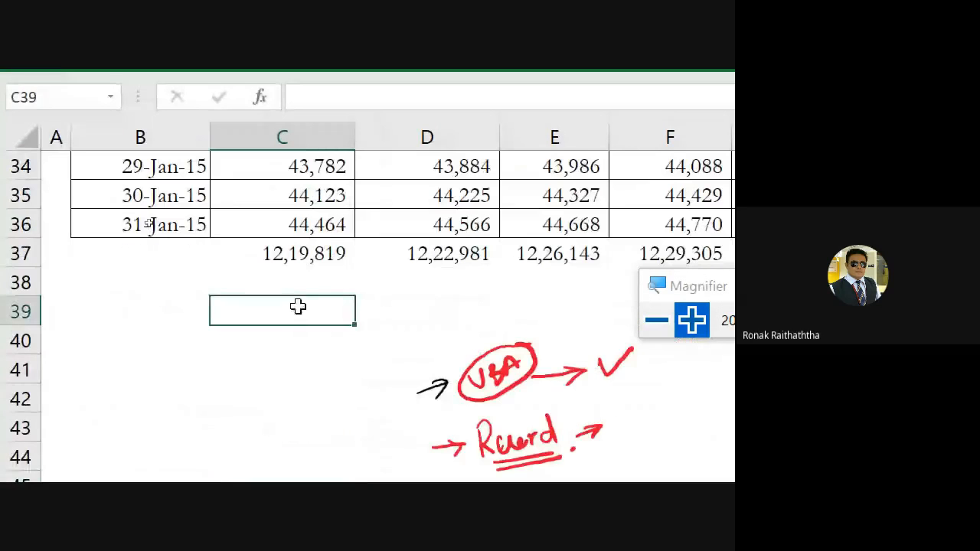
{"action": "double_click", "coordinate": [298, 306]}
{"action": "key", "text": "Escape"}
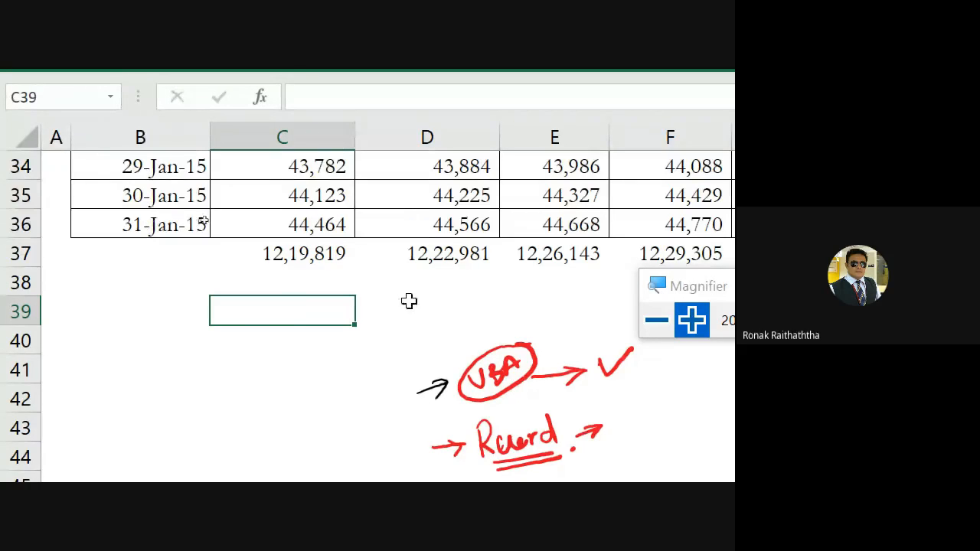
{"action": "left_click", "coordinate": [467, 307]}
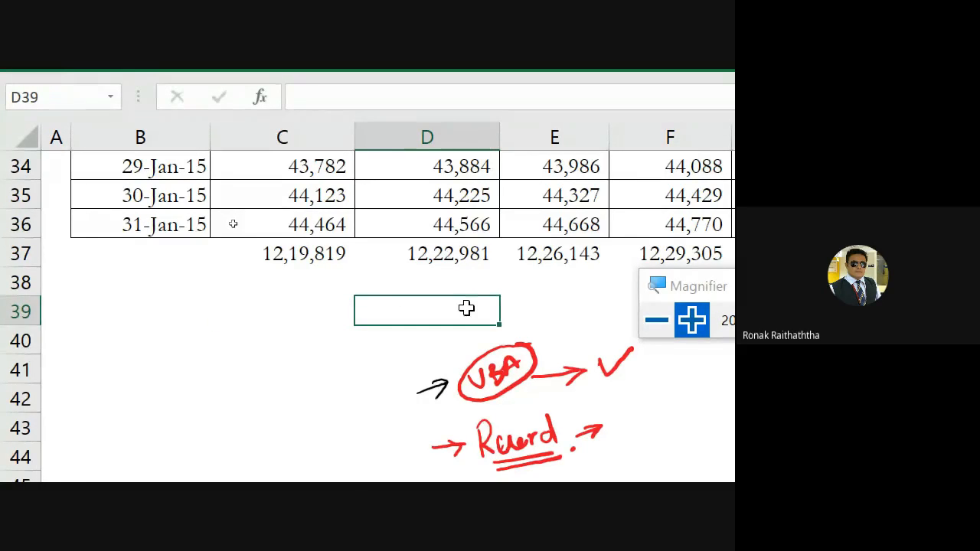
Ink red ticks beneath the Singapore and Bangalore totals, thickening the Singapore one with repeated strokes
{"action": "left_click_drag", "start_coordinate": [237, 313], "coordinate": [301, 286]}
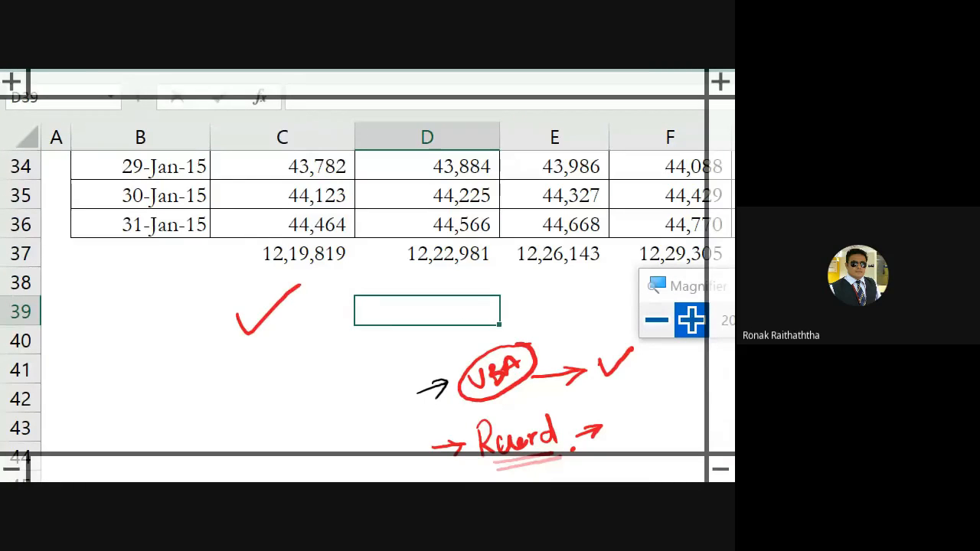
{"action": "left_click_drag", "start_coordinate": [450, 312], "coordinate": [505, 270]}
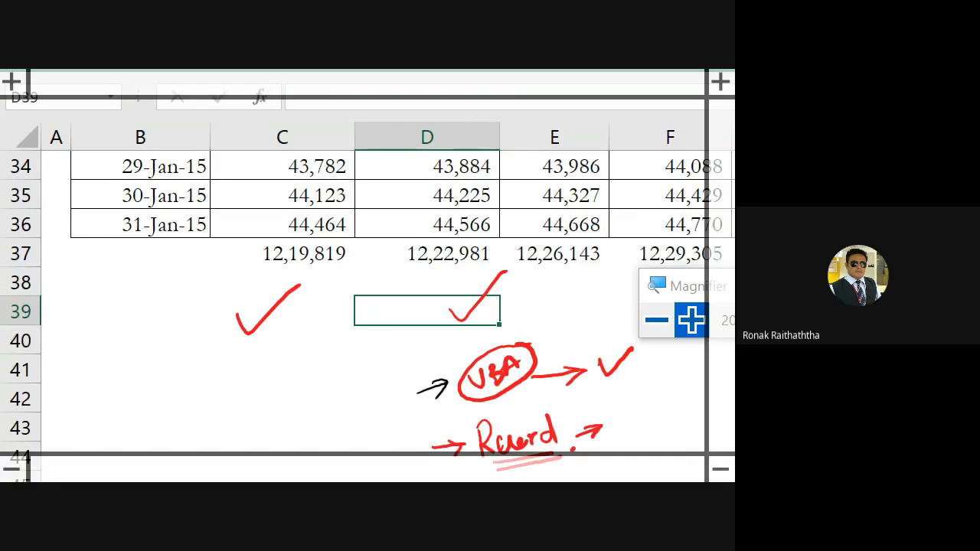
{"action": "left_click_drag", "start_coordinate": [233, 313], "coordinate": [302, 281]}
{"action": "mouse_move", "coordinate": [222, 317]}
{"action": "left_mouse_down"}
{"action": "mouse_move", "coordinate": [284, 304]}
{"action": "mouse_move", "coordinate": [253, 308]}
{"action": "mouse_move", "coordinate": [304, 267]}
{"action": "left_mouse_up"}
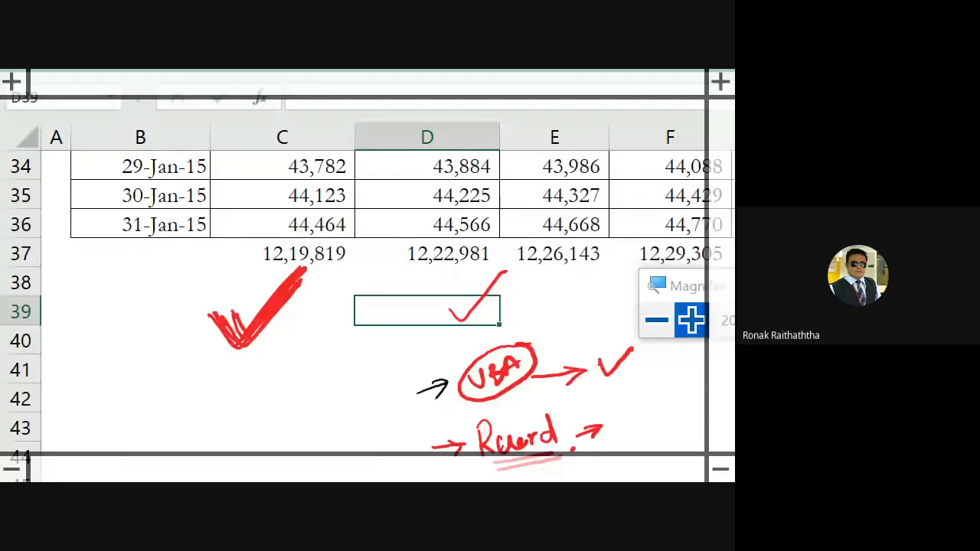
Ink a second tick and a vertical double-headed arrow on the Bangalore column, plus a tick beneath the Pune total
{"action": "mouse_move", "coordinate": [418, 300]}
{"action": "left_mouse_down"}
{"action": "mouse_move", "coordinate": [432, 322]}
{"action": "mouse_move", "coordinate": [473, 274]}
{"action": "left_mouse_up"}
{"action": "left_click_drag", "start_coordinate": [401, 264], "coordinate": [387, 160]}
{"action": "mouse_move", "coordinate": [377, 197]}
{"action": "left_mouse_down"}
{"action": "mouse_move", "coordinate": [398, 239]}
{"action": "mouse_move", "coordinate": [418, 230]}
{"action": "left_mouse_up"}
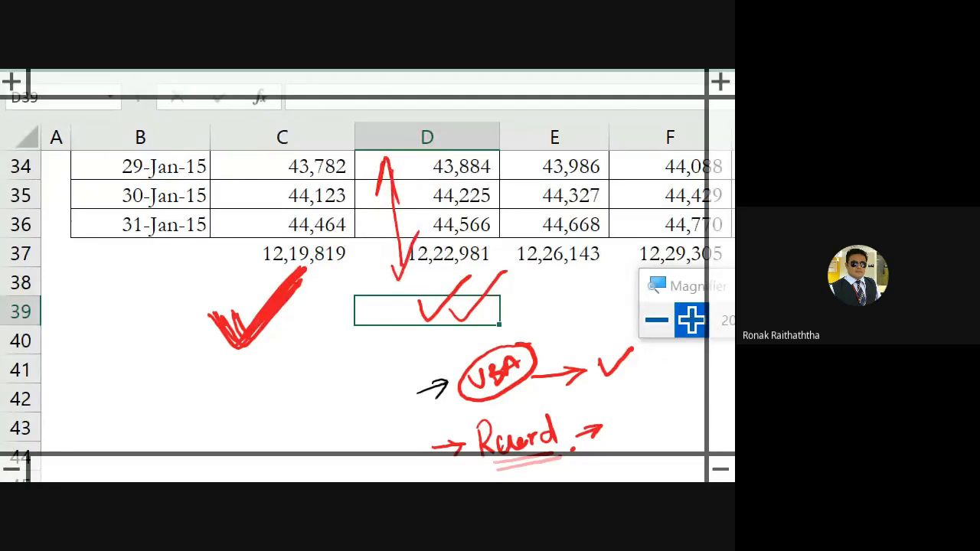
{"action": "scroll", "coordinate": [349, 440], "scroll_direction": "up", "scroll_amount": 2}
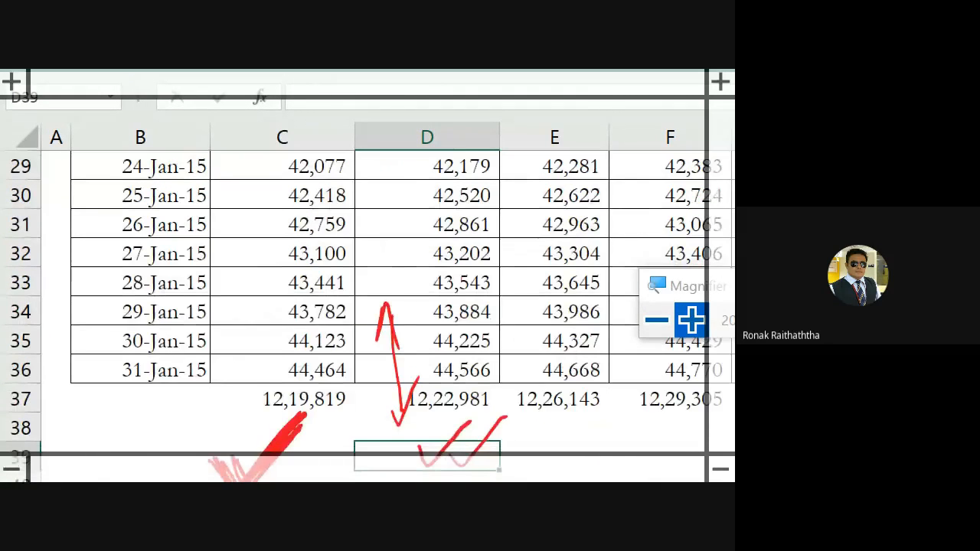
{"action": "scroll", "coordinate": [349, 440], "scroll_direction": "right", "scroll_amount": 1}
{"action": "left_click_drag", "start_coordinate": [364, 438], "coordinate": [409, 403]}
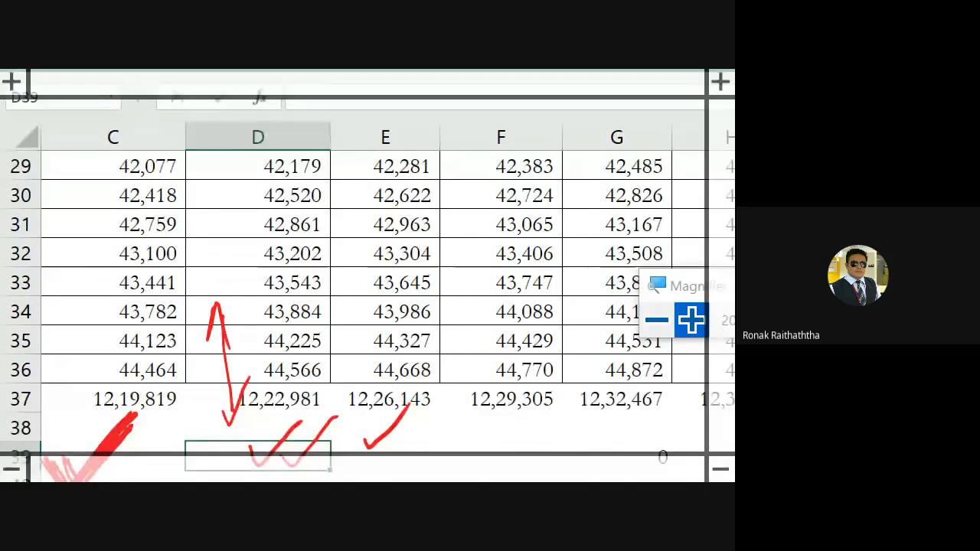
Revisit the Macros options and remove the thick ink strokes over the tick beneath the Singapore total
{"action": "left_click", "coordinate": [459, 97]}
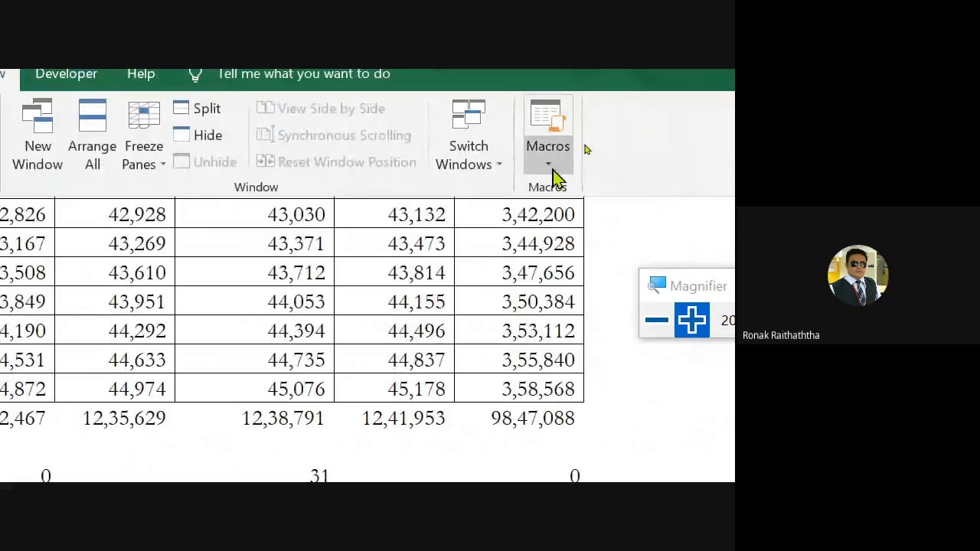
{"action": "left_click", "coordinate": [551, 168]}
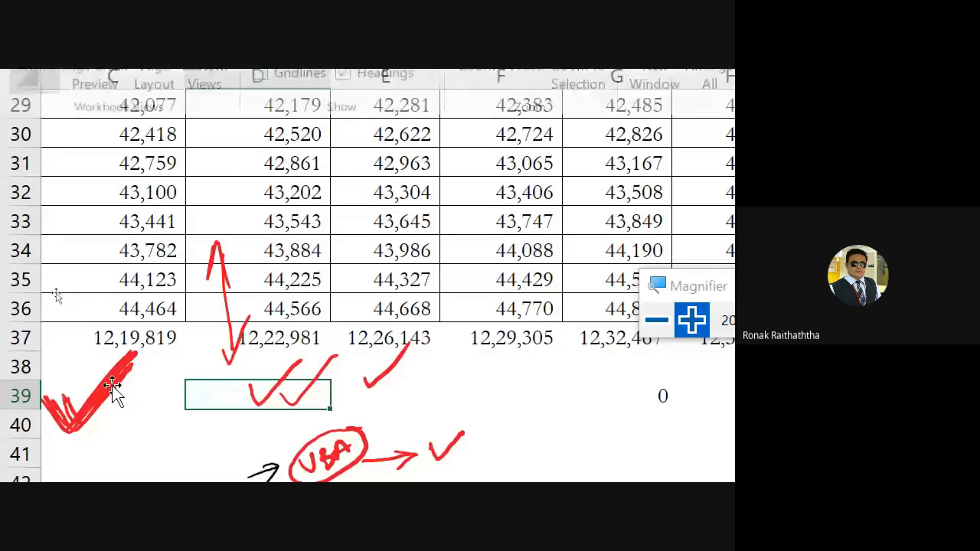
{"action": "left_click", "coordinate": [113, 390]}
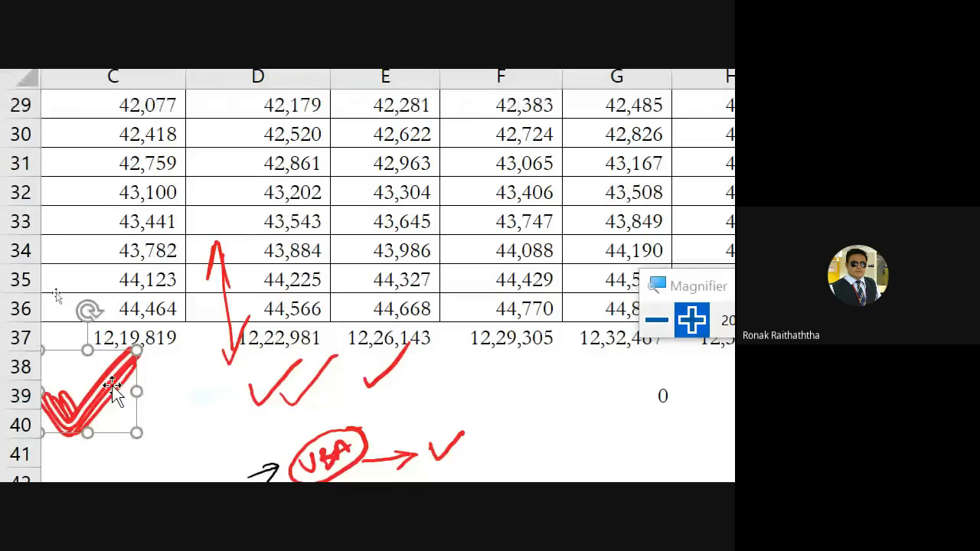
{"action": "key", "text": "Escape"}
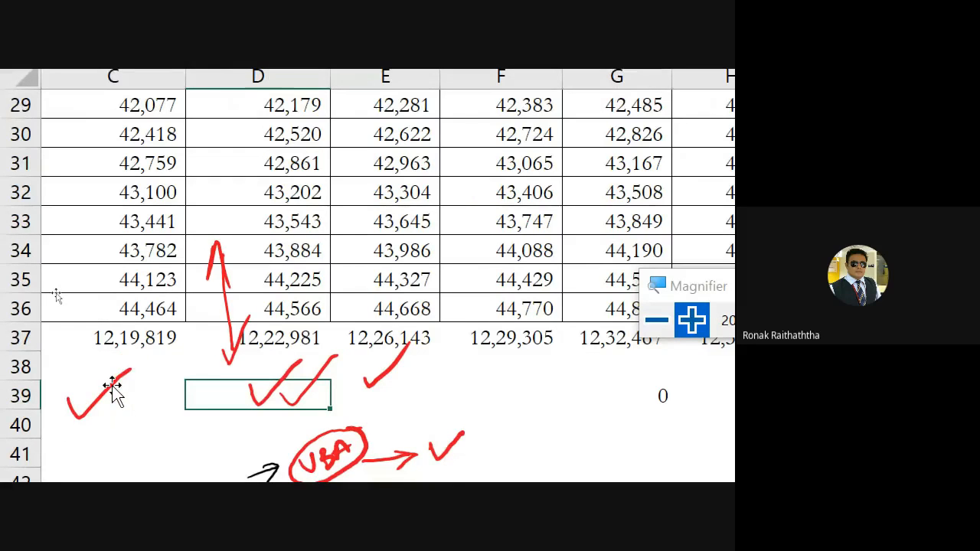
Open the February sheet, look over the end of its table, and select an empty cell two rows below the totals
{"action": "left_click", "coordinate": [235, 397]}
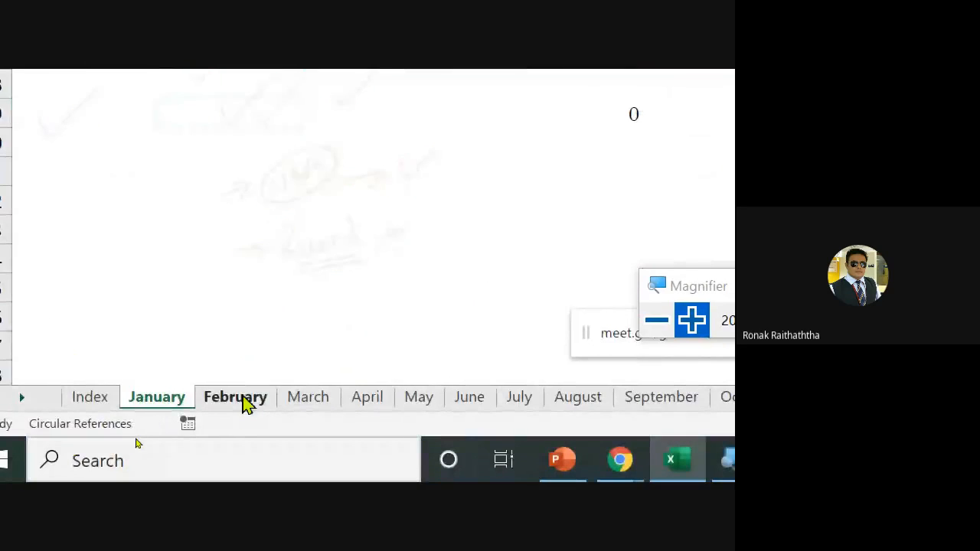
{"action": "scroll", "coordinate": [97, 299], "scroll_direction": "down", "scroll_amount": 5}
{"action": "scroll", "coordinate": [98, 298], "scroll_direction": "down", "scroll_amount": 3}
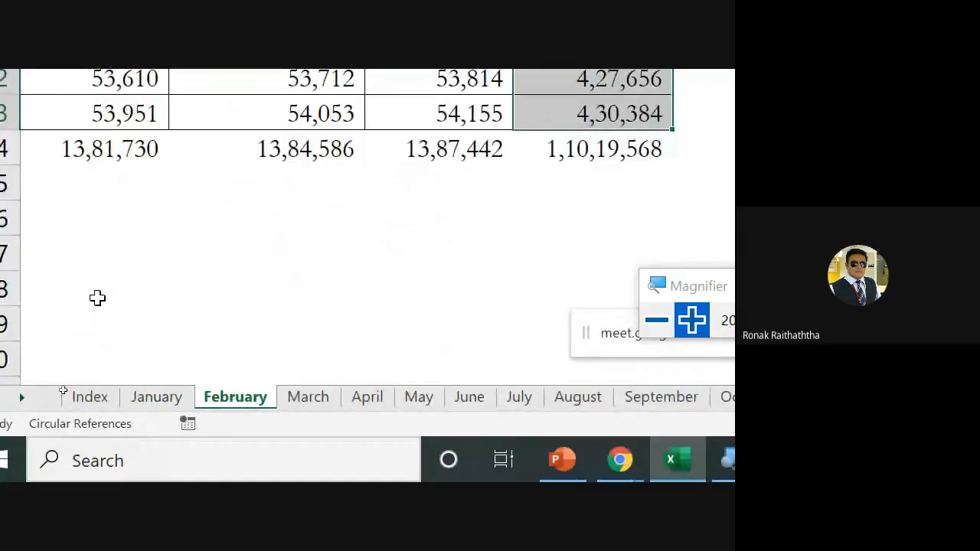
{"action": "scroll", "coordinate": [58, 189], "scroll_direction": "up", "scroll_amount": 1}
{"action": "scroll", "coordinate": [58, 189], "scroll_direction": "up", "scroll_amount": 1}
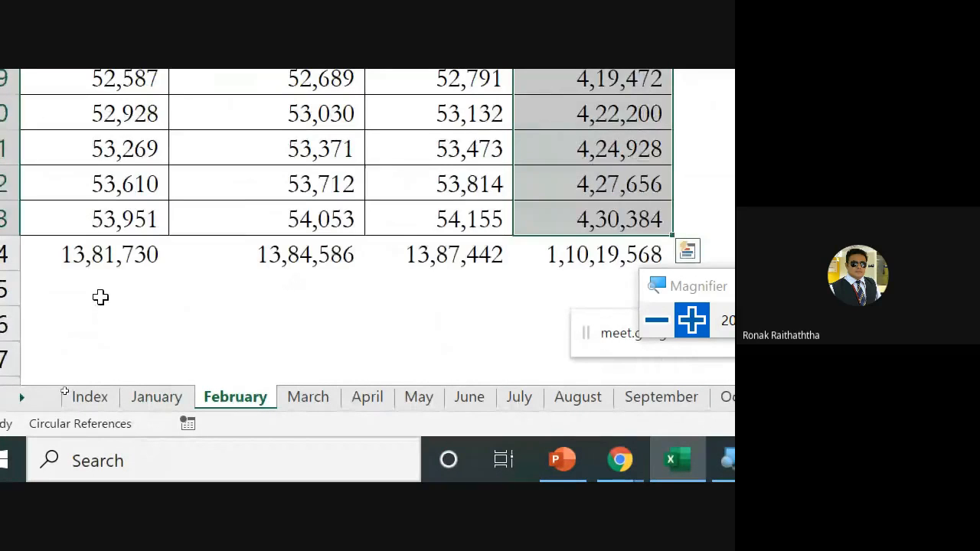
{"action": "left_click", "coordinate": [103, 329]}
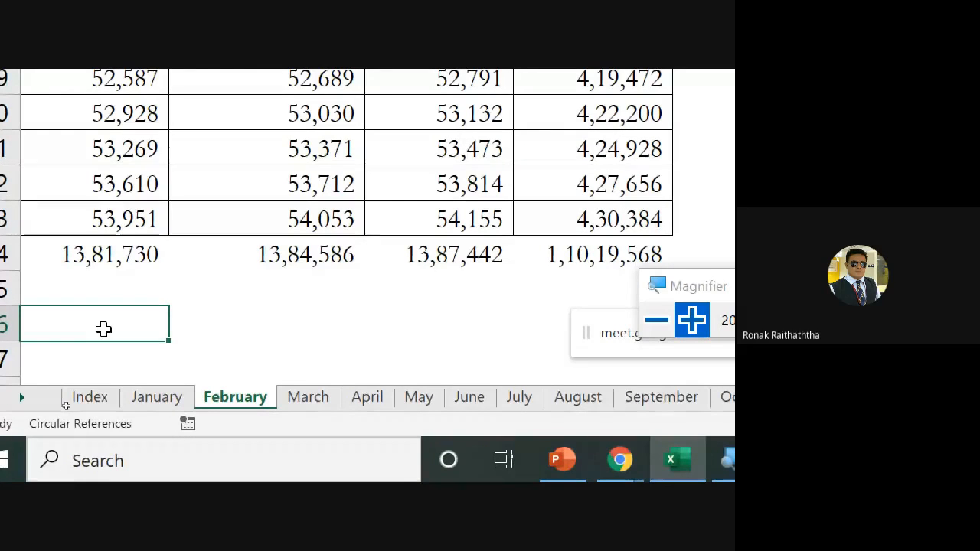
Open the March sheet, look over its last dates and totals, and select empty cells below the table in rows 39 and 43
{"action": "left_click", "coordinate": [309, 398]}
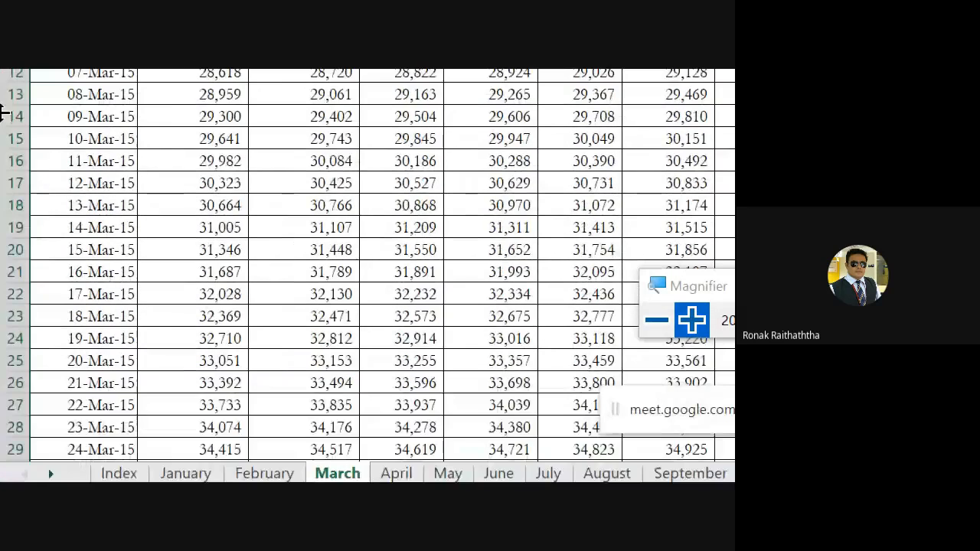
{"action": "scroll", "coordinate": [39, 201], "scroll_direction": "down", "scroll_amount": 3}
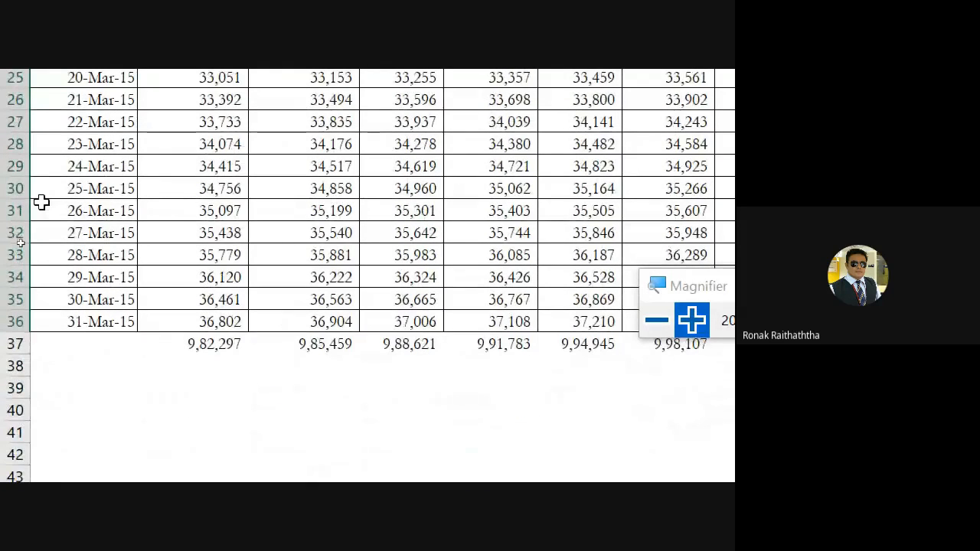
{"action": "scroll", "coordinate": [66, 234], "scroll_direction": "down", "scroll_amount": 1}
{"action": "left_click", "coordinate": [87, 319]}
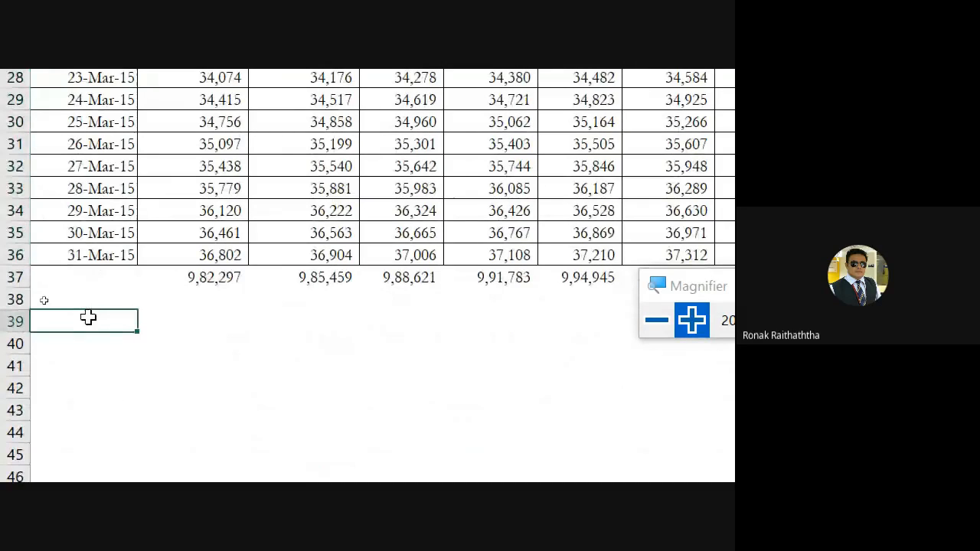
{"action": "left_click", "coordinate": [527, 412]}
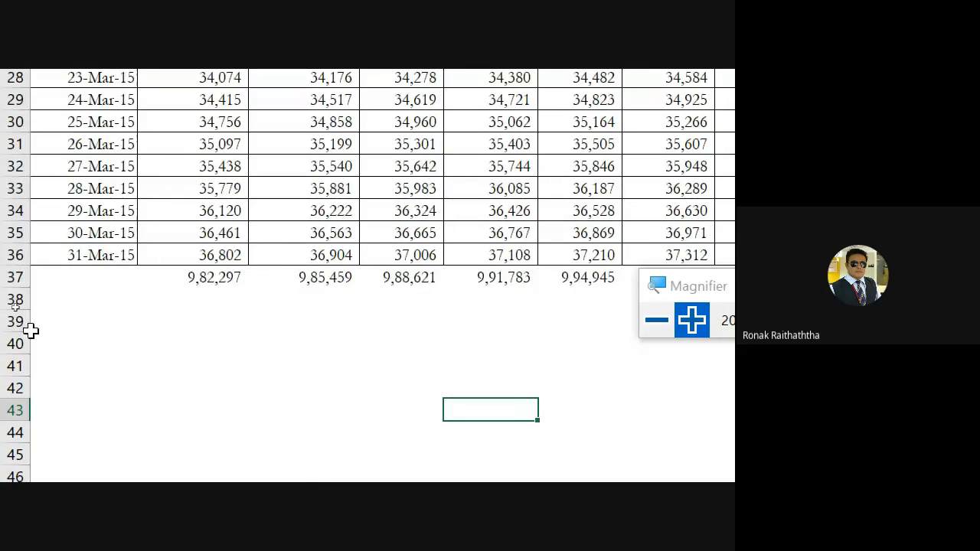
Ink a tick below the March dates, a box below the Chennai total, ticks, circles and a cross below the Singapore total, and an upward arrow
{"action": "left_click_drag", "start_coordinate": [54, 306], "coordinate": [118, 280]}
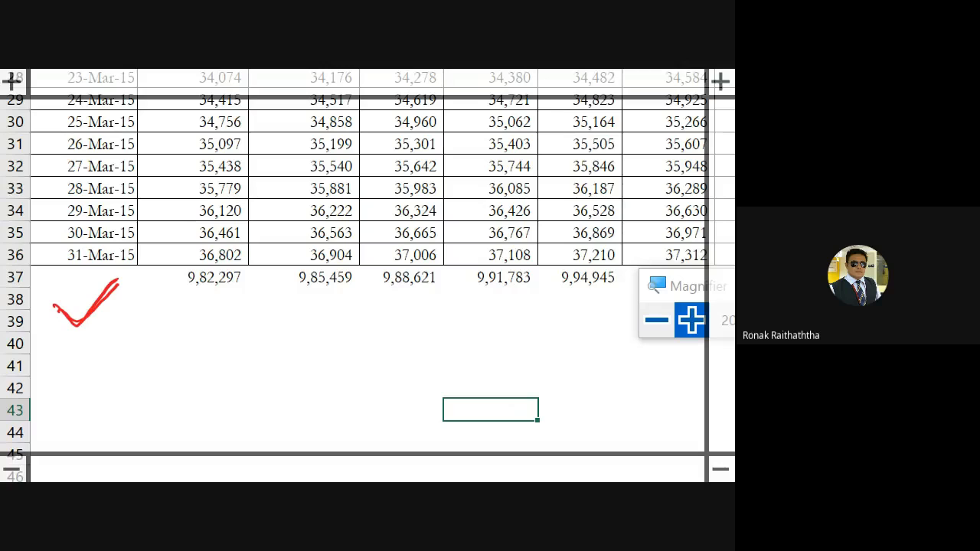
{"action": "left_click_drag", "start_coordinate": [57, 301], "coordinate": [139, 268]}
{"action": "mouse_move", "coordinate": [464, 309]}
{"action": "left_mouse_down"}
{"action": "mouse_move", "coordinate": [464, 343]}
{"action": "mouse_move", "coordinate": [535, 294]}
{"action": "mouse_move", "coordinate": [447, 344]}
{"action": "left_mouse_up"}
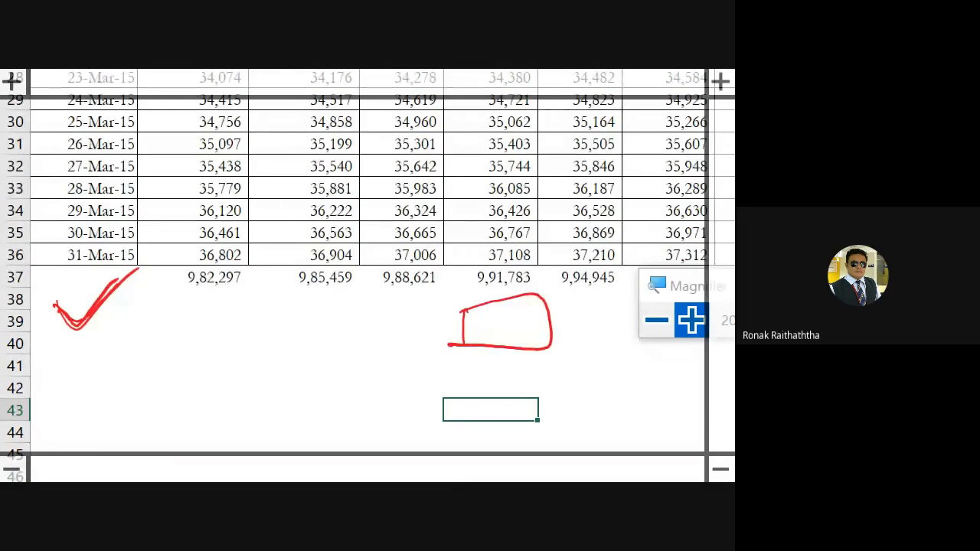
{"action": "mouse_move", "coordinate": [179, 309]}
{"action": "left_mouse_down"}
{"action": "mouse_move", "coordinate": [181, 321]}
{"action": "mouse_move", "coordinate": [235, 289]}
{"action": "mouse_move", "coordinate": [172, 311]}
{"action": "mouse_move", "coordinate": [247, 346]}
{"action": "mouse_move", "coordinate": [211, 378]}
{"action": "left_mouse_up"}
{"action": "mouse_move", "coordinate": [202, 300]}
{"action": "left_mouse_down"}
{"action": "mouse_move", "coordinate": [251, 412]}
{"action": "mouse_move", "coordinate": [188, 314]}
{"action": "left_mouse_up"}
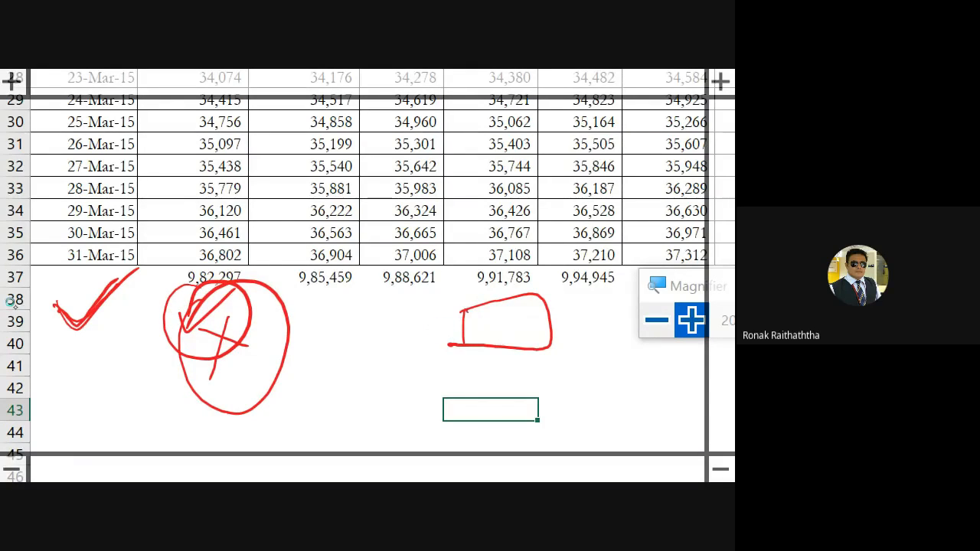
{"action": "mouse_move", "coordinate": [428, 331]}
{"action": "left_mouse_down"}
{"action": "mouse_move", "coordinate": [478, 305]}
{"action": "mouse_move", "coordinate": [460, 184]}
{"action": "mouse_move", "coordinate": [467, 176]}
{"action": "left_mouse_up"}
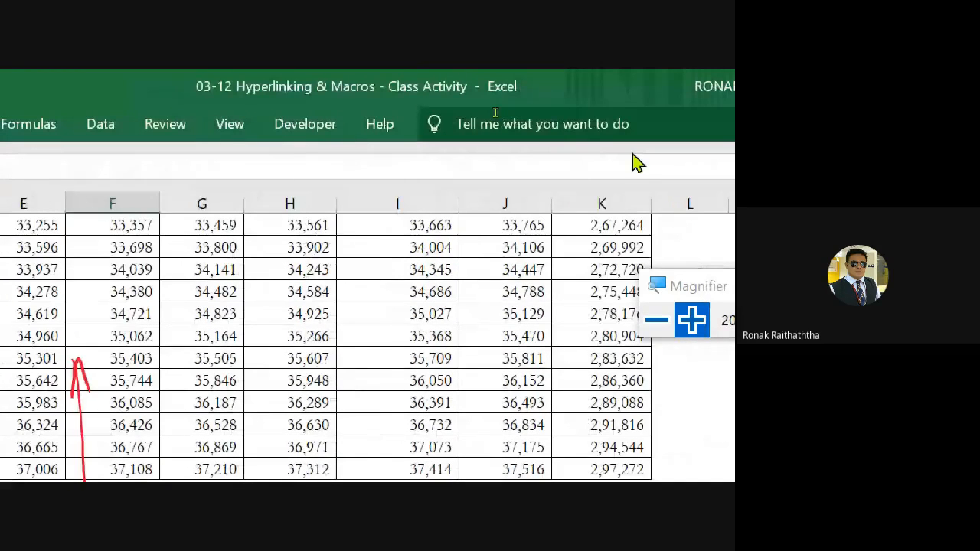
Enable relative references for macro recording and recheck the Macros options
{"action": "left_click", "coordinate": [229, 123]}
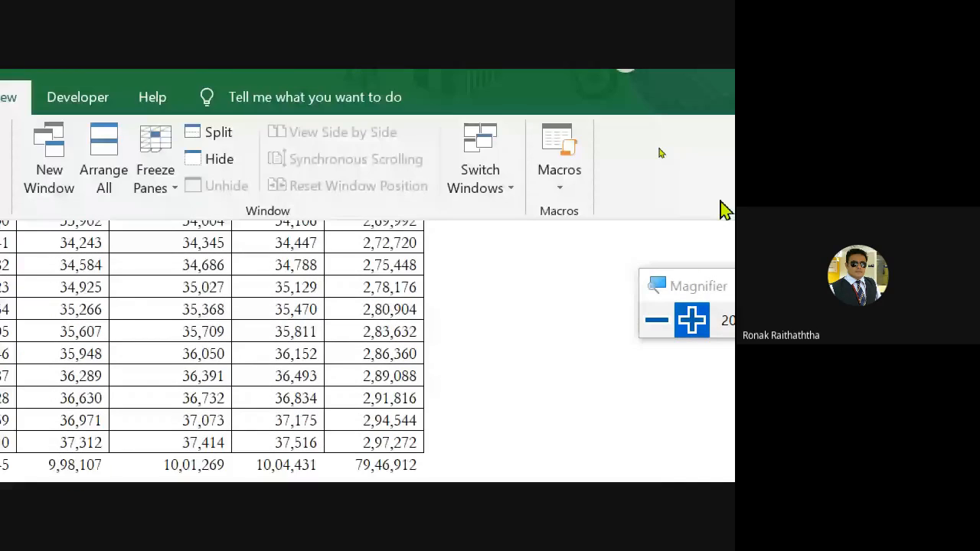
{"action": "left_click", "coordinate": [566, 186]}
{"action": "left_click", "coordinate": [602, 275]}
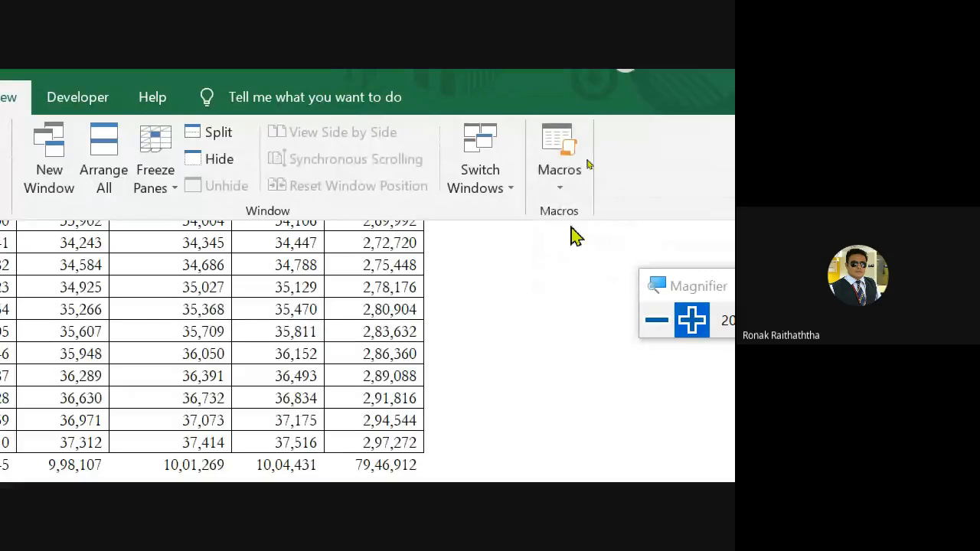
{"action": "left_click", "coordinate": [560, 188]}
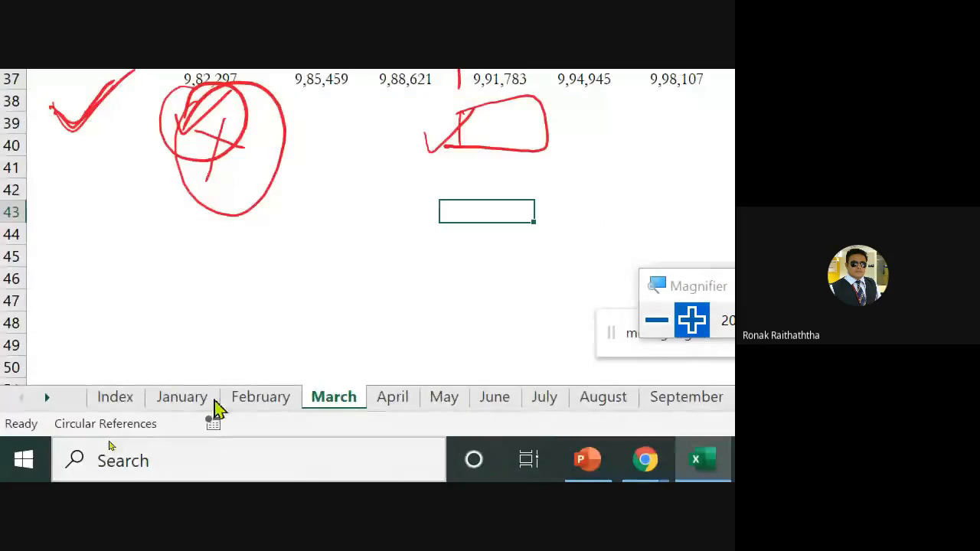
Return to the January sheet and delete the inked ticks and double-headed arrow around the Singapore, Bangalore and Pune totals
{"action": "left_click", "coordinate": [188, 402]}
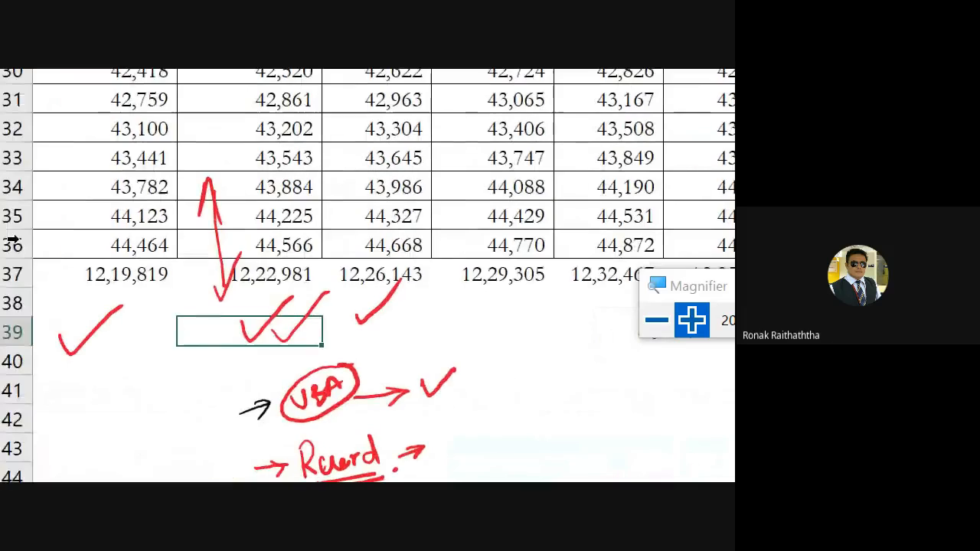
{"action": "left_click", "coordinate": [283, 306]}
{"action": "key", "text": "Delete"}
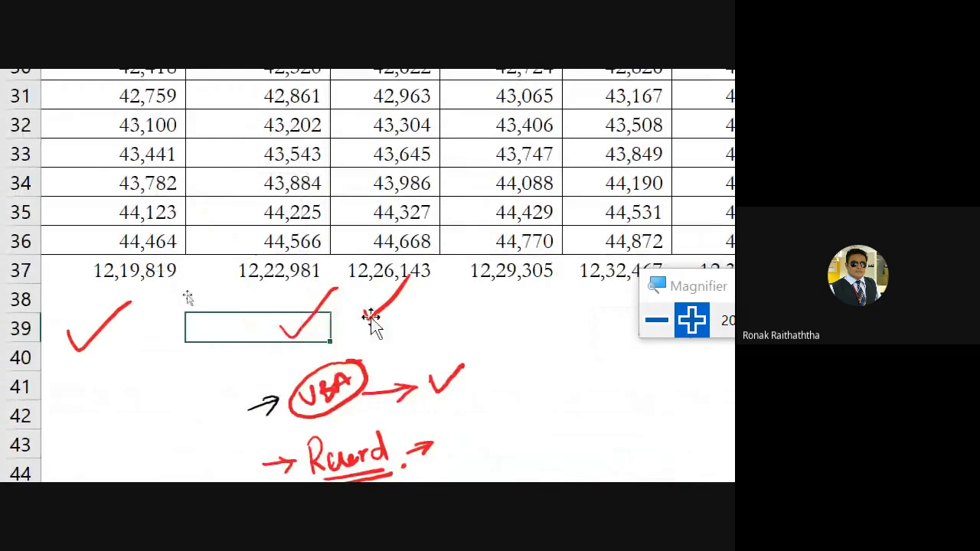
{"action": "left_click", "coordinate": [310, 317]}
{"action": "key", "text": "Delete"}
{"action": "left_click", "coordinate": [388, 302]}
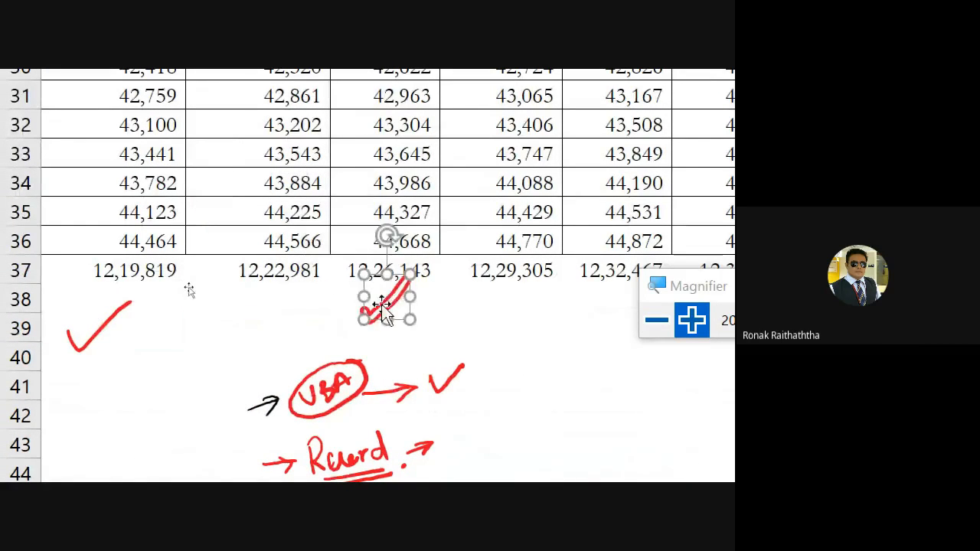
{"action": "key", "text": "Delete"}
{"action": "left_click", "coordinate": [124, 301]}
{"action": "key", "text": "Delete"}
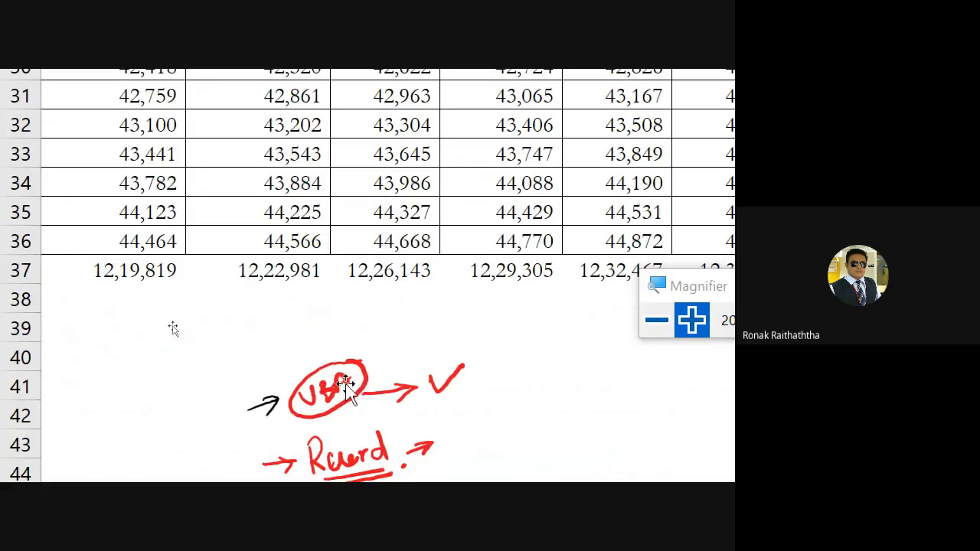
Delete the handwritten VBA and Record notes with their tick, underline and adjoining arrows below the January totals
{"action": "left_click", "coordinate": [351, 388]}
{"action": "key", "text": "Delete"}
{"action": "left_click", "coordinate": [350, 388]}
{"action": "key", "text": "Delete"}
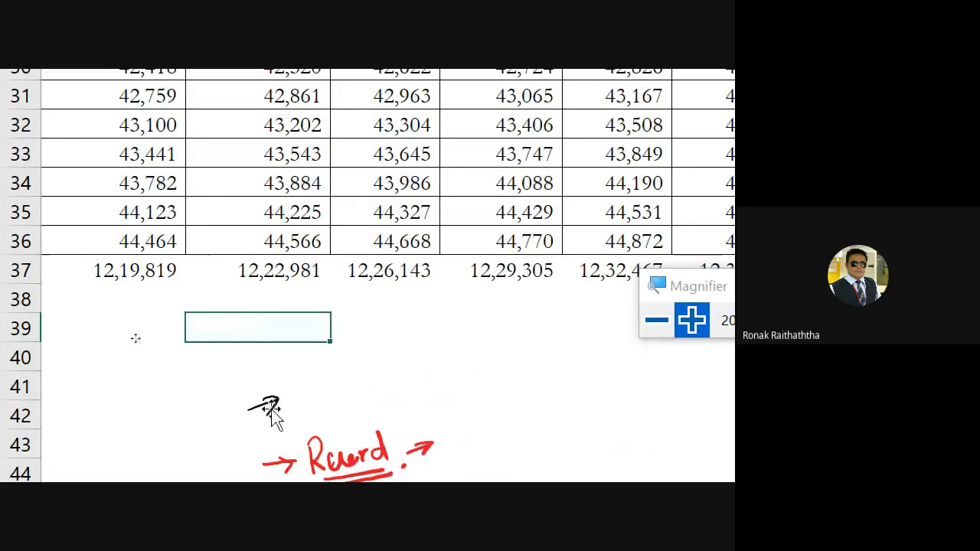
{"action": "left_click", "coordinate": [263, 406]}
{"action": "key", "text": "Delete"}
{"action": "left_click", "coordinate": [306, 432]}
{"action": "key", "text": "Delete"}
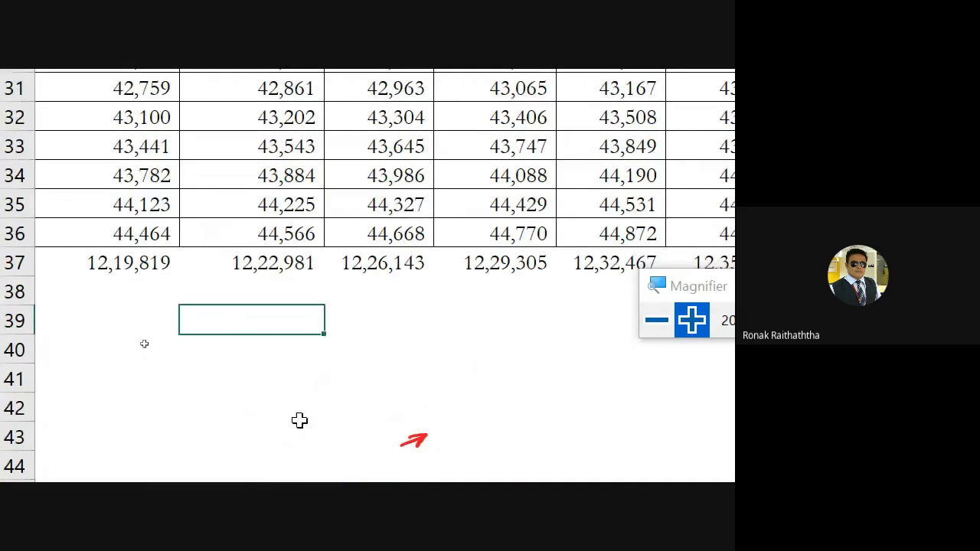
Set up a new macro recording from the January sheet and name the macro Autosum
{"action": "scroll", "coordinate": [217, 353], "scroll_direction": "up", "scroll_amount": 3}
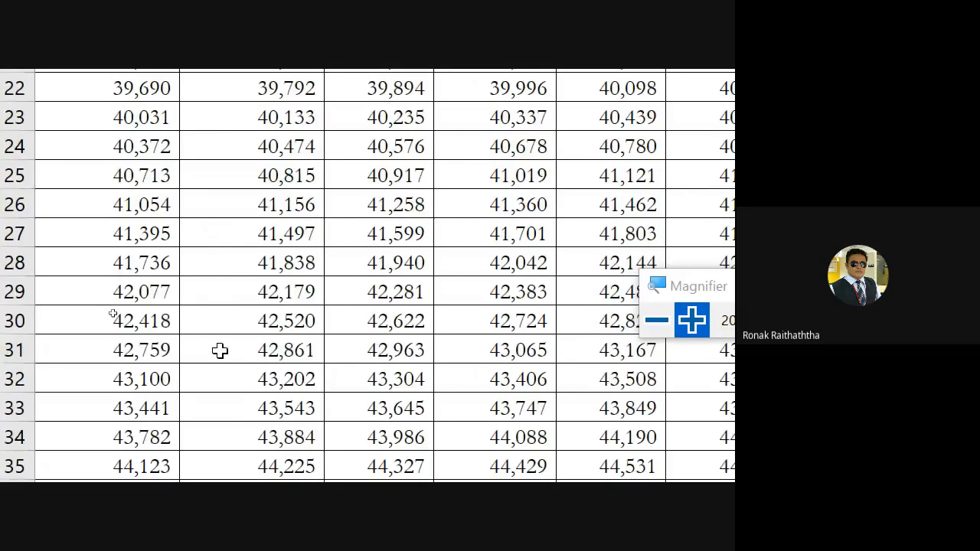
{"action": "scroll", "coordinate": [220, 350], "scroll_direction": "down", "scroll_amount": 4}
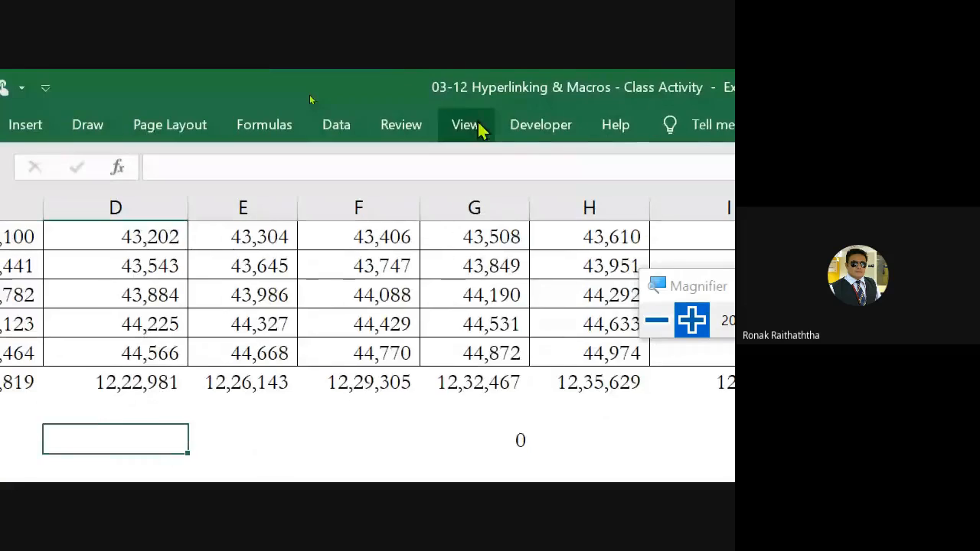
{"action": "left_click", "coordinate": [459, 126]}
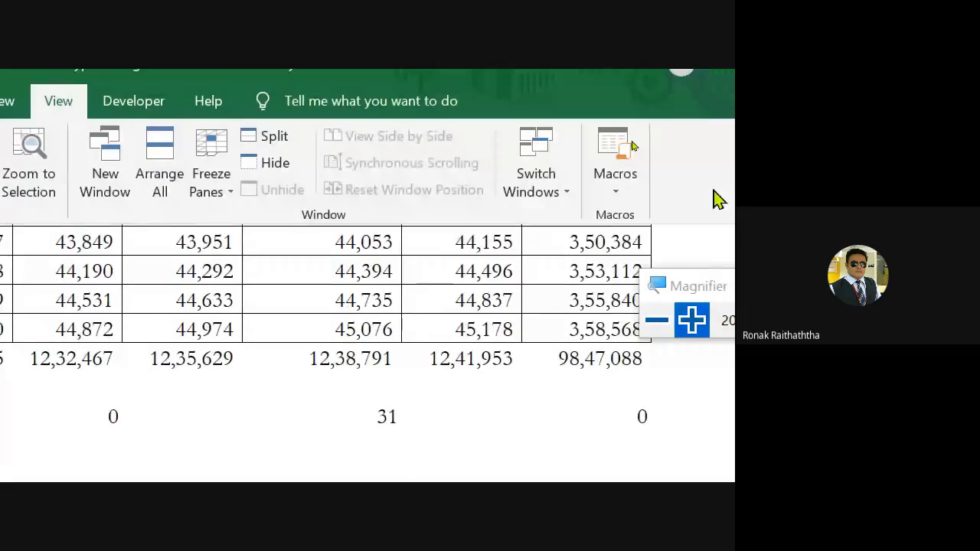
{"action": "left_click", "coordinate": [613, 188]}
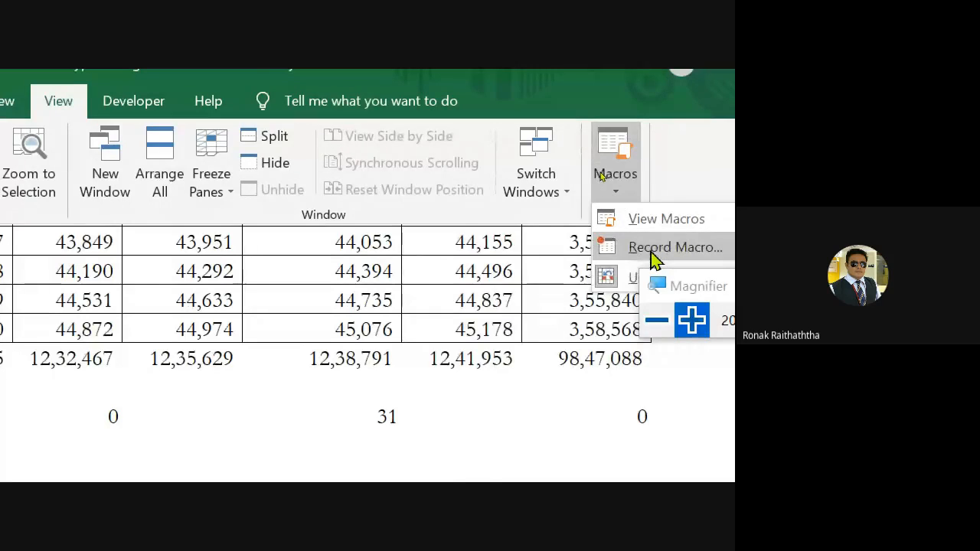
{"action": "left_click", "coordinate": [654, 255]}
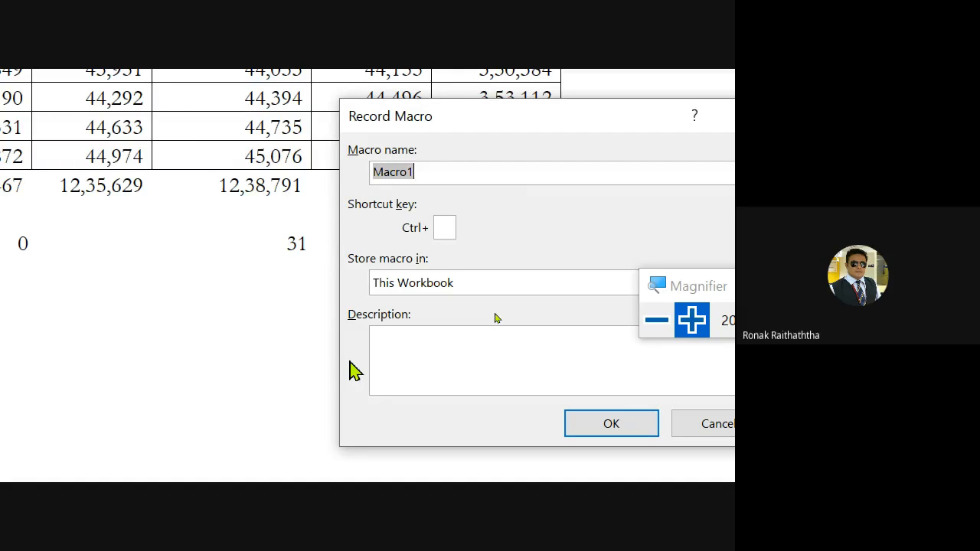
{"action": "type", "text": "Au"}
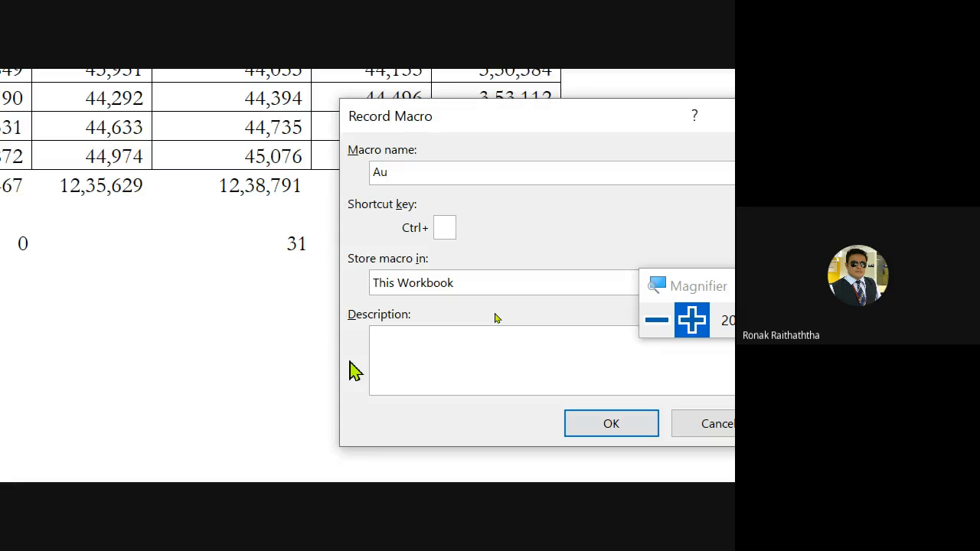
{"action": "type", "text": "tosum"}
Assign the shortcut Ctrl+l to the macro, leave its description blank, and start recording
{"action": "left_click", "coordinate": [441, 230]}
{"action": "type", "text": "S"}
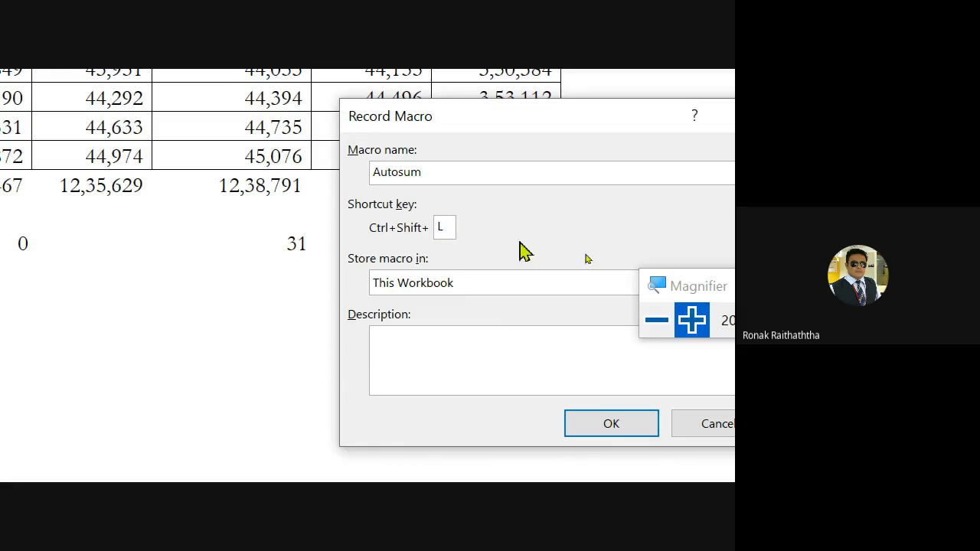
{"action": "key", "text": "BackSpace"}
{"action": "type", "text": "L"}
{"action": "key", "text": "BackSpace"}
{"action": "type", "text": "l"}
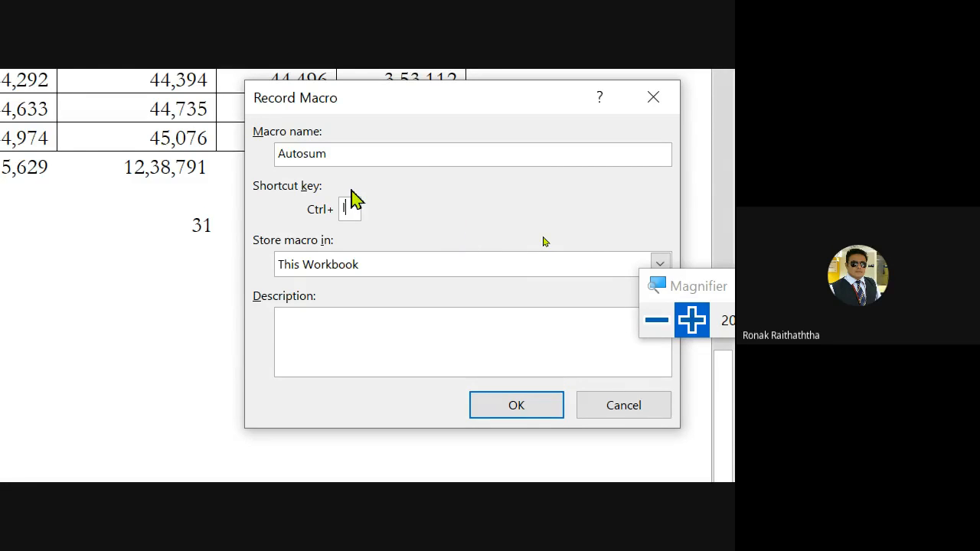
{"action": "left_click", "coordinate": [408, 331]}
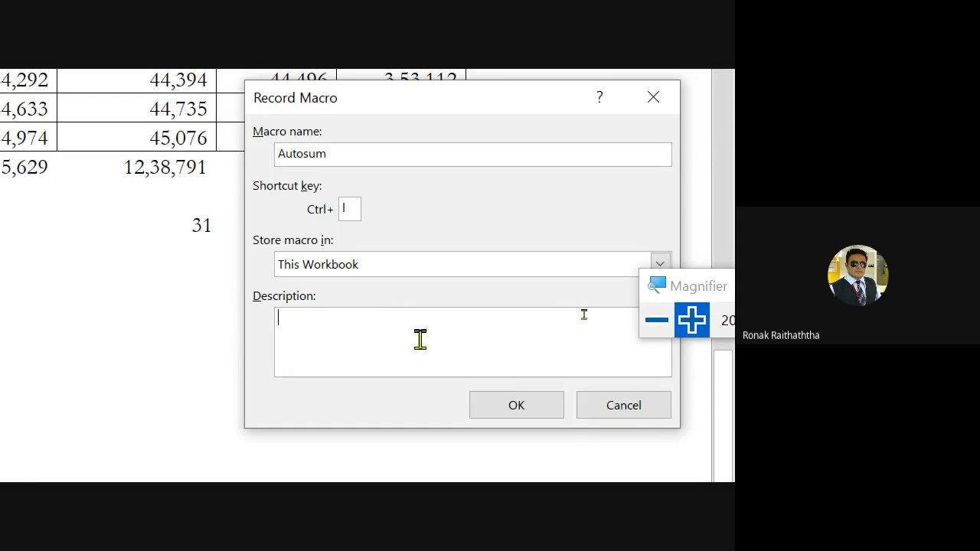
{"action": "left_click", "coordinate": [548, 407]}
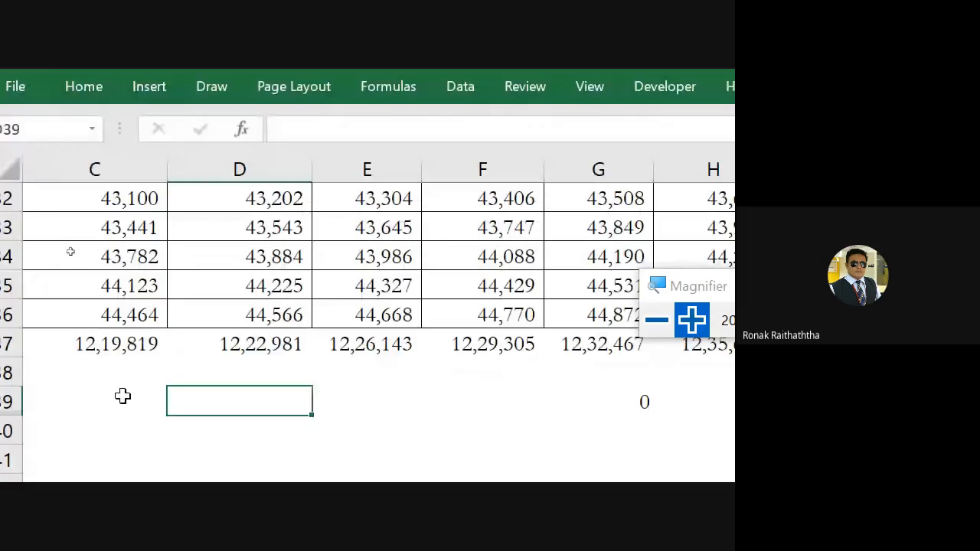
Enter a SUM formula in C39 that totals the Singapore figures C6:C36 through the named range ExportofJan
{"action": "left_click", "coordinate": [137, 319]}
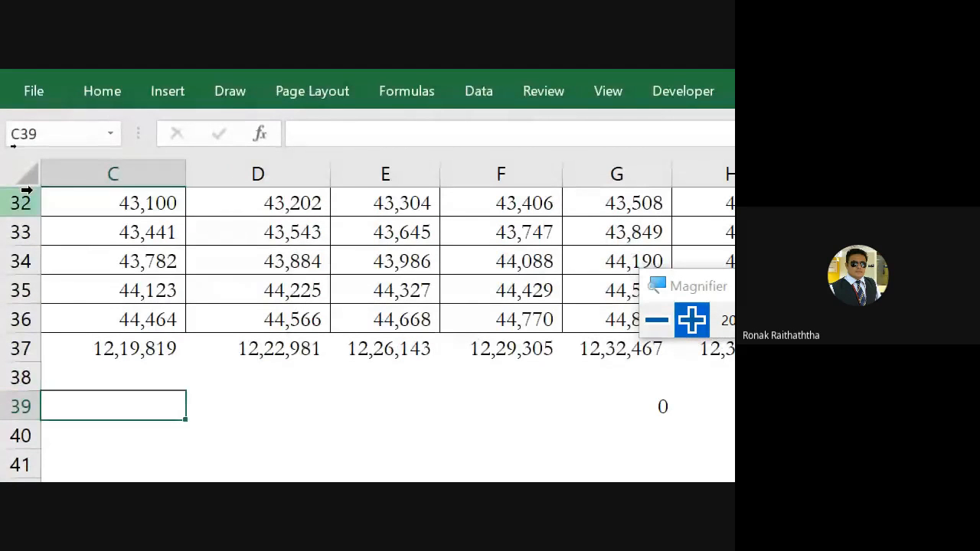
{"action": "type", "text": "=sum"}
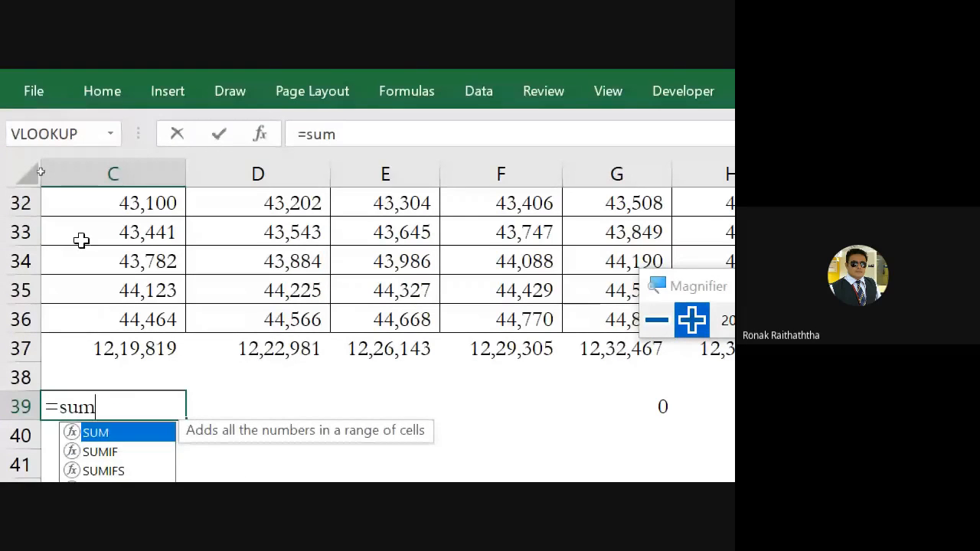
{"action": "type", "text": "("}
{"action": "left_click", "coordinate": [107, 319]}
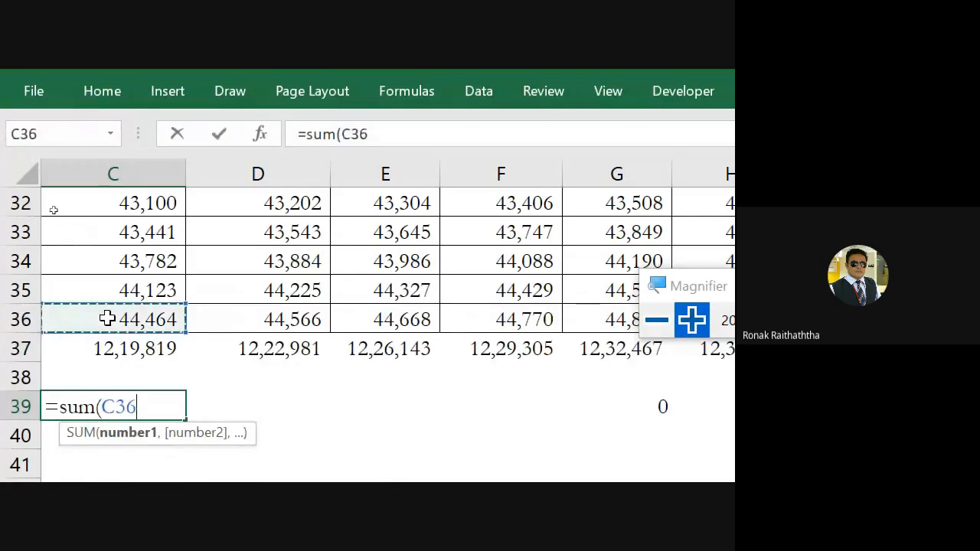
{"action": "key", "text": "ctrl+shift+Up"}
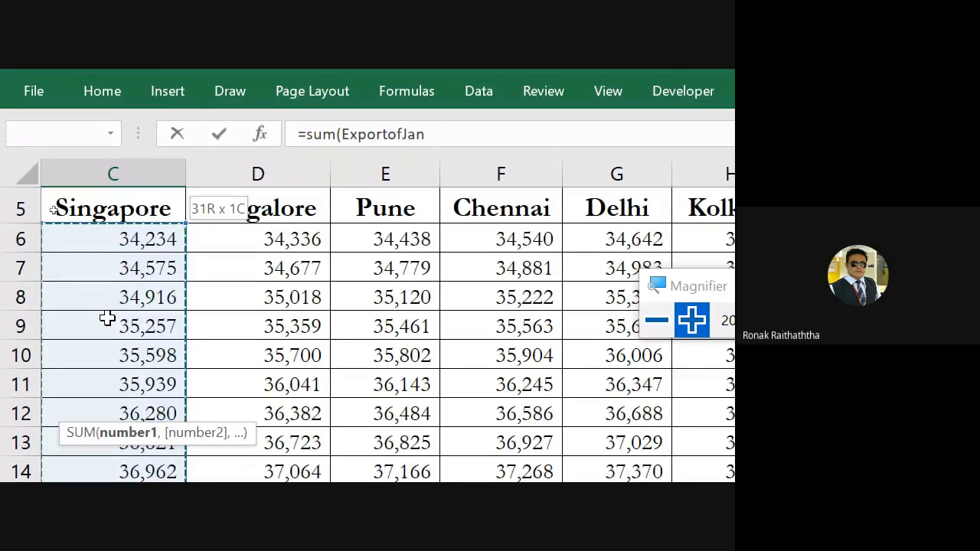
{"action": "key", "text": "ctrl+Return"}
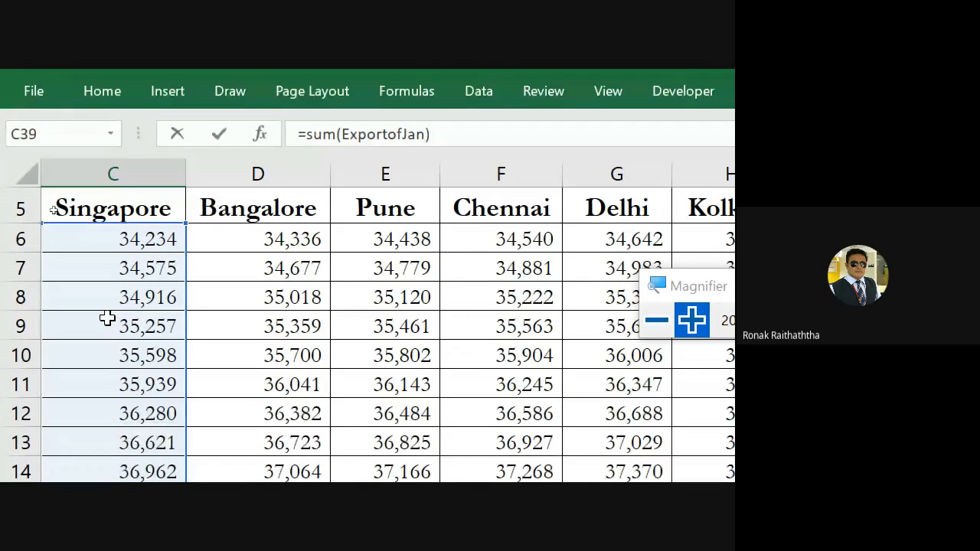
{"action": "key", "text": "Return"}
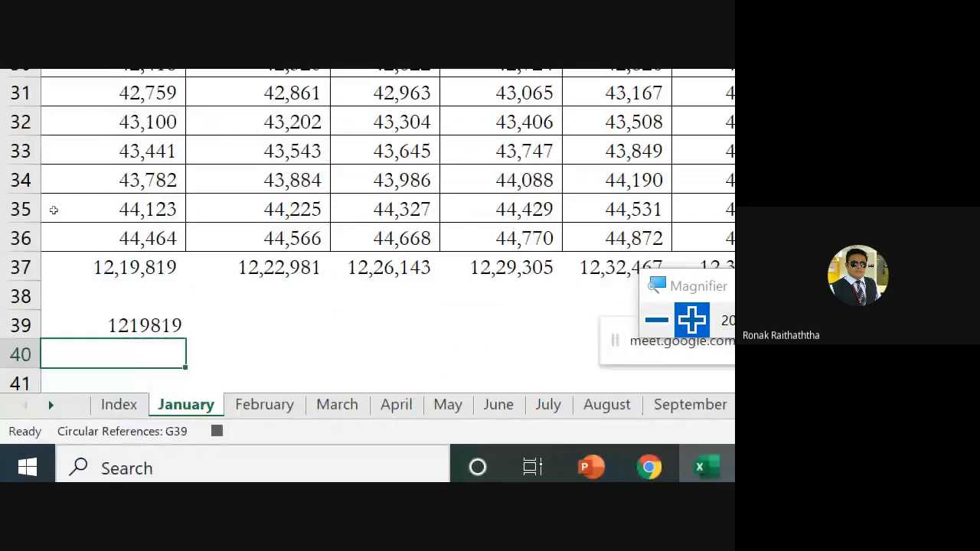
Reselect cell C39, stop the macro recording, and recheck the Macros options
{"action": "left_click", "coordinate": [76, 337]}
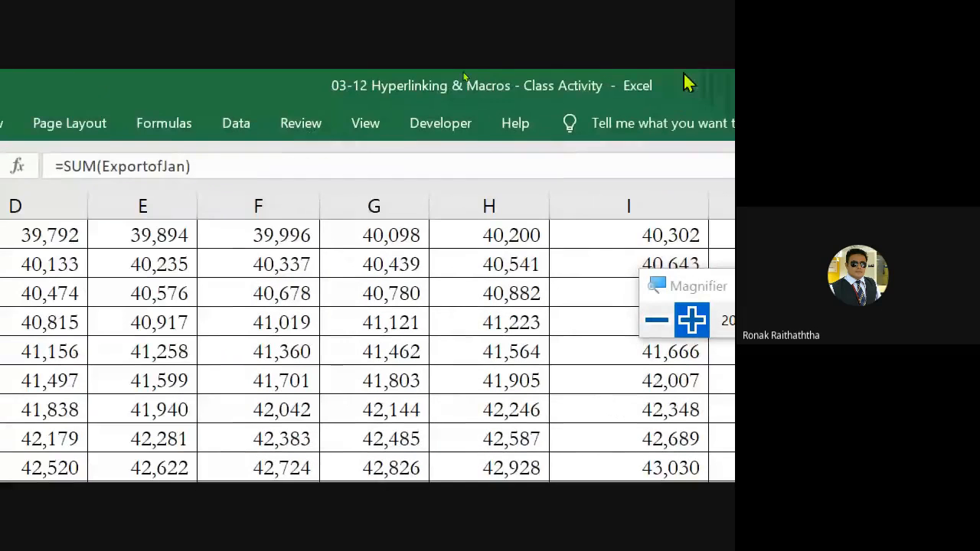
{"action": "left_click", "coordinate": [369, 125]}
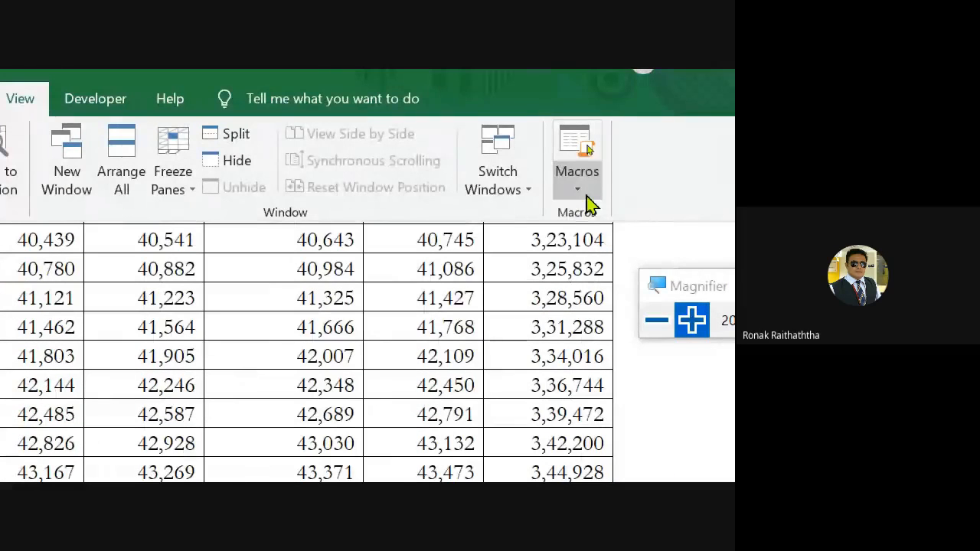
{"action": "left_click", "coordinate": [586, 197]}
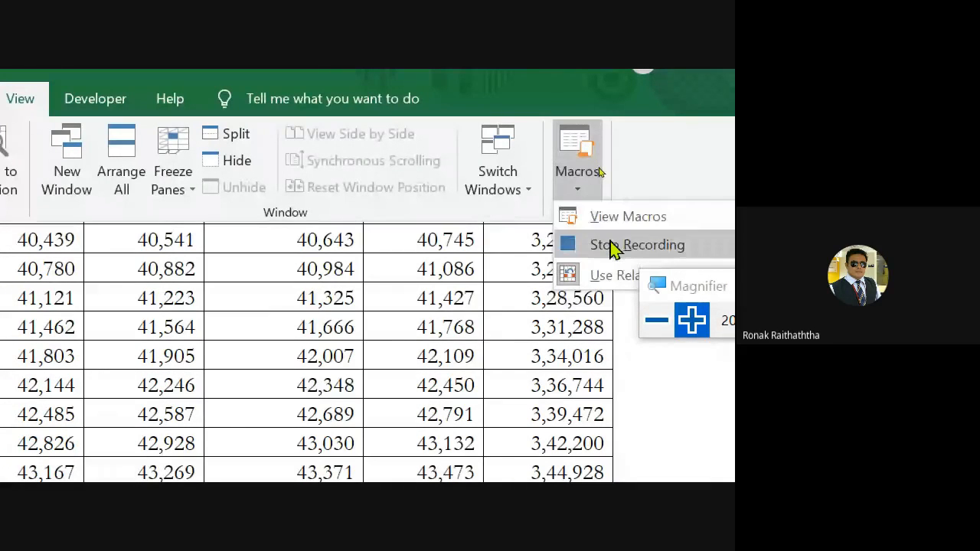
{"action": "left_click", "coordinate": [612, 246]}
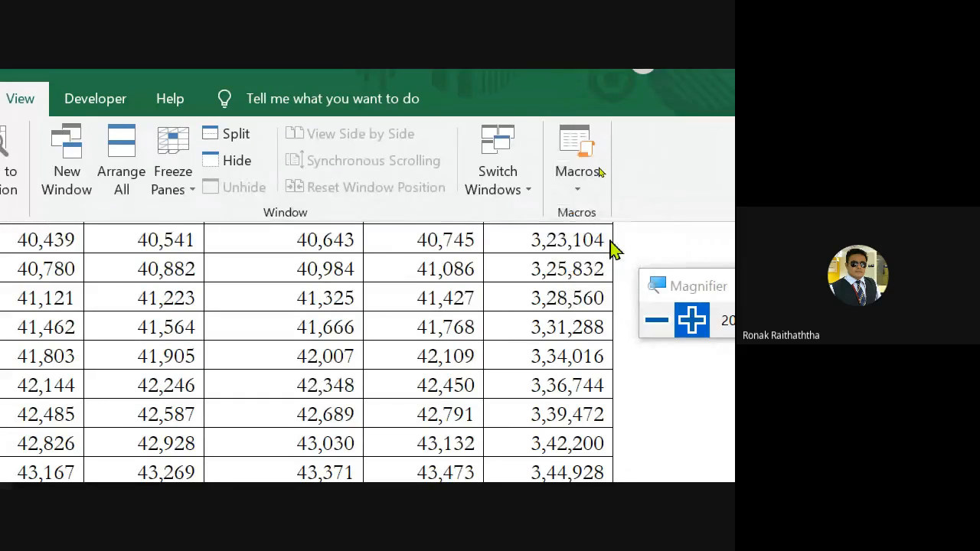
{"action": "left_click", "coordinate": [584, 195]}
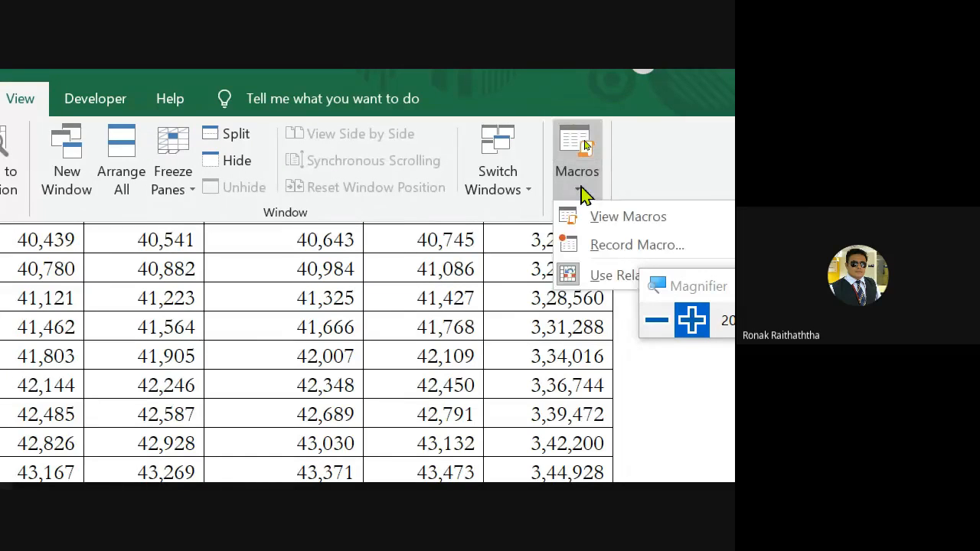
{"action": "left_click", "coordinate": [584, 195]}
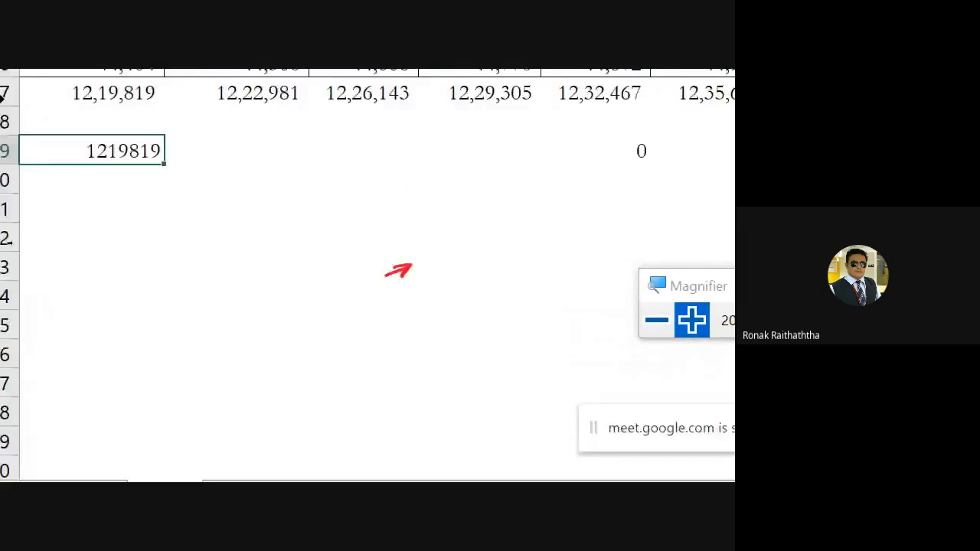
Switch from the January sheet to the October 2015 sales break-up sheet
{"action": "left_click", "coordinate": [268, 166]}
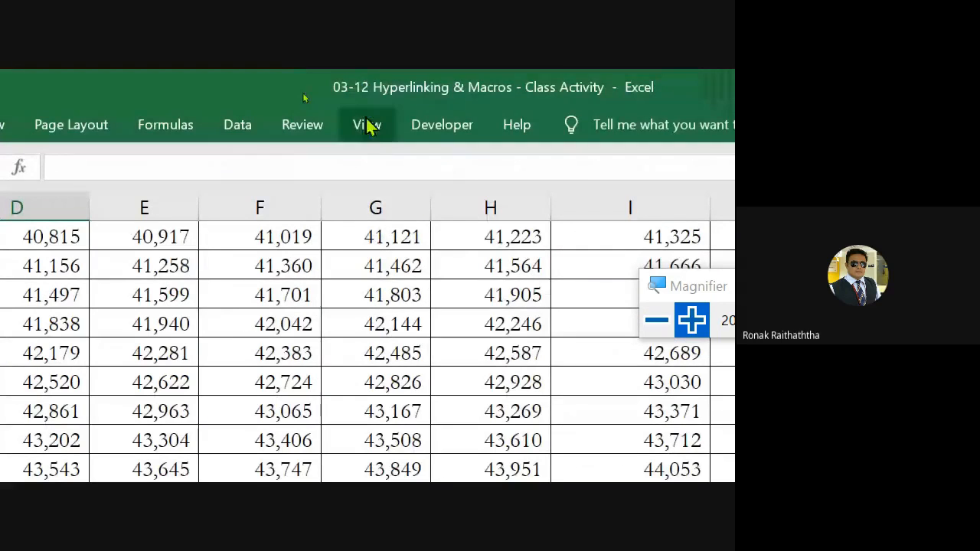
{"action": "key", "text": "super+minus"}
{"action": "key", "text": "alt+Tab"}
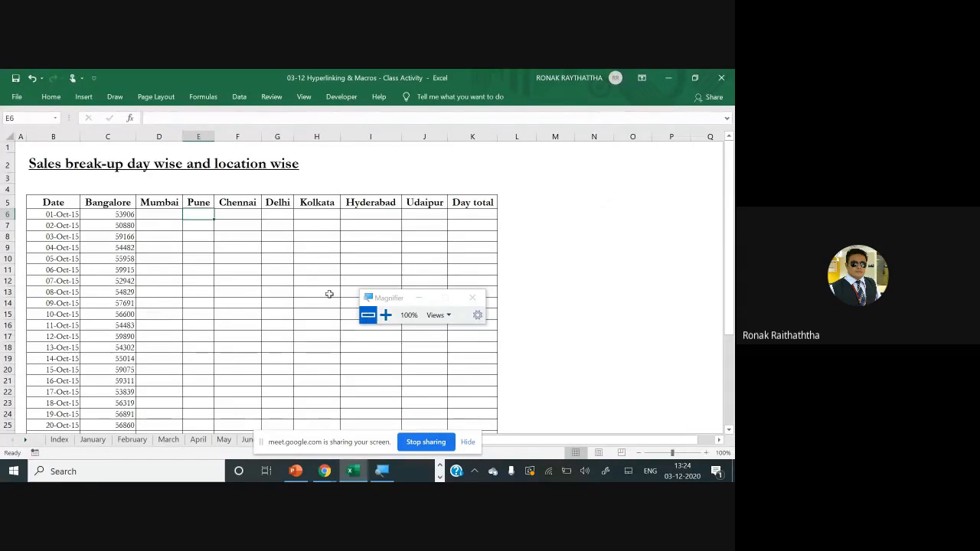
{"action": "scroll", "coordinate": [230, 282], "scroll_direction": "down", "scroll_amount": 4}
{"action": "scroll", "coordinate": [222, 276], "scroll_direction": "up", "scroll_amount": 4}
{"action": "left_click", "coordinate": [385, 315]}
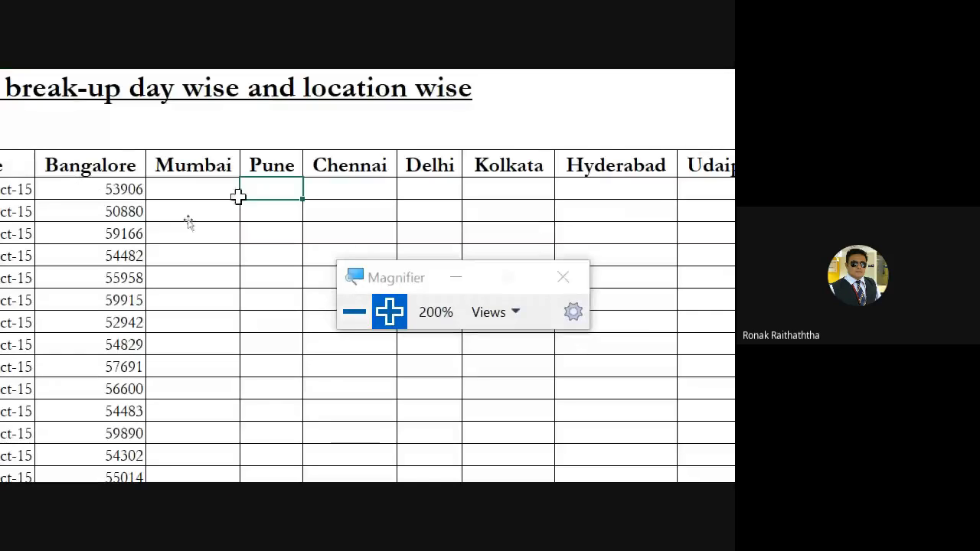
Enter =RANDBETWEEN(60000,70000) in E6, the first Pune sales cell
{"action": "double_click", "coordinate": [279, 189]}
{"action": "type", "text": "and"}
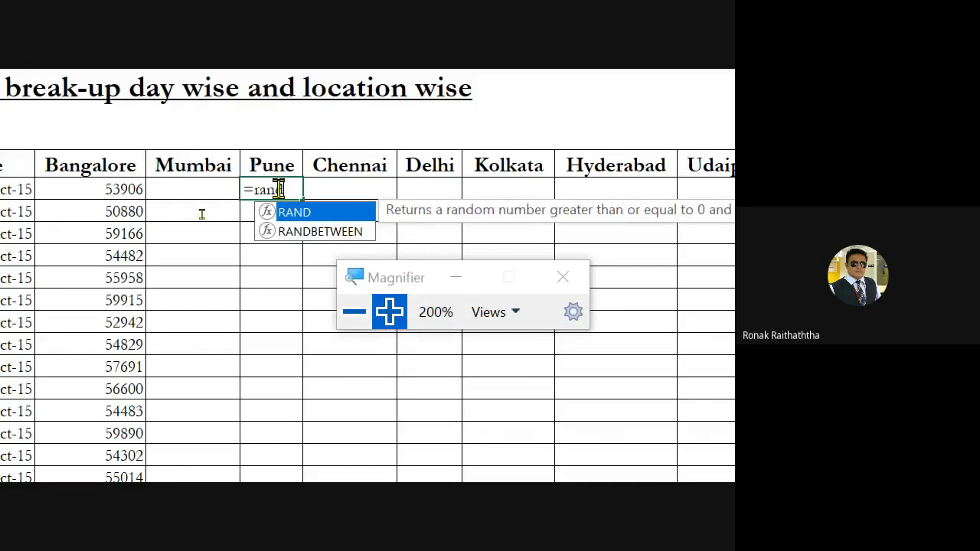
{"action": "key", "text": "Down"}
{"action": "key", "text": "Tab"}
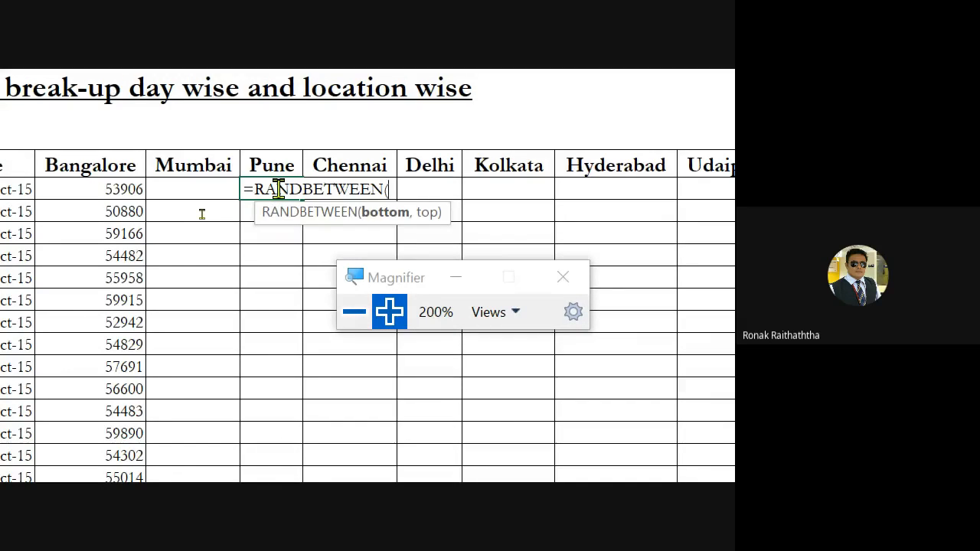
{"action": "type", "text": "60000,"}
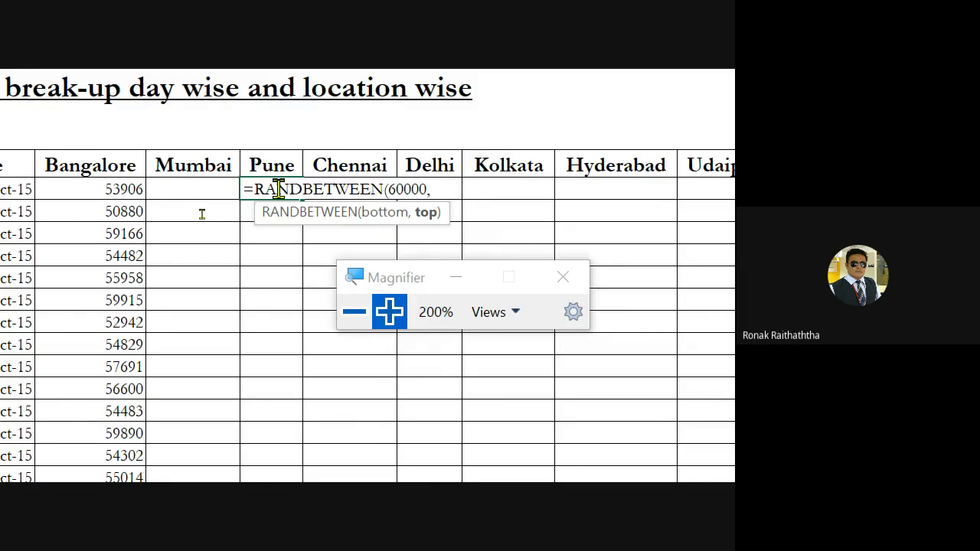
{"action": "type", "text": "70000"}
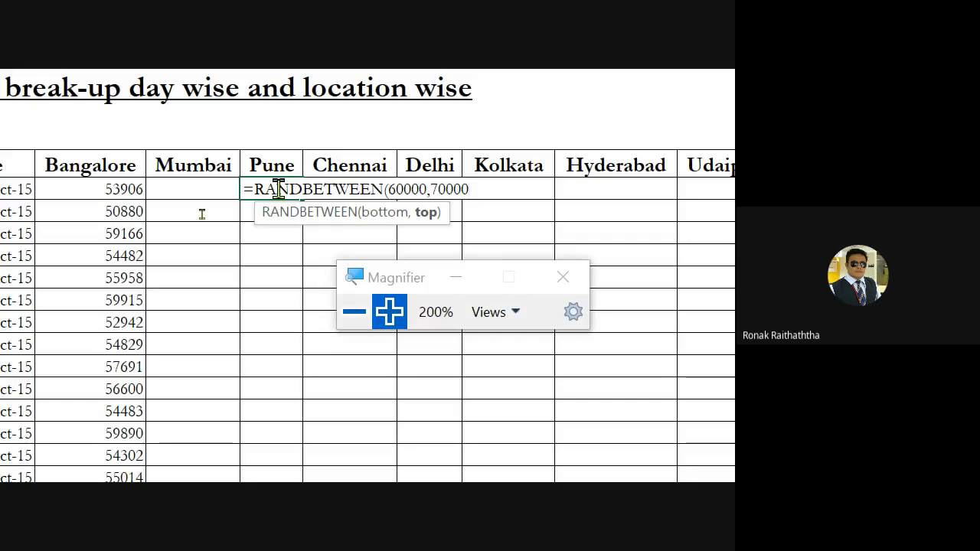
{"action": "type", "text": ")"}
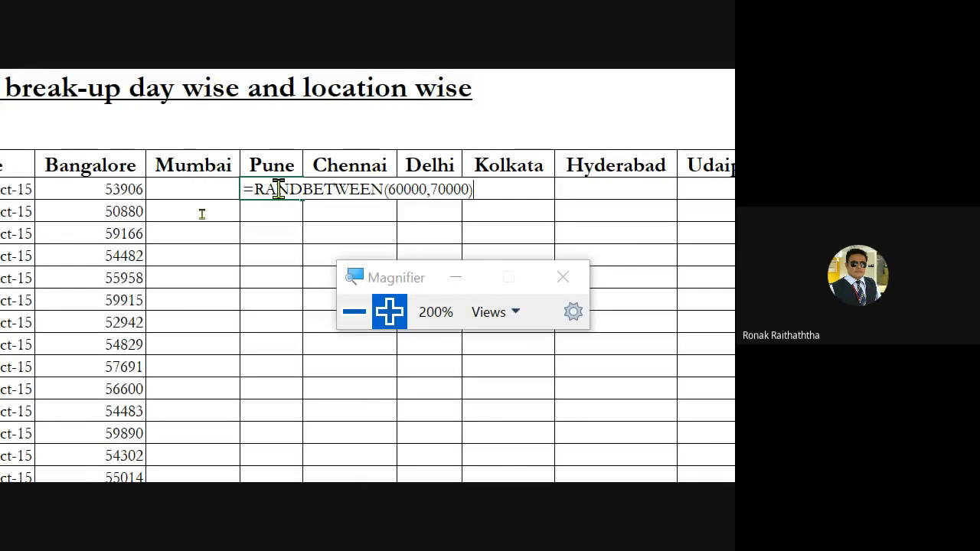
{"action": "key", "text": "ctrl+Return"}
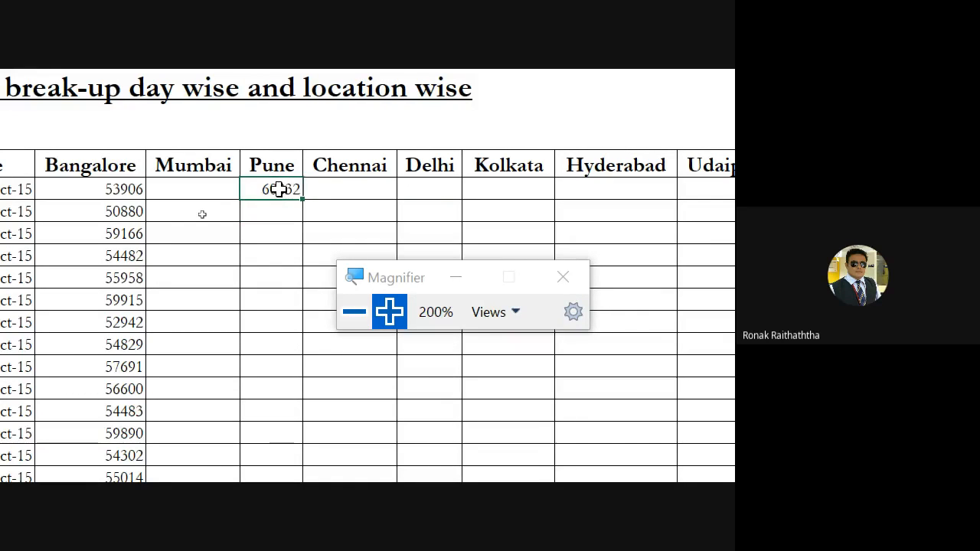
Copy the random-number formula from E6 down the Pune column through E36
{"action": "key", "text": "ctrl+c"}
{"action": "key", "text": "Down"}
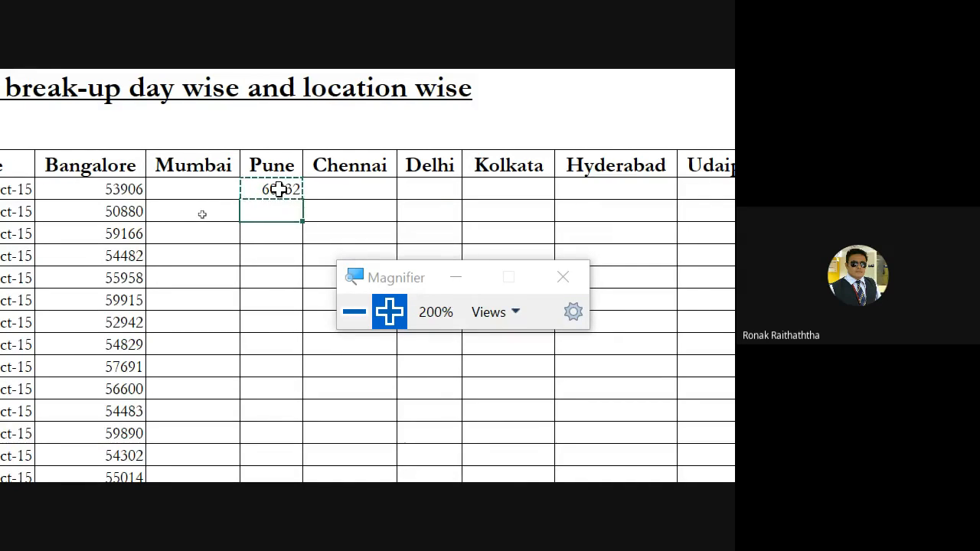
{"action": "key", "text": "shift+Down"}
{"action": "key", "text": "shift+Down"}
{"action": "key", "text": "shift+Down"}
{"action": "key", "text": "shift+Down"}
{"action": "key", "text": "shift+Down"}
{"action": "key", "text": "shift+Down"}
{"action": "key", "text": "shift+Down"}
{"action": "key", "text": "shift+Down"}
{"action": "key", "text": "shift+Down"}
{"action": "key", "text": "shift+Down"}
{"action": "key", "text": "shift+Down"}
{"action": "key", "text": "shift+Down"}
{"action": "key", "text": "shift+Down"}
{"action": "key", "text": "shift+Down"}
{"action": "key", "text": "shift+Down"}
{"action": "key", "text": "shift+Down"}
{"action": "key", "text": "shift+Down"}
{"action": "key", "text": "shift+Down"}
{"action": "key", "text": "shift+Down"}
{"action": "key", "text": "shift+Down"}
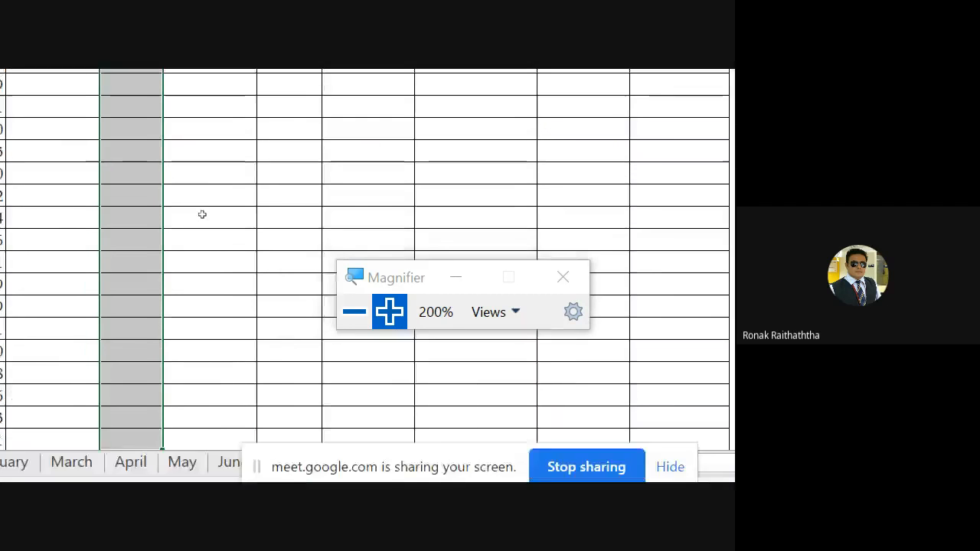
{"action": "key", "text": "shift+Down"}
{"action": "scroll", "coordinate": [126, 460], "scroll_direction": "down", "scroll_amount": 3}
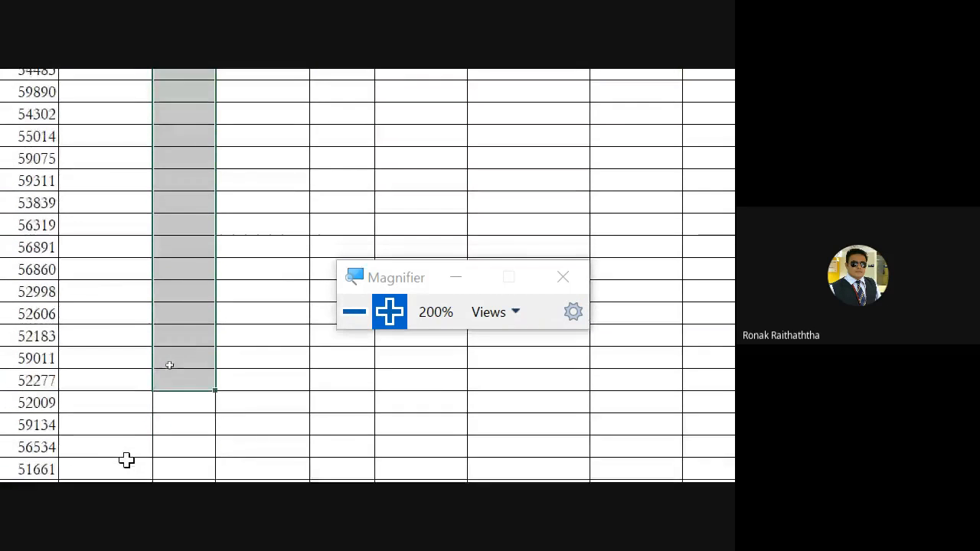
{"action": "scroll", "coordinate": [126, 460], "scroll_direction": "down", "scroll_amount": 2}
{"action": "key", "text": "shift+Down"}
{"action": "key", "text": "shift+Down"}
{"action": "key", "text": "shift+Down"}
{"action": "key", "text": "shift+Down"}
{"action": "key", "text": "shift+Down"}
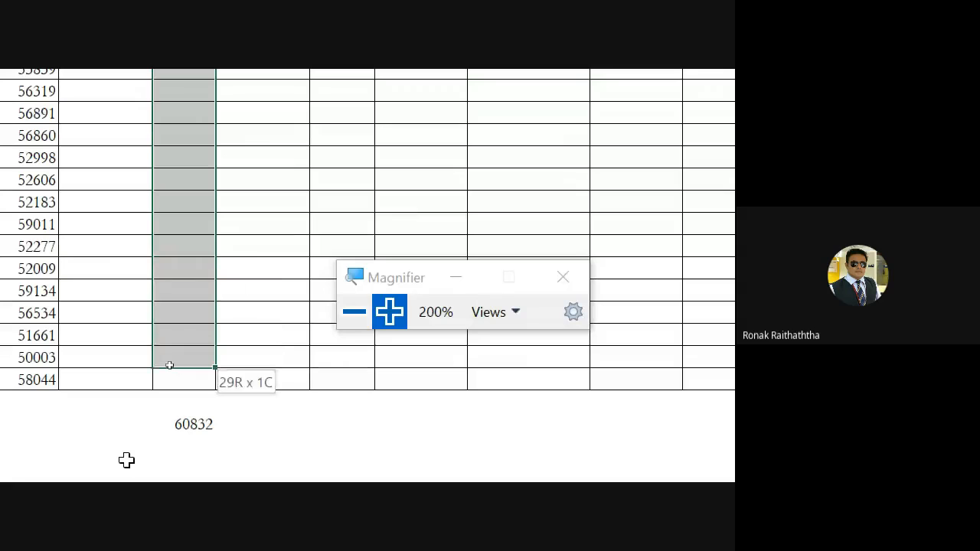
{"action": "key", "text": "shift+Down"}
{"action": "key", "text": "ctrl+v"}
{"action": "key", "text": "ctrl+Up"}
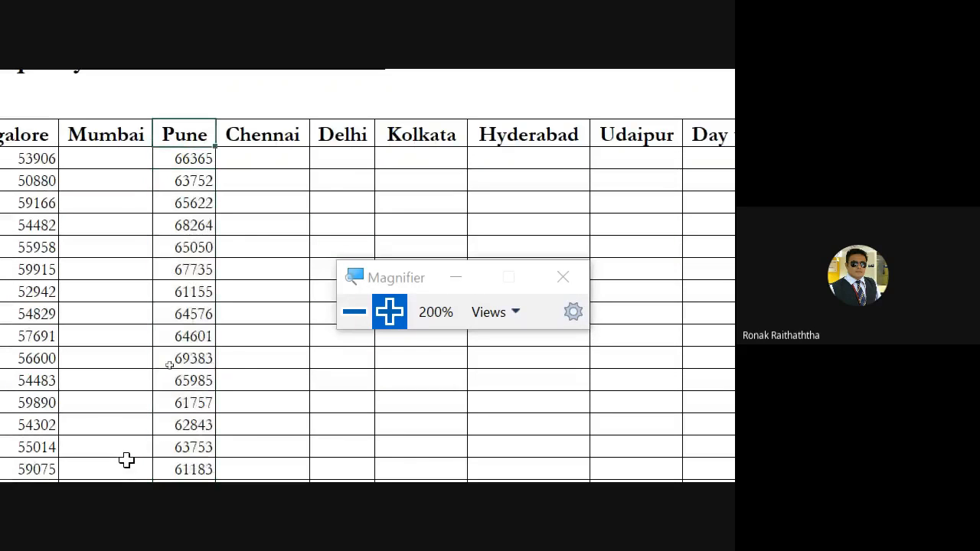
Convert the Pune formulas in E6:E36 to fixed numbers by copying them and pasting as Values with Paste Special
{"action": "key", "text": "Down"}
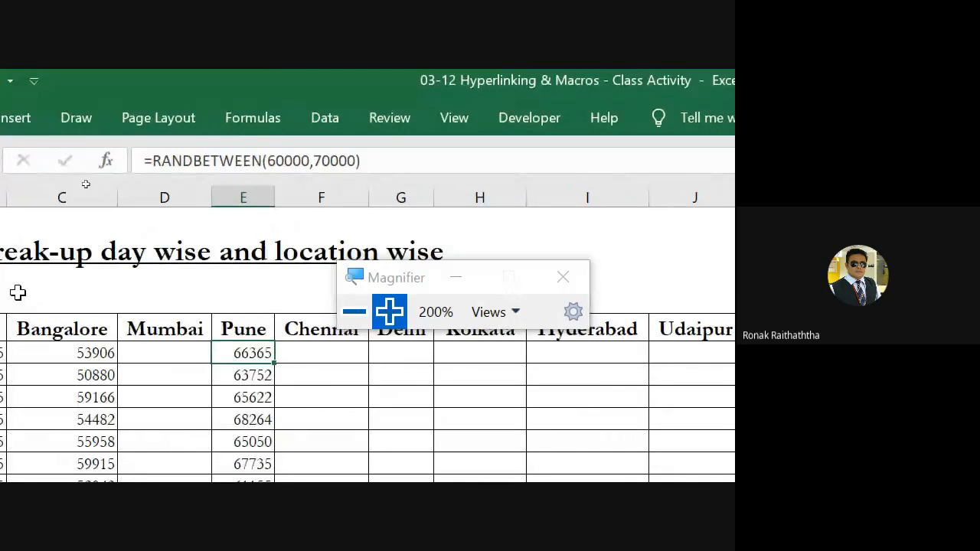
{"action": "key", "text": "ctrl+shift+Down"}
{"action": "key", "text": "ctrl+c"}
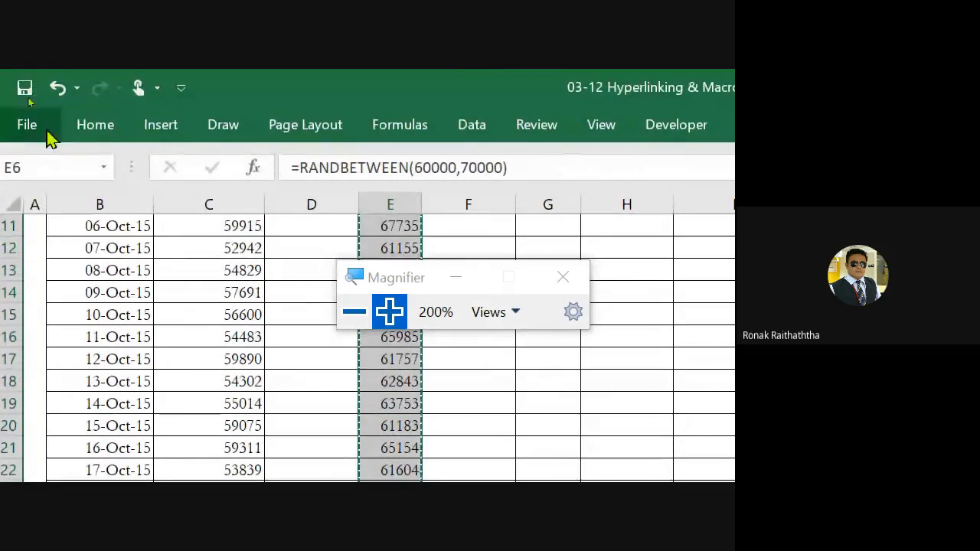
{"action": "left_click", "coordinate": [107, 134]}
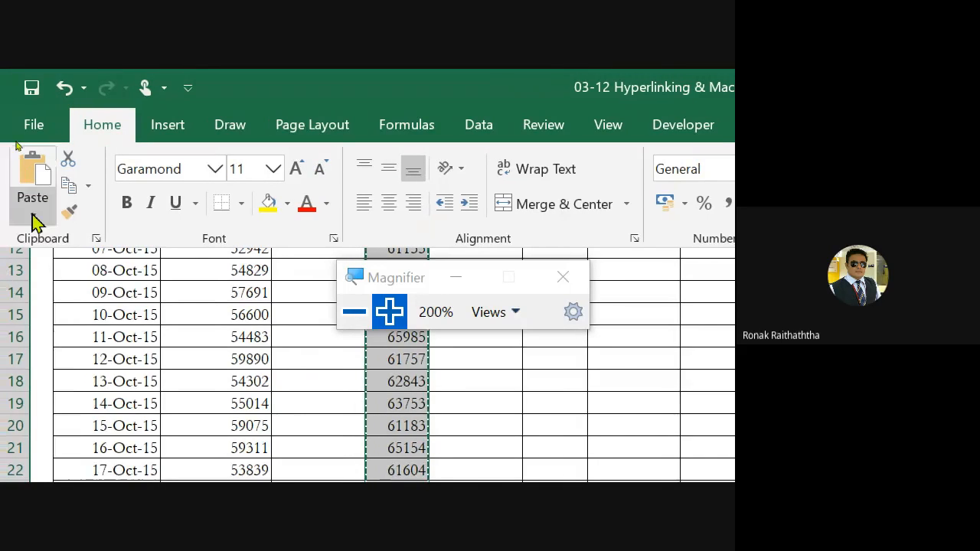
{"action": "left_click", "coordinate": [33, 219]}
{"action": "left_click", "coordinate": [71, 460]}
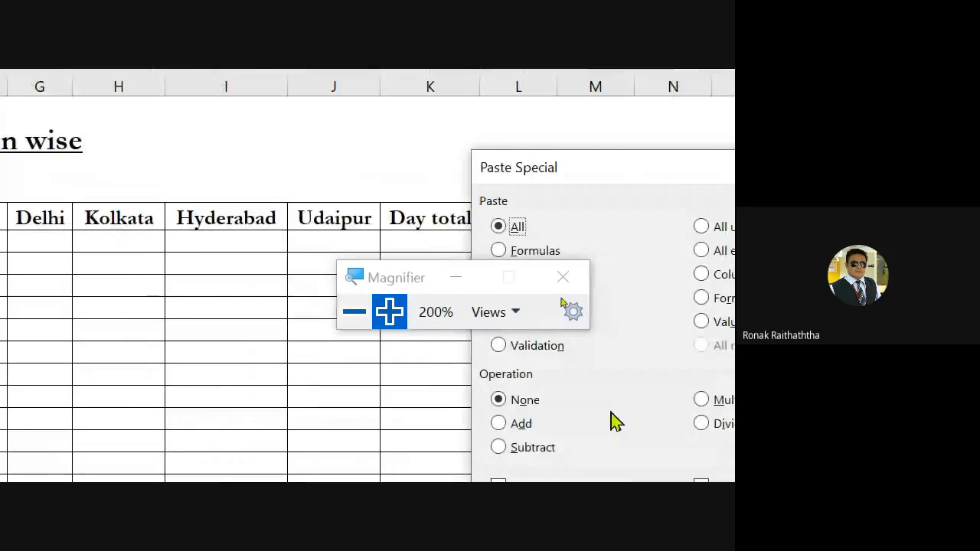
{"action": "left_click_drag", "start_coordinate": [403, 281], "coordinate": [391, 152]}
{"action": "left_click", "coordinate": [505, 274]}
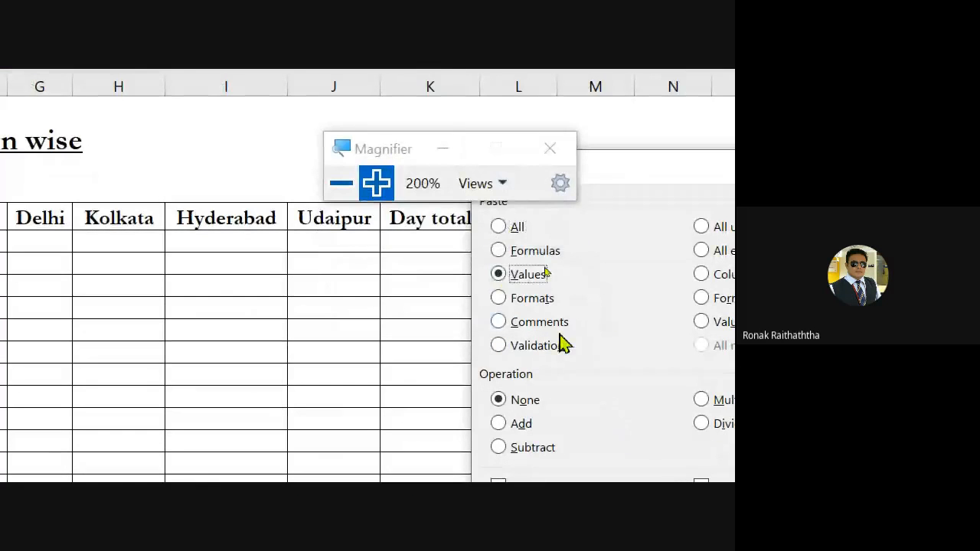
{"action": "left_click", "coordinate": [651, 356]}
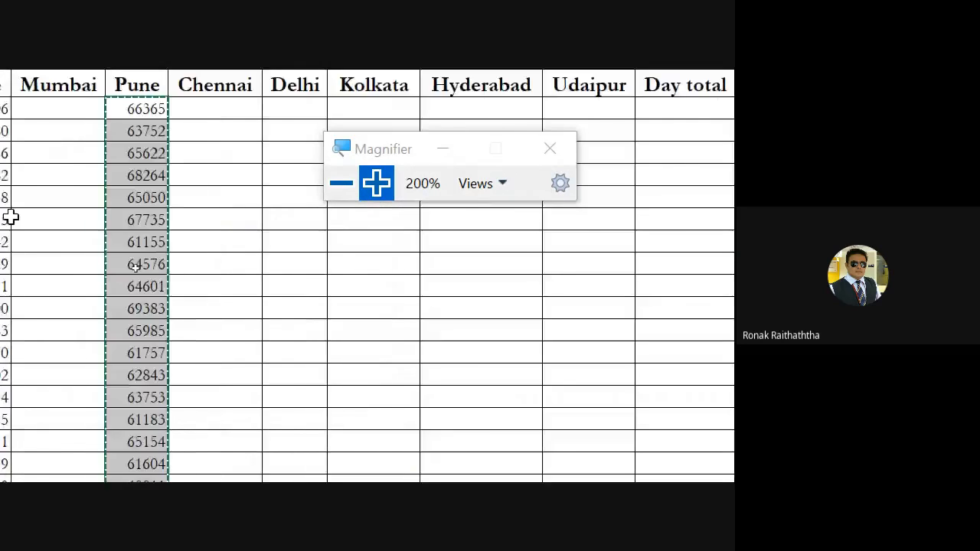
{"action": "left_click", "coordinate": [277, 132]}
Delete the total in E38 below the Pune column and select C38 below the Bangalore column
{"action": "scroll", "coordinate": [280, 164], "scroll_direction": "down", "scroll_amount": 10}
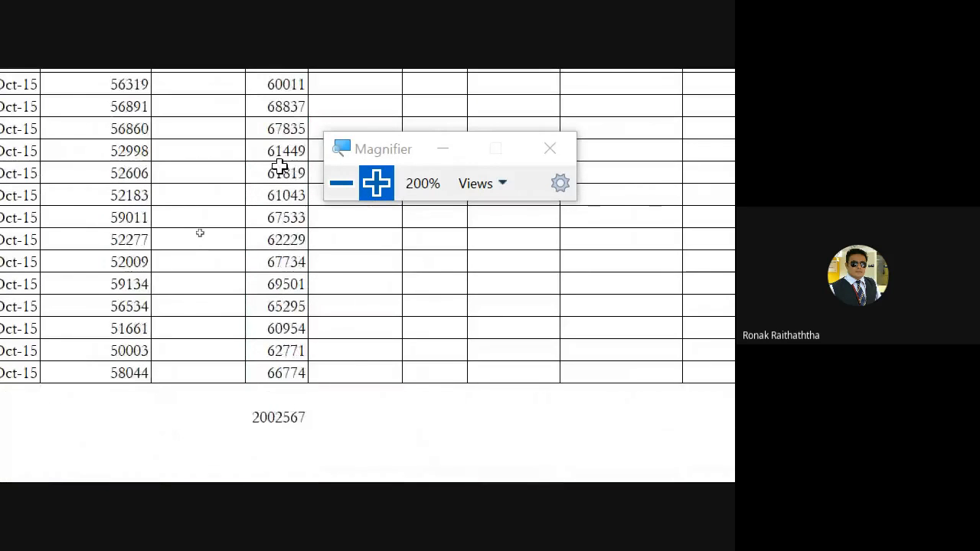
{"action": "left_click", "coordinate": [264, 282]}
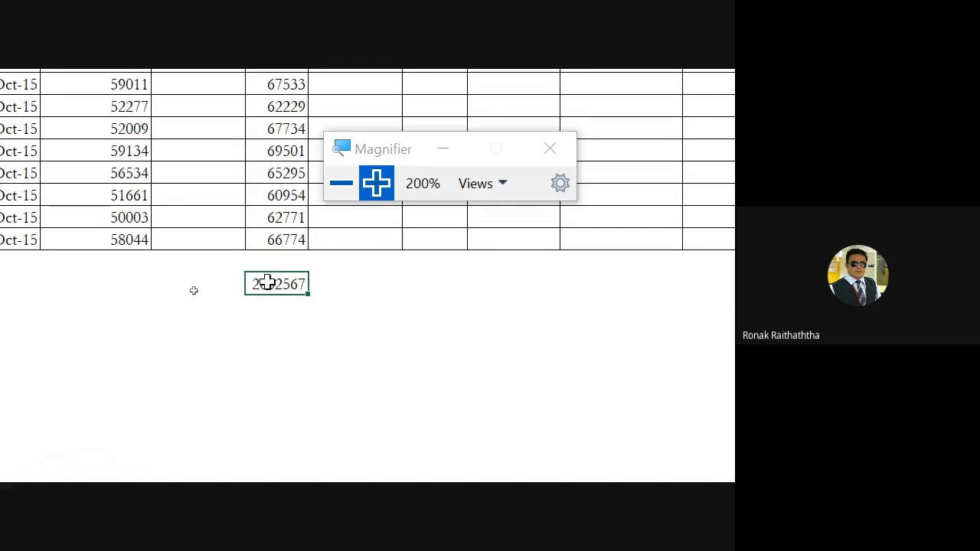
{"action": "key", "text": "Delete"}
{"action": "key", "text": "Left"}
{"action": "key", "text": "Left"}
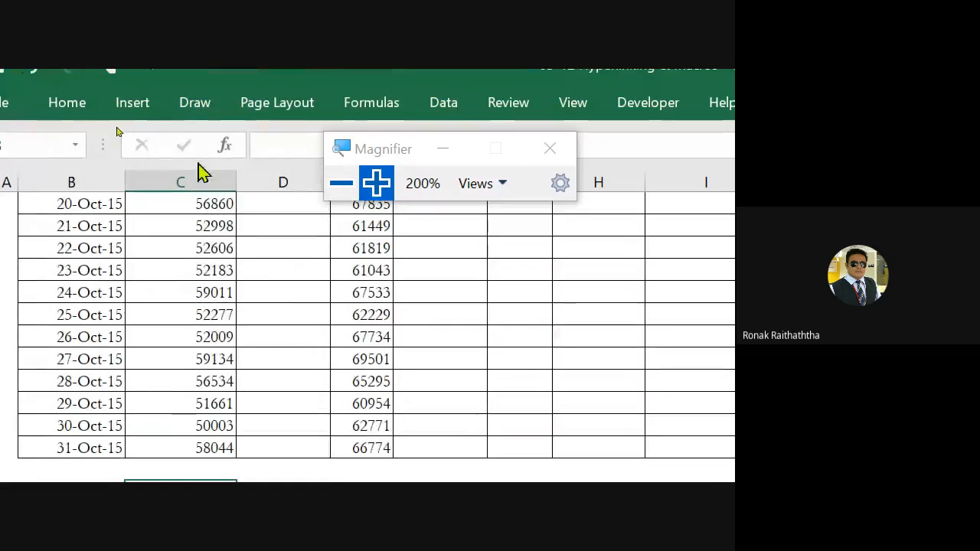
Select the Bangalore sales figures C6:C36, from 01-Oct-15 to 31-Oct-15
{"action": "scroll", "coordinate": [201, 172], "scroll_direction": "up", "scroll_amount": 3}
{"action": "scroll", "coordinate": [234, 228], "scroll_direction": "down", "scroll_amount": 3}
{"action": "scroll", "coordinate": [234, 228], "scroll_direction": "up", "scroll_amount": 7}
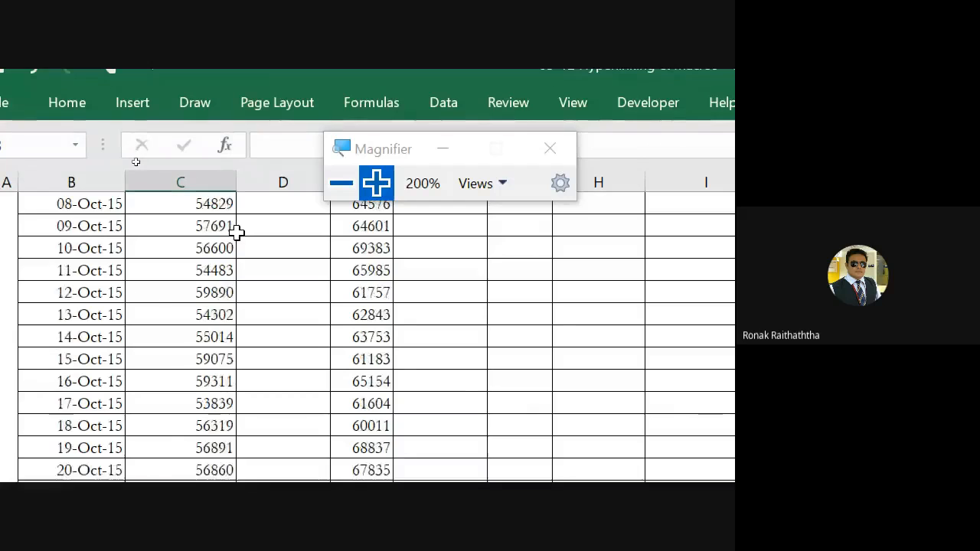
{"action": "left_click", "coordinate": [166, 360]}
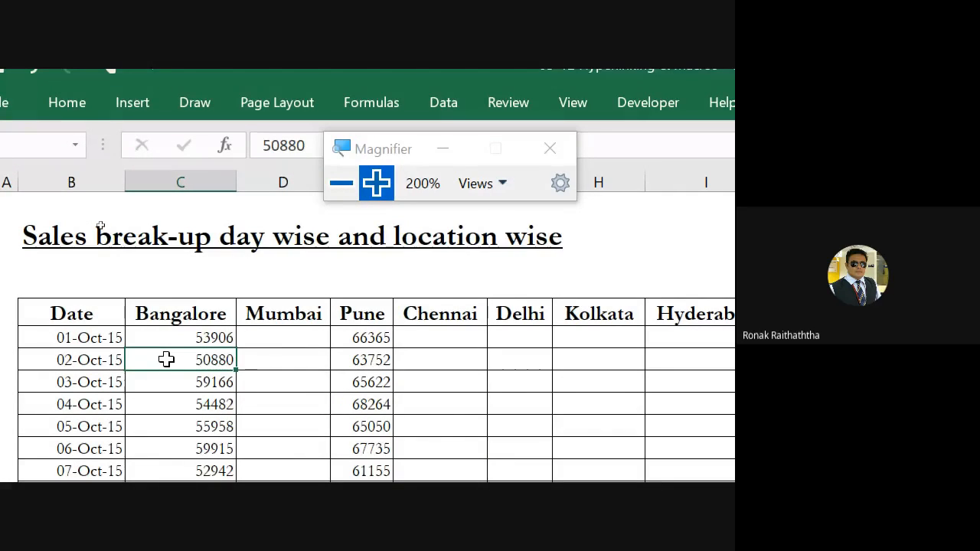
{"action": "left_click", "coordinate": [182, 339]}
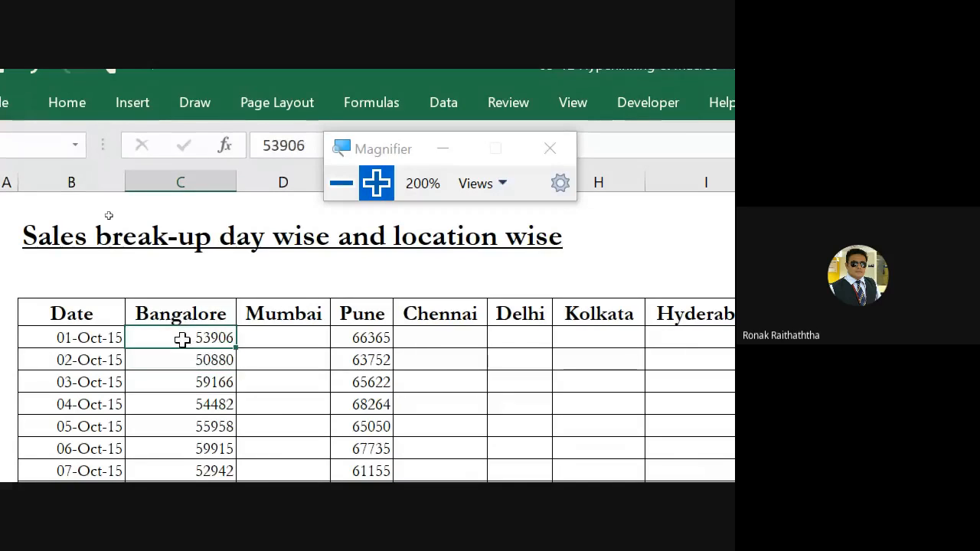
{"action": "left_click_drag", "start_coordinate": [182, 339], "coordinate": [175, 365]}
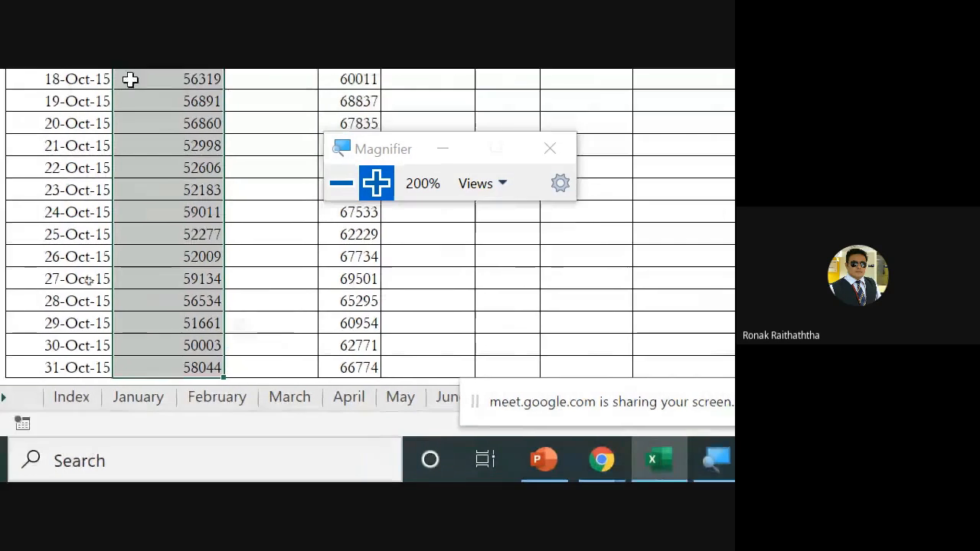
Start recording a new macro with the shortcut Ctrl+o, stored in This Workbook
{"action": "scroll", "coordinate": [136, 90], "scroll_direction": "up", "scroll_amount": 8}
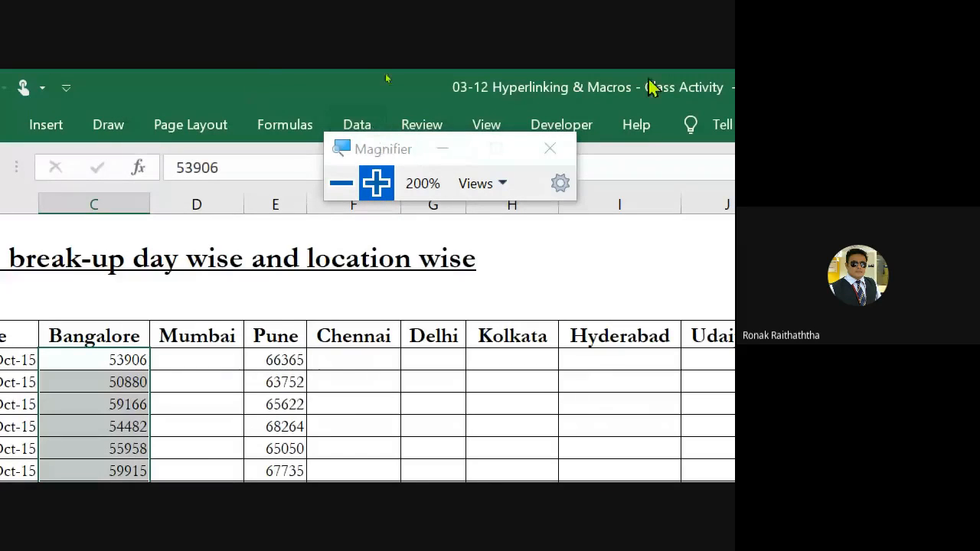
{"action": "left_click_drag", "start_coordinate": [375, 147], "coordinate": [649, 231]}
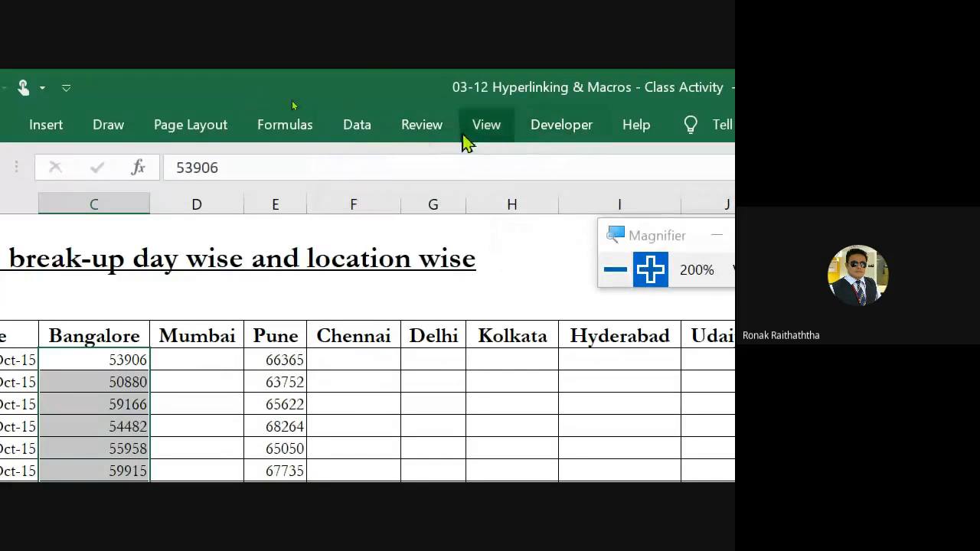
{"action": "left_click", "coordinate": [484, 125]}
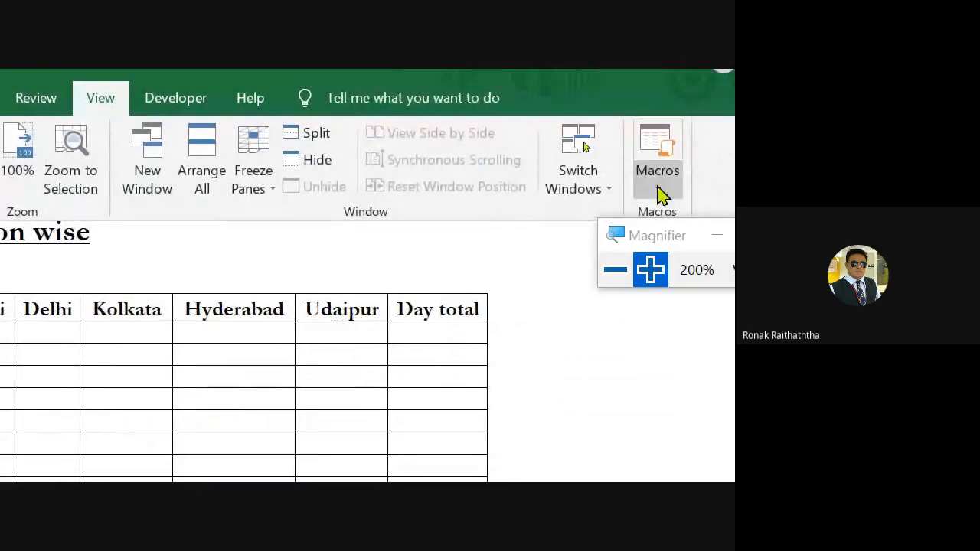
{"action": "left_click", "coordinate": [659, 192]}
{"action": "left_click_drag", "start_coordinate": [660, 239], "coordinate": [712, 389]}
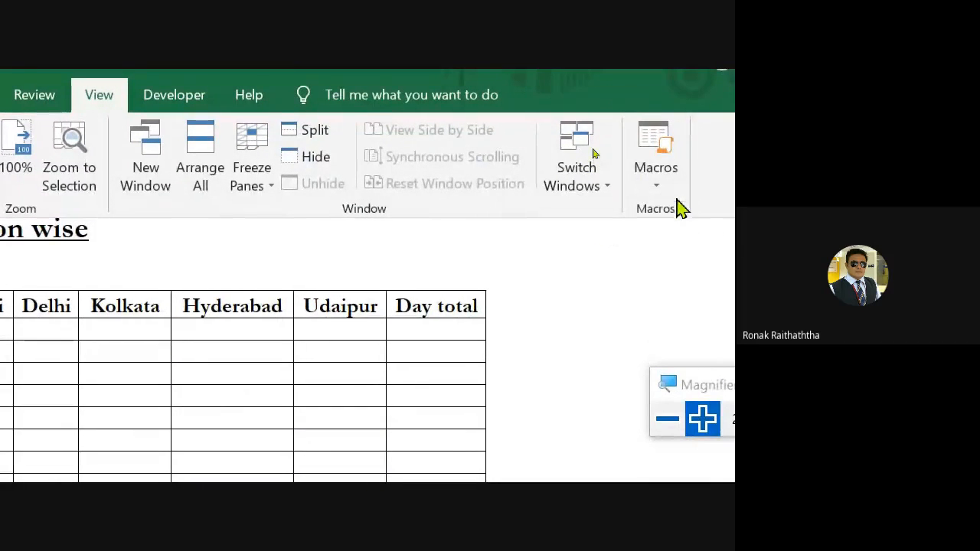
{"action": "left_click", "coordinate": [669, 191]}
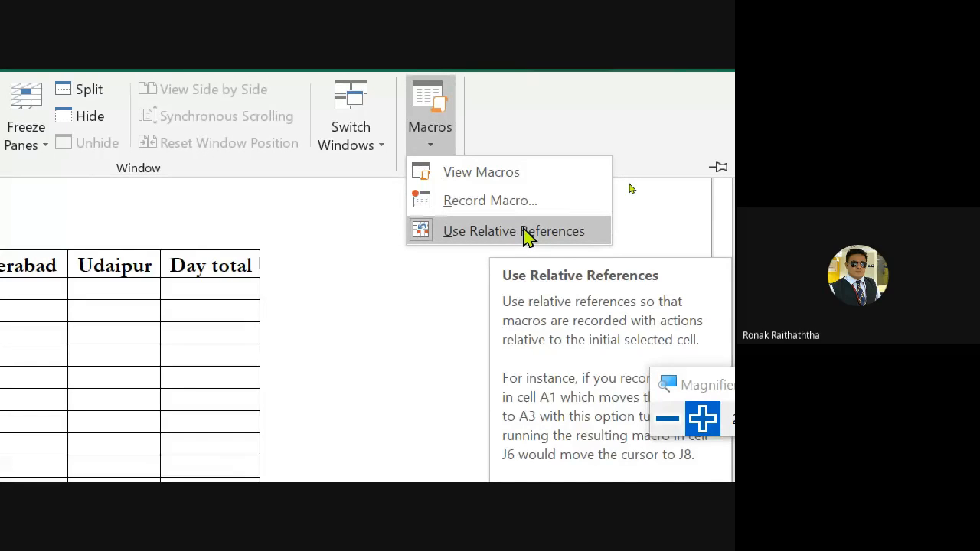
{"action": "left_click", "coordinate": [490, 200]}
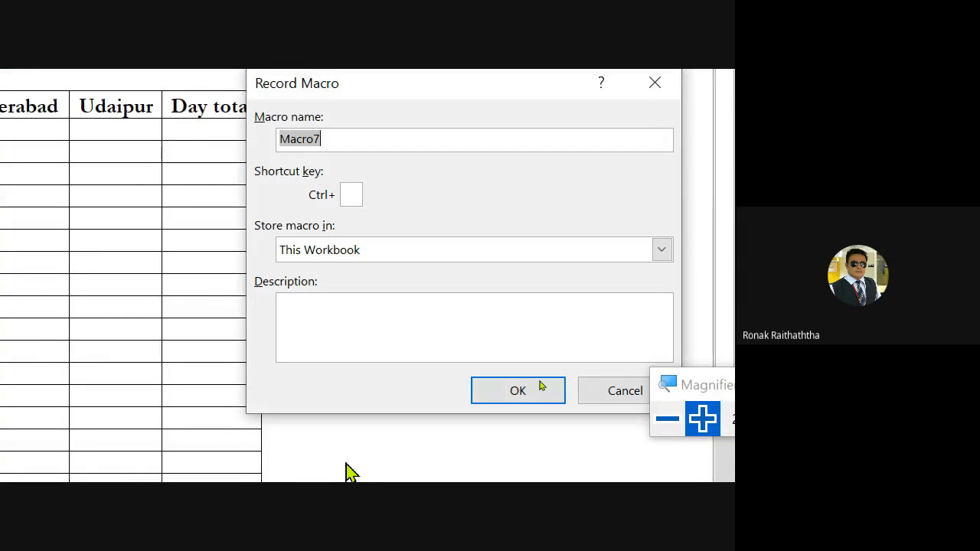
{"action": "left_click", "coordinate": [355, 192]}
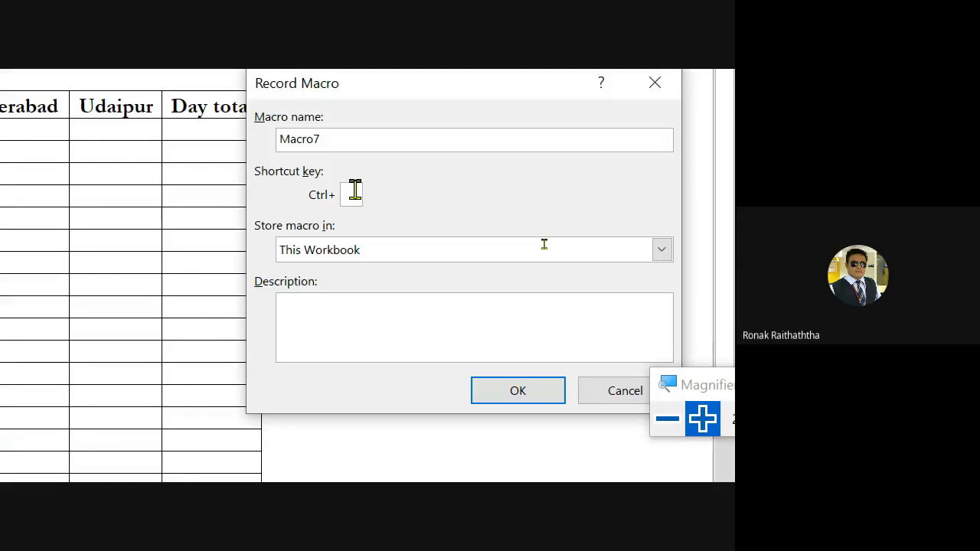
{"action": "type", "text": "q"}
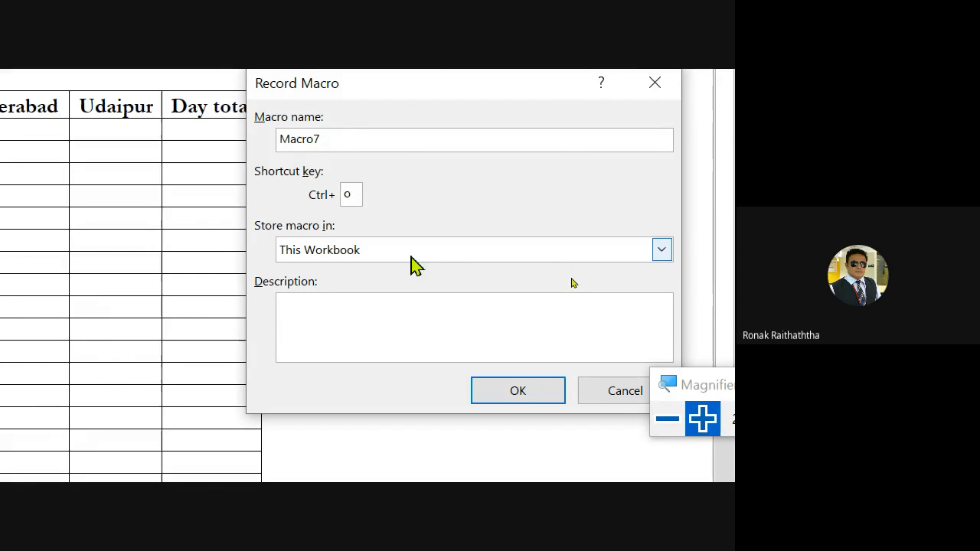
{"action": "left_click", "coordinate": [663, 250]}
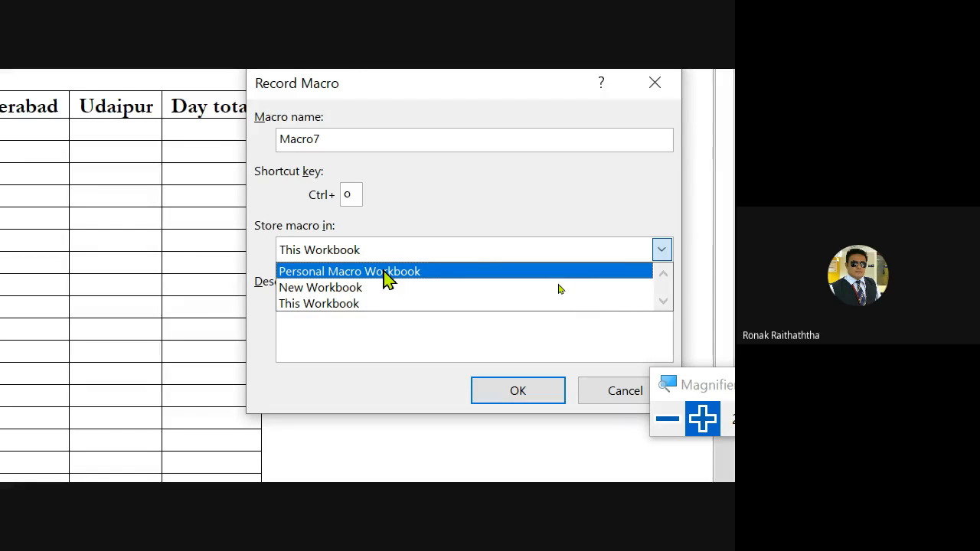
{"action": "left_click", "coordinate": [299, 303]}
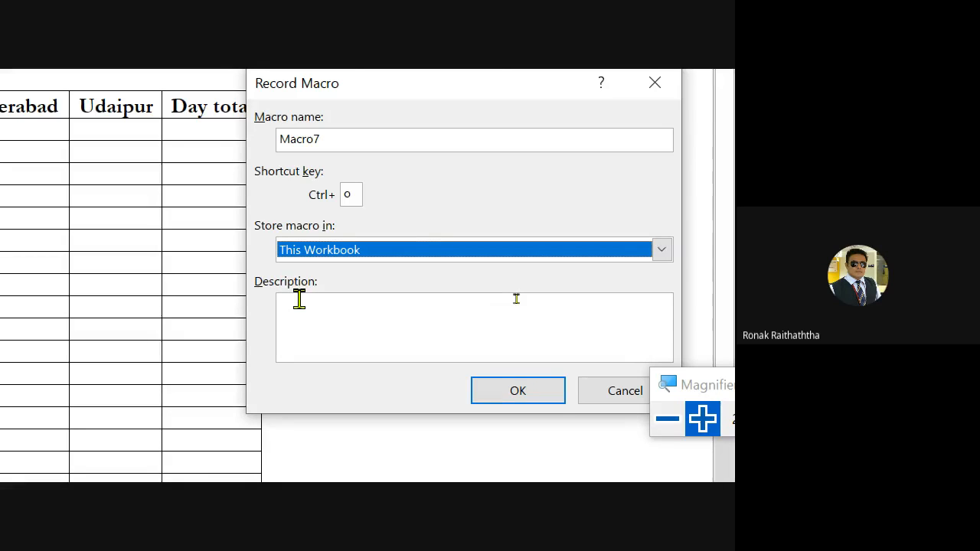
{"action": "left_click", "coordinate": [368, 342]}
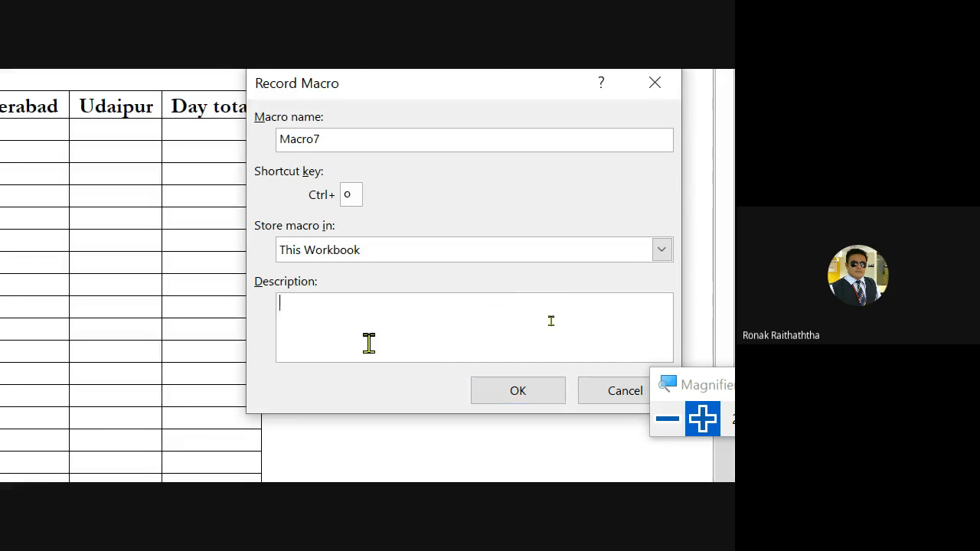
{"action": "left_click", "coordinate": [545, 395]}
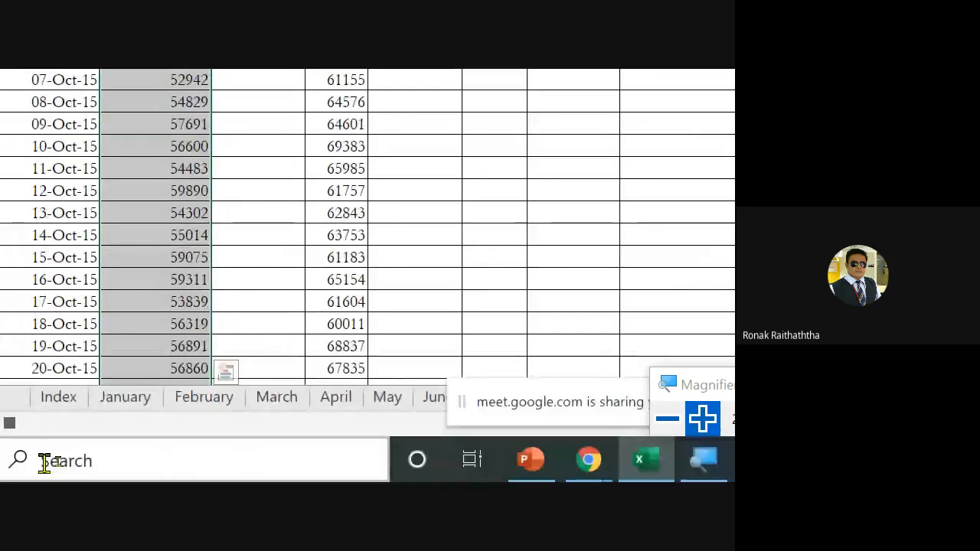
Total the Bangalore column in C38 with =SUM(C6:C36) and check the range the formula covers
{"action": "scroll", "coordinate": [136, 306], "scroll_direction": "down", "scroll_amount": 6}
{"action": "left_click", "coordinate": [153, 234]}
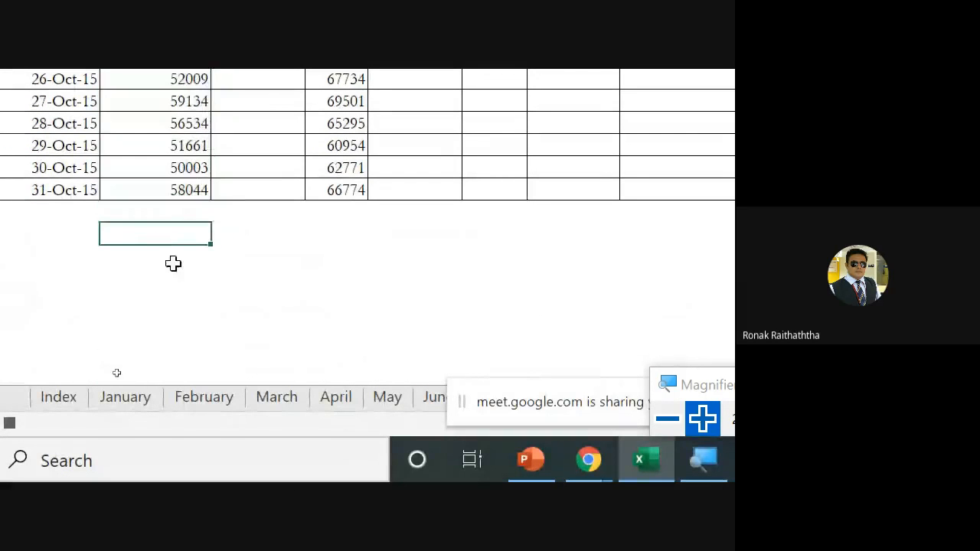
{"action": "type", "text": "="}
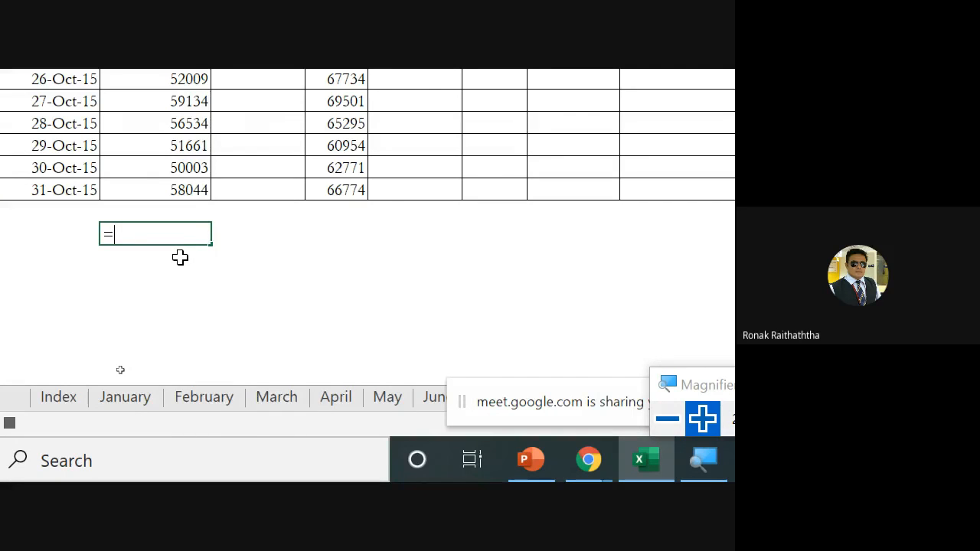
{"action": "type", "text": "sum("}
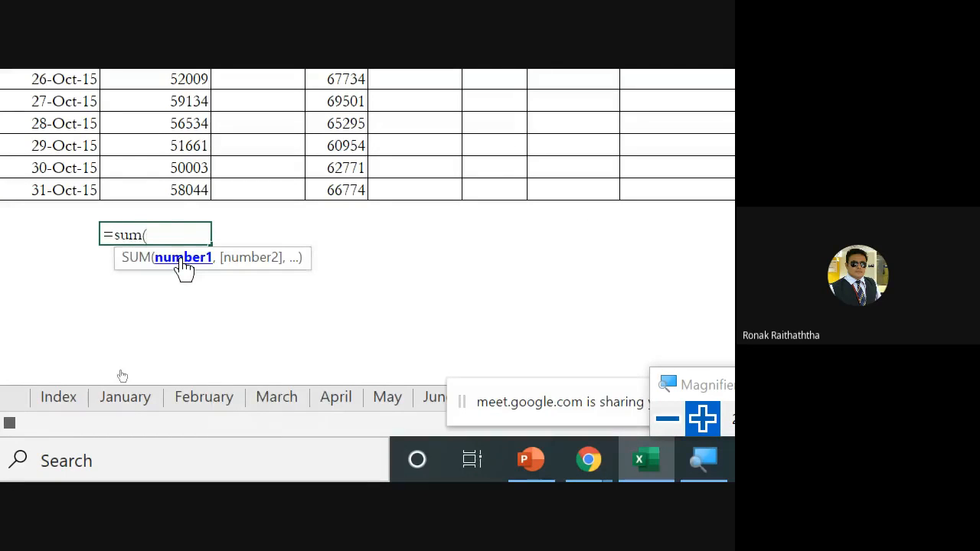
{"action": "key", "text": "Up"}
{"action": "key", "text": "ctrl+shift+Up"}
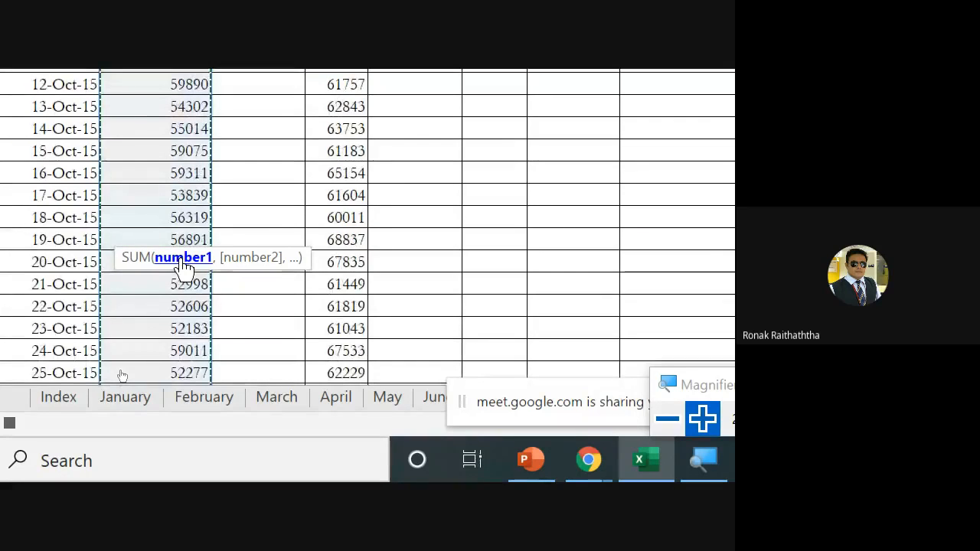
{"action": "scroll", "coordinate": [184, 107], "scroll_direction": "up", "scroll_amount": 2}
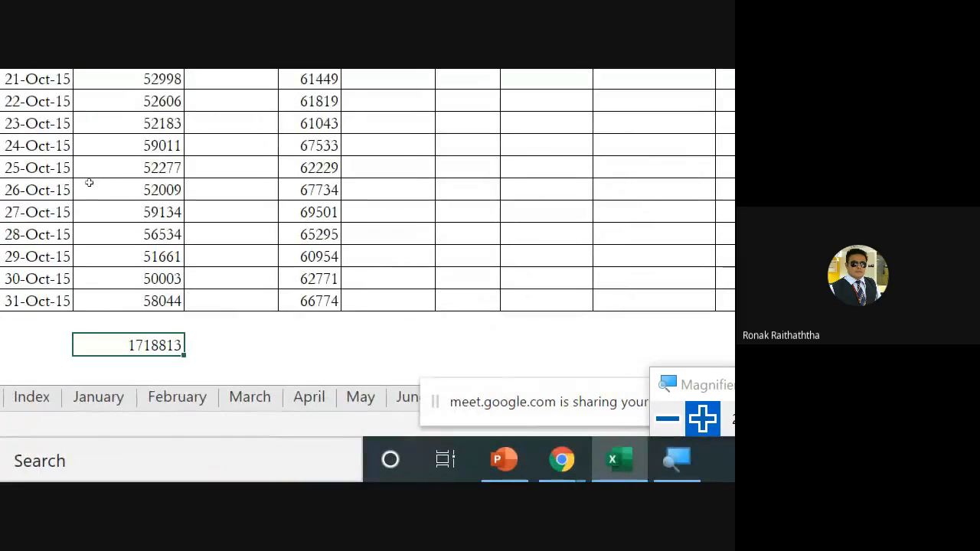
{"action": "key", "text": "F2"}
{"action": "key", "text": "Escape"}
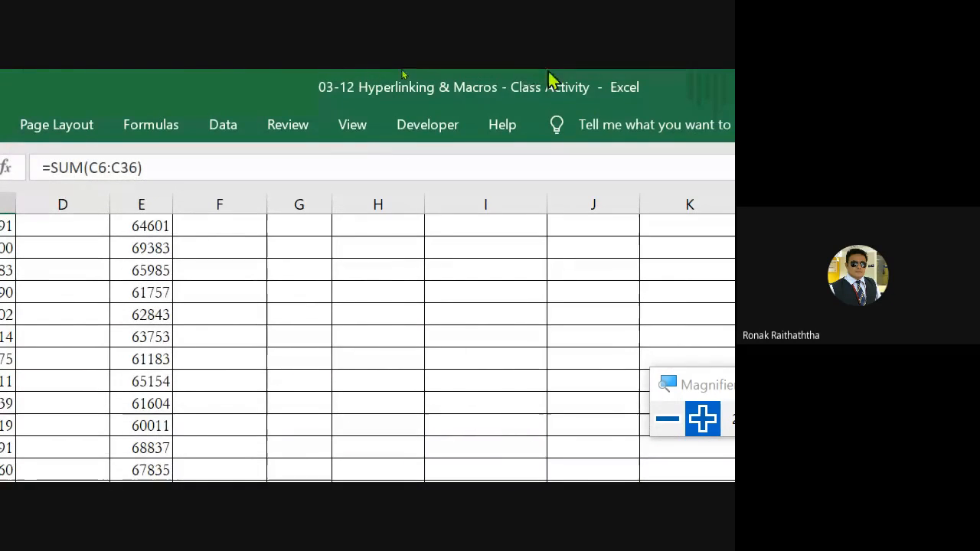
Stop recording the macro that totals the Bangalore column
{"action": "left_click", "coordinate": [339, 130]}
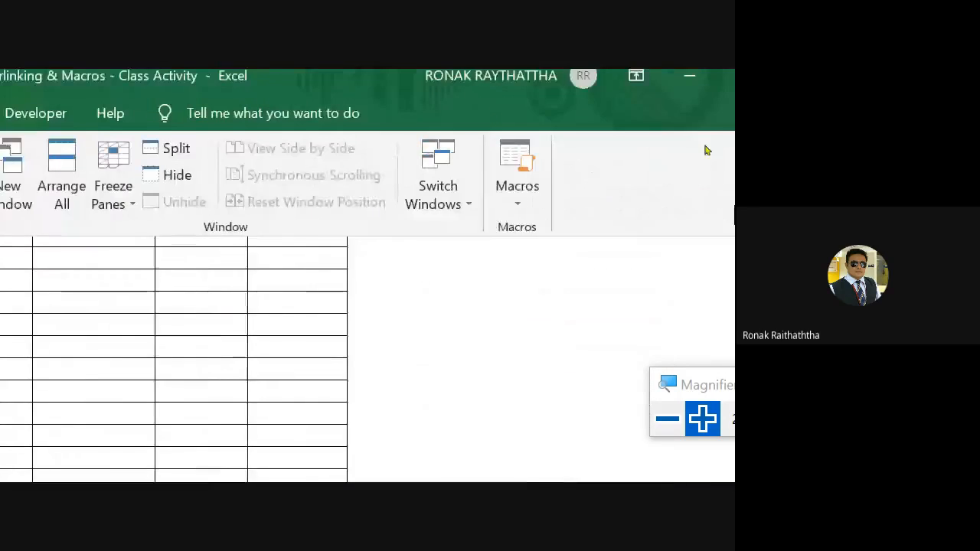
{"action": "left_click", "coordinate": [480, 208]}
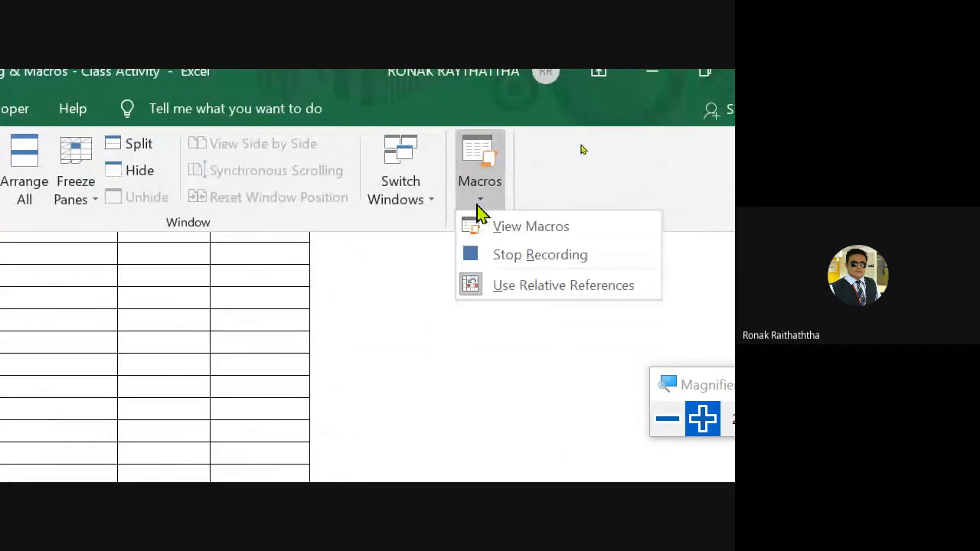
{"action": "left_click", "coordinate": [518, 257]}
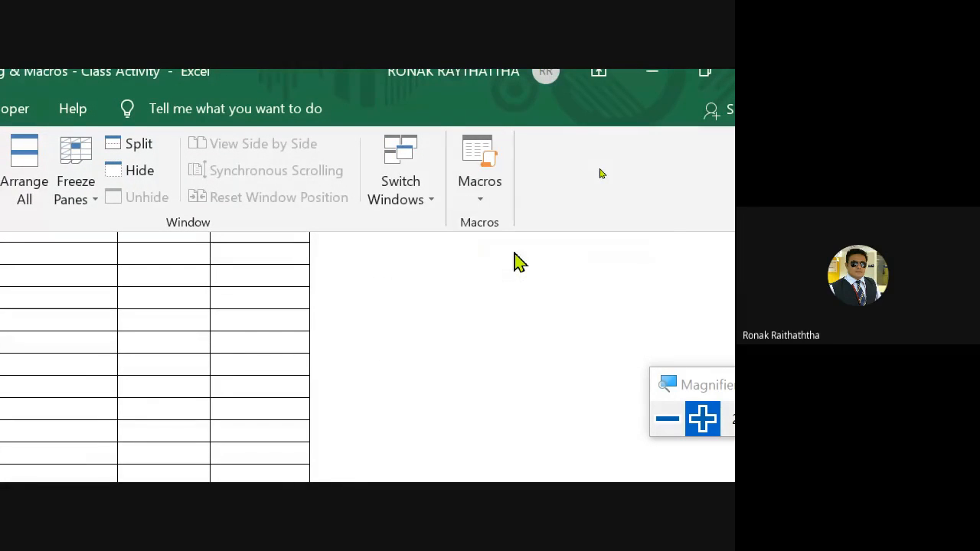
{"action": "left_click", "coordinate": [483, 196]}
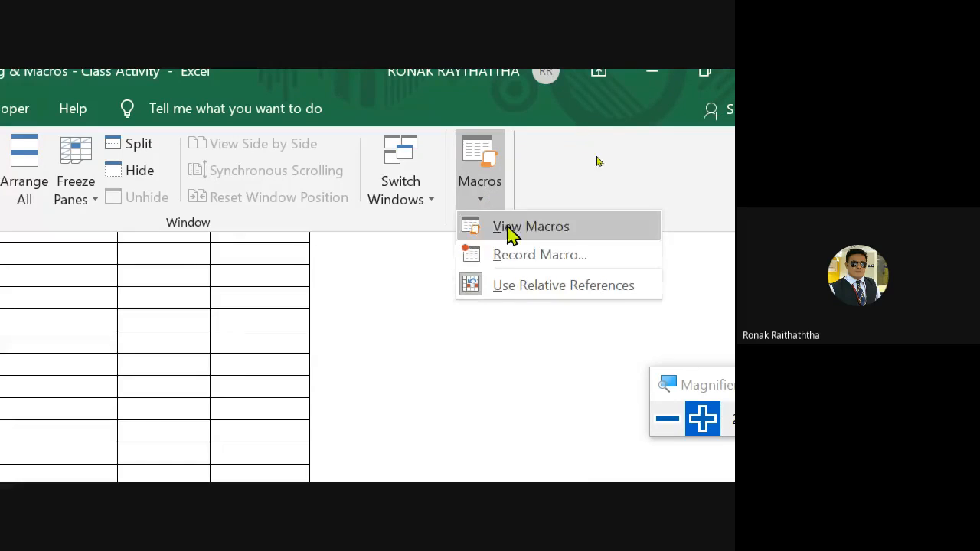
{"action": "left_click", "coordinate": [358, 286]}
{"action": "left_click", "coordinate": [357, 287]}
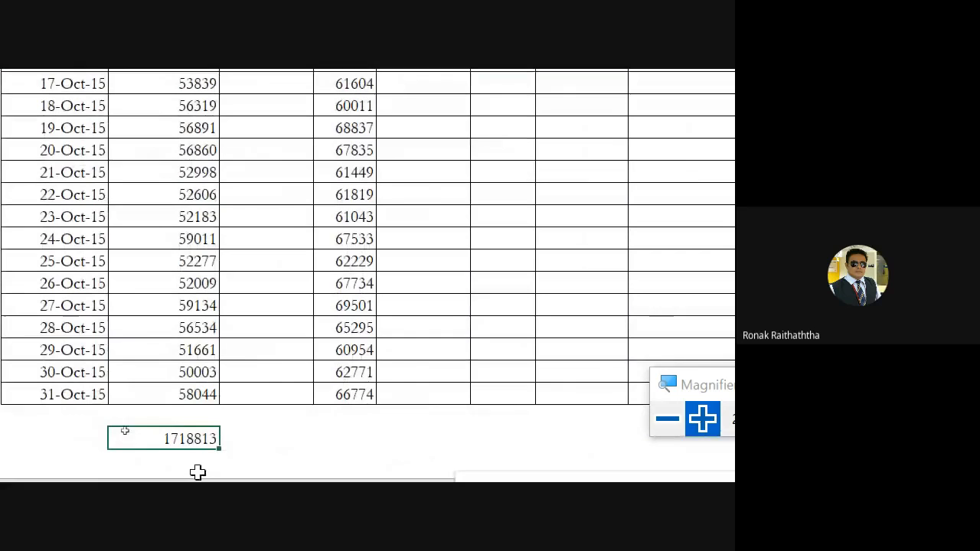
Try the recorded total macro from E38 below the Pune column and return to the Pune figures
{"action": "left_click", "coordinate": [345, 433]}
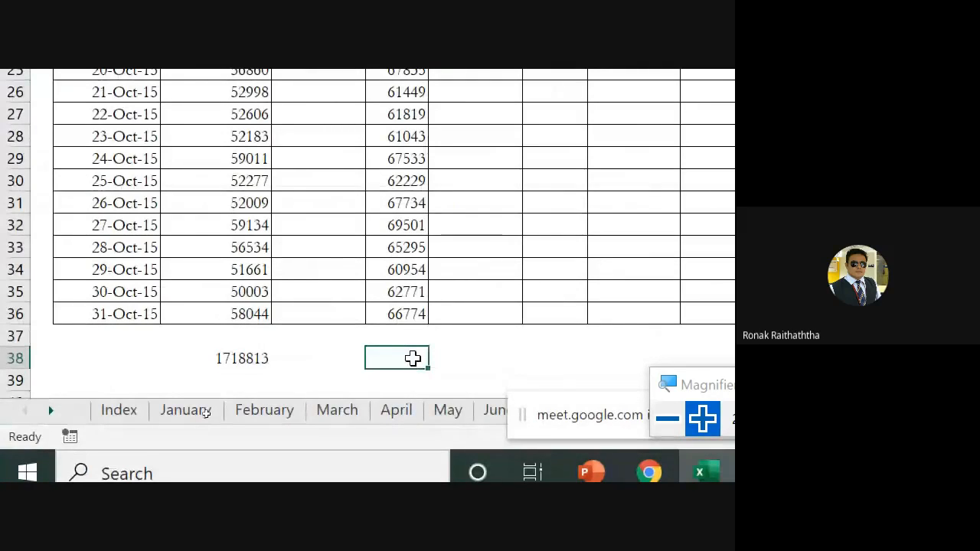
{"action": "key", "text": "ctrl+Down"}
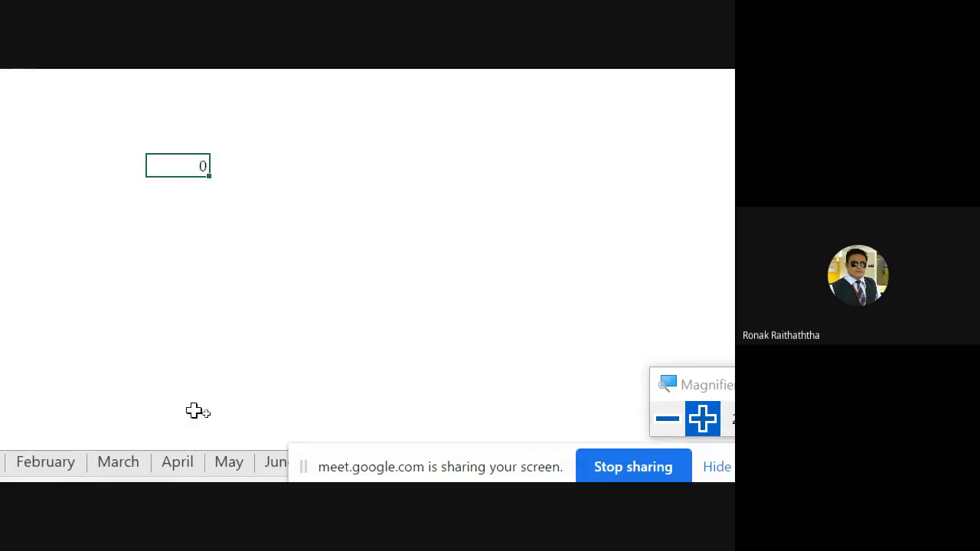
{"action": "key", "text": "ctrl+Up"}
{"action": "key", "text": "Up"}
{"action": "key", "text": "Up"}
{"action": "key", "text": "Up"}
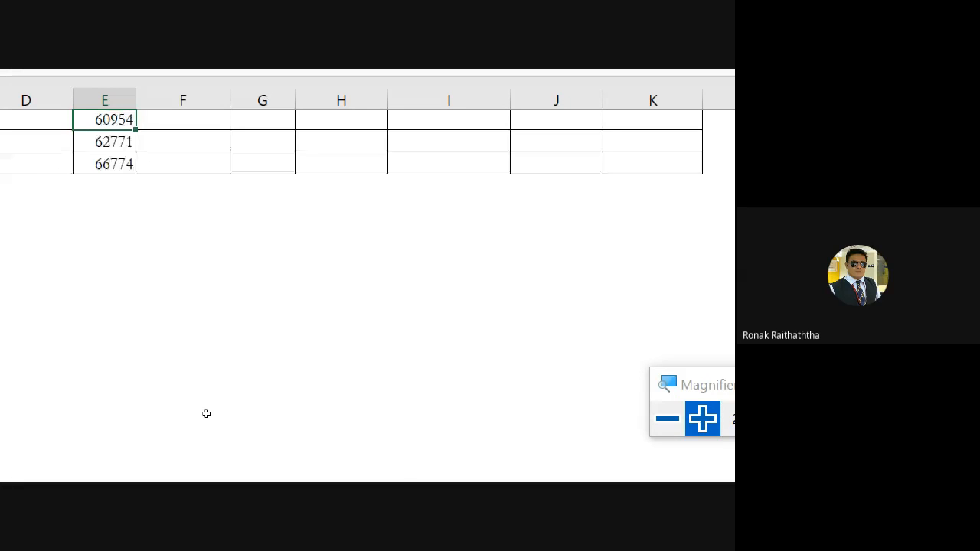
Examine the range used by the Bangalore total formula in C38
{"action": "key", "text": "Down"}
{"action": "key", "text": "Left"}
{"action": "key", "text": "Left"}
{"action": "key", "text": "Left"}
{"action": "key", "text": "Left"}
{"action": "key", "text": "Down"}
{"action": "key", "text": "Down"}
{"action": "key", "text": "Down"}
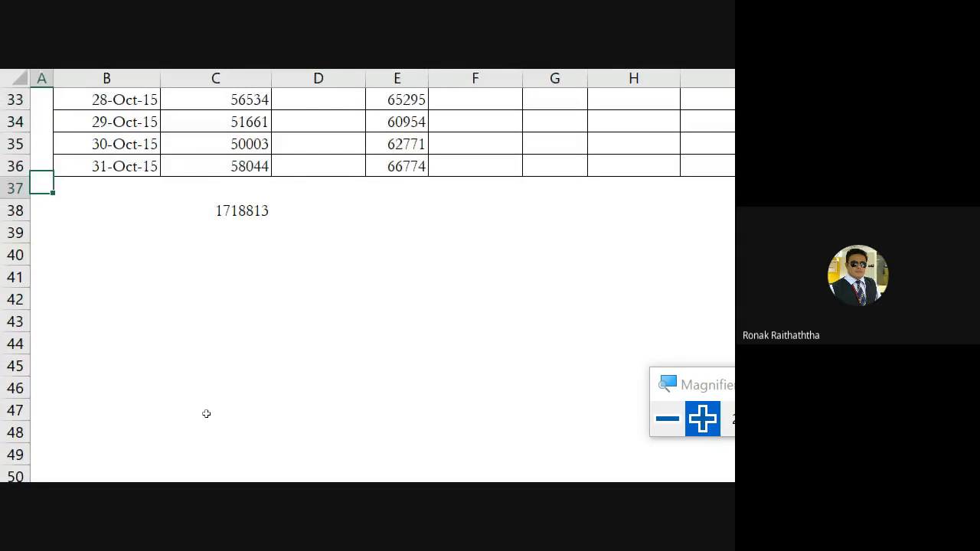
{"action": "key", "text": "Down"}
{"action": "key", "text": "Right"}
{"action": "key", "text": "Right"}
{"action": "key", "text": "F2"}
{"action": "key", "text": "Escape"}
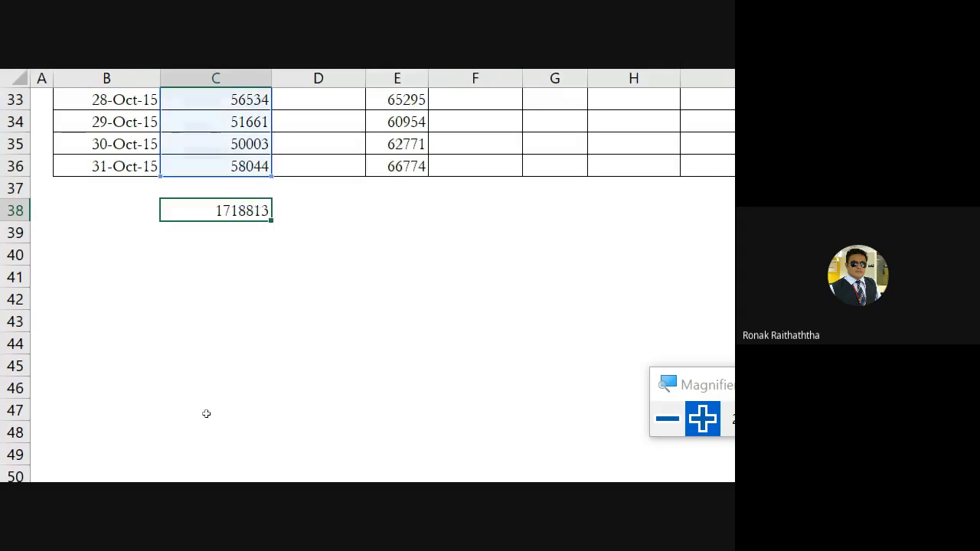
Select E38 below the Pune column and toggle Use Relative References for macro recording
{"action": "key", "text": "Right"}
{"action": "key", "text": "Right"}
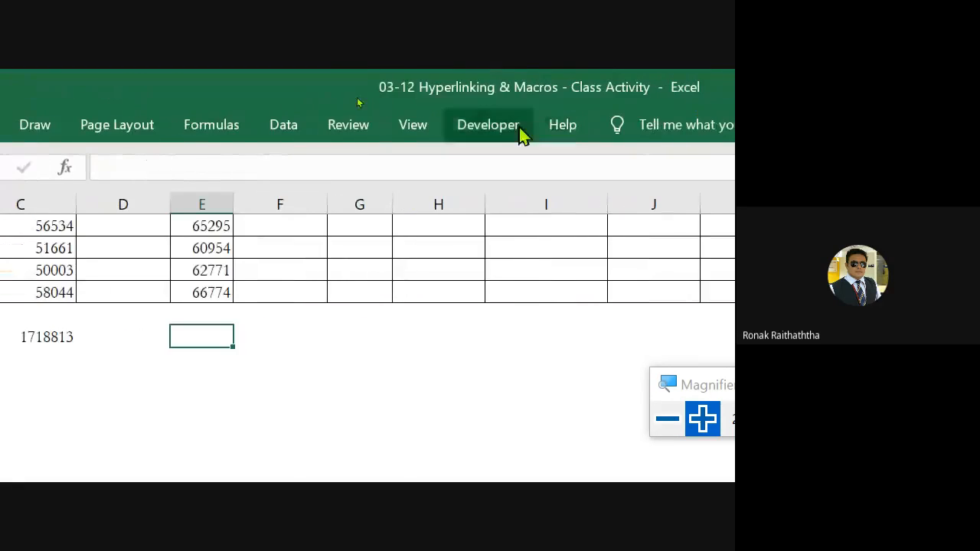
{"action": "left_click", "coordinate": [417, 131]}
{"action": "left_click", "coordinate": [645, 181]}
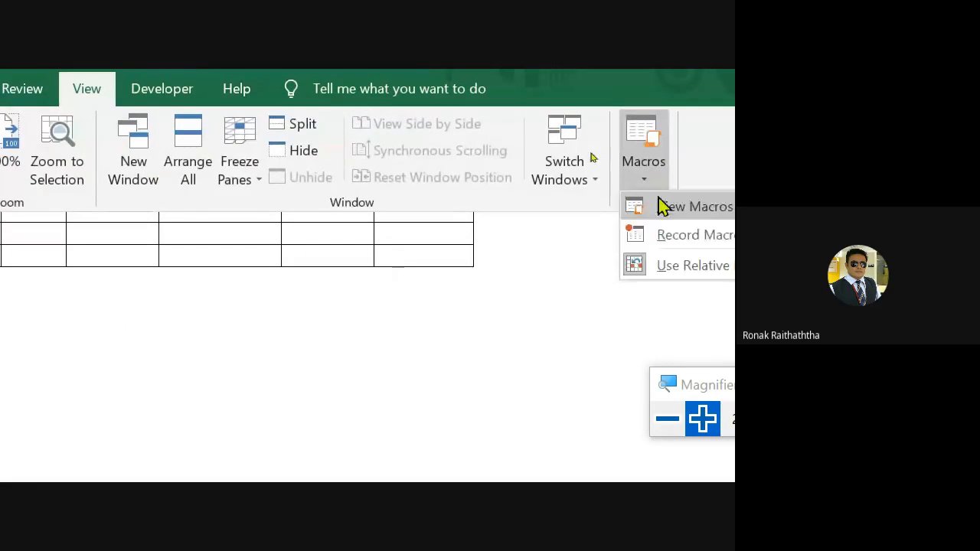
{"action": "left_click", "coordinate": [699, 267]}
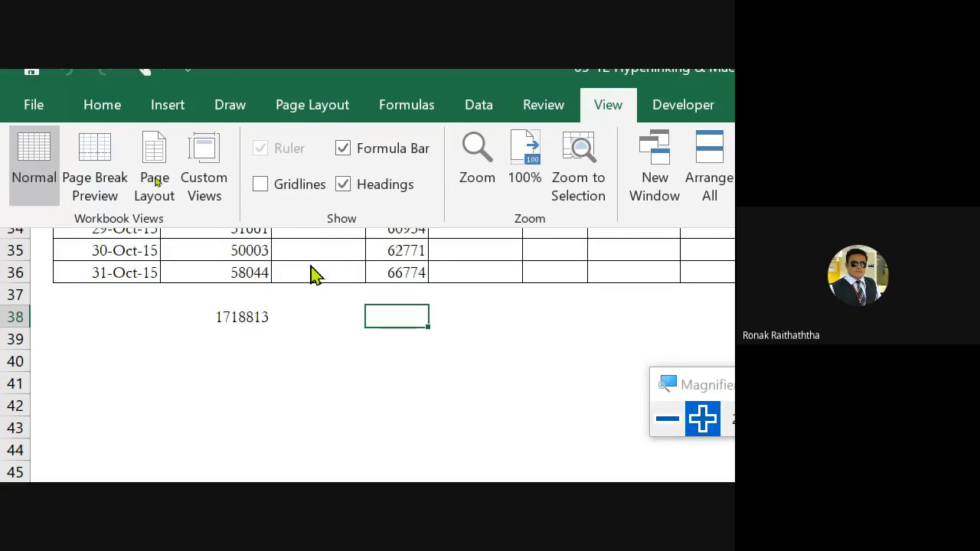
Run the total macro again from E38, inspect the formula it enters, and reselect E38
{"action": "key", "text": "ctrl+q"}
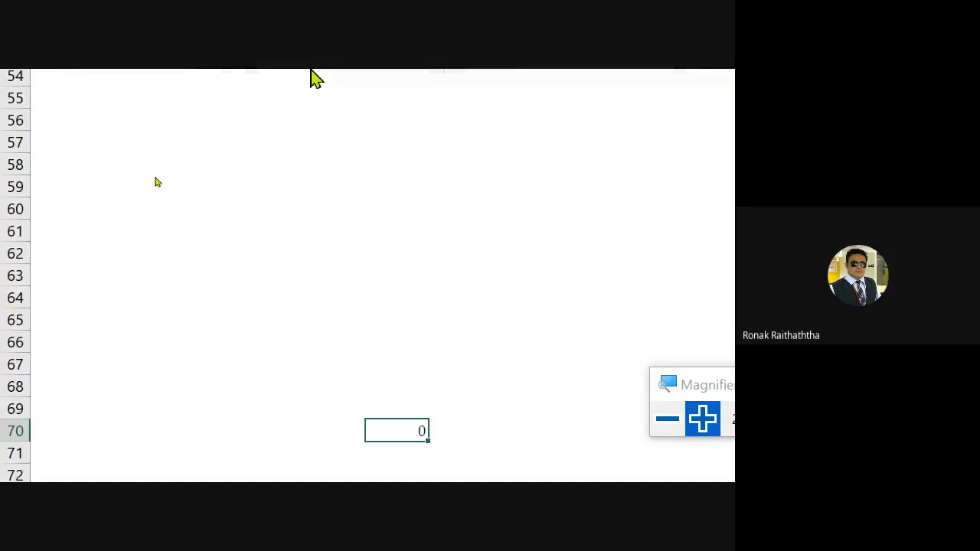
{"action": "key", "text": "F2"}
{"action": "key", "text": "Return"}
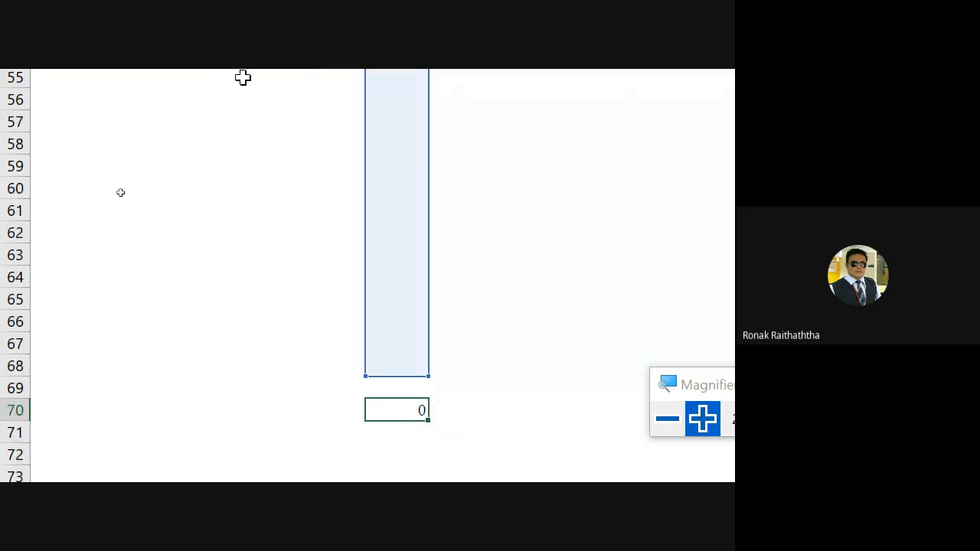
{"action": "scroll", "coordinate": [253, 107], "scroll_direction": "up", "scroll_amount": 11}
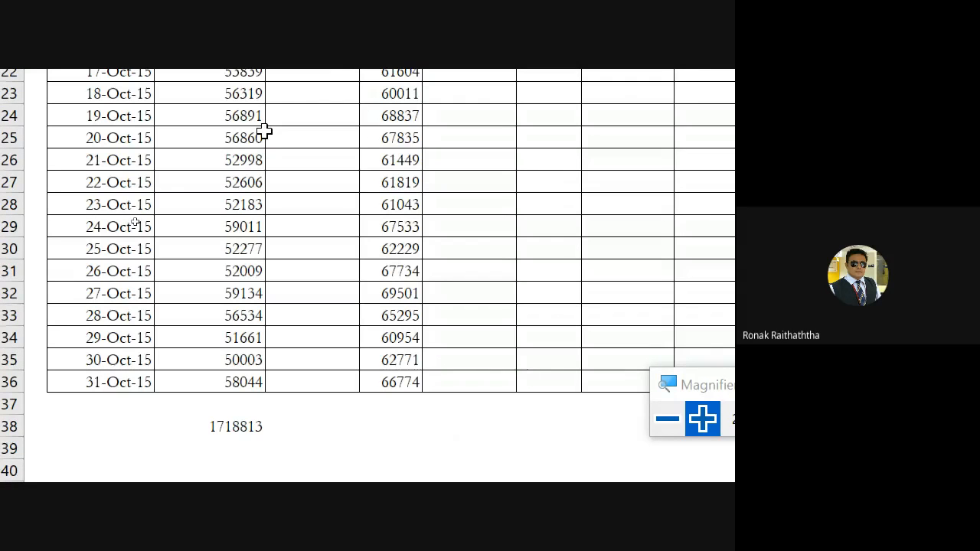
{"action": "left_click", "coordinate": [390, 426]}
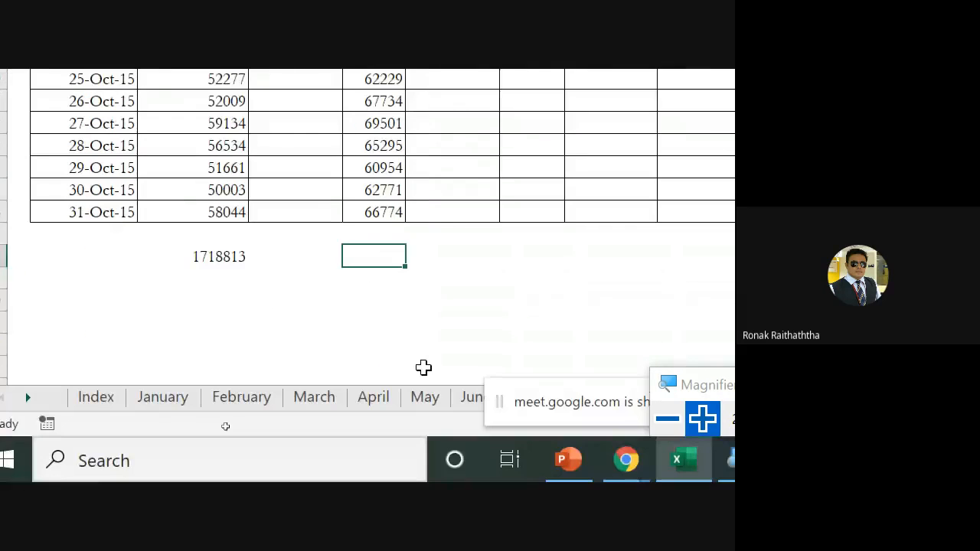
Run Macro7 from E38 below the Pune column, with macros listed from all open workbooks
{"action": "scroll", "coordinate": [390, 267], "scroll_direction": "up", "scroll_amount": 2}
{"action": "scroll", "coordinate": [392, 291], "scroll_direction": "down", "scroll_amount": 1}
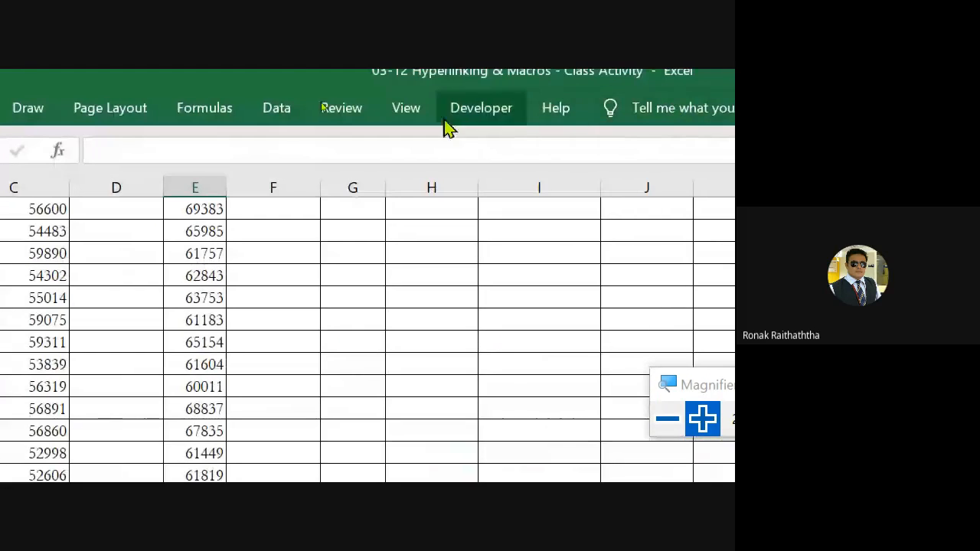
{"action": "left_click", "coordinate": [666, 418]}
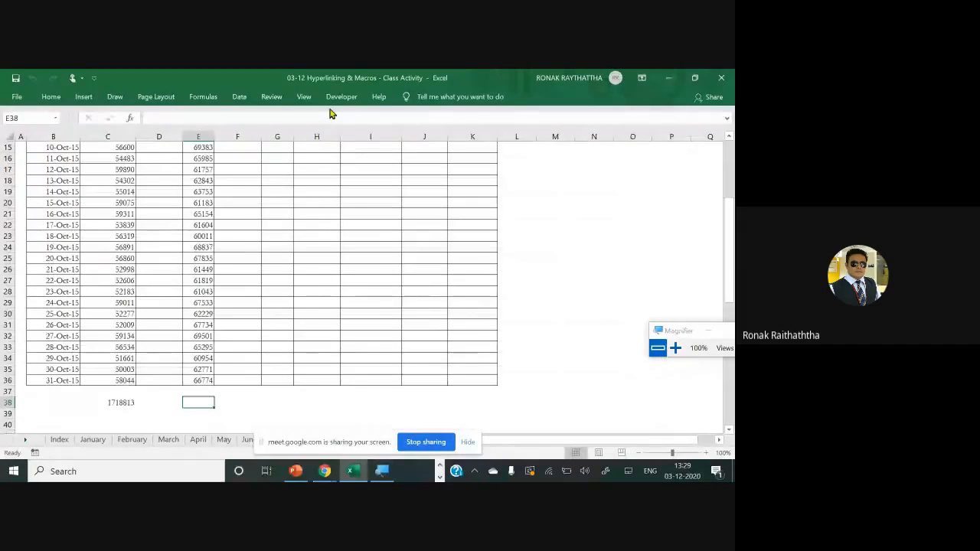
{"action": "left_click", "coordinate": [303, 97]}
{"action": "left_click", "coordinate": [580, 145]}
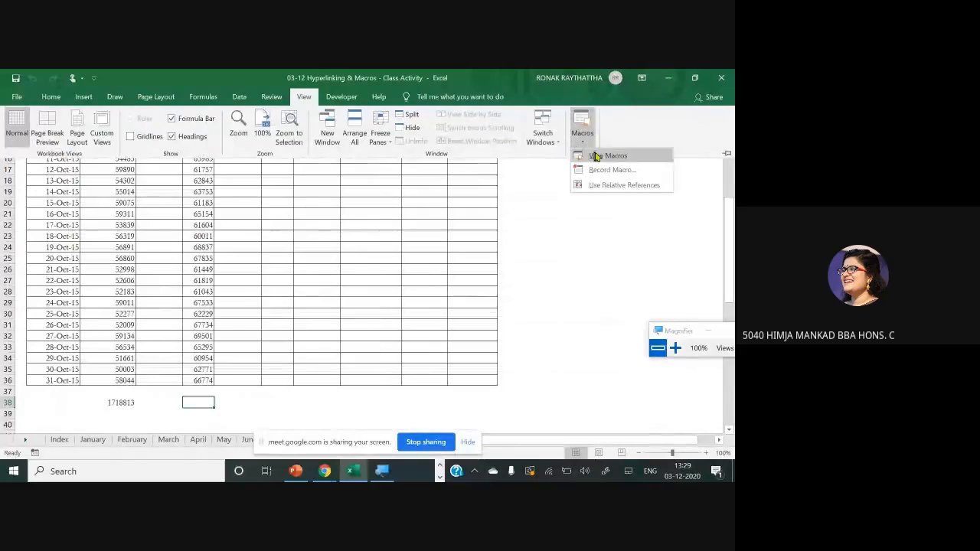
{"action": "left_click", "coordinate": [596, 157]}
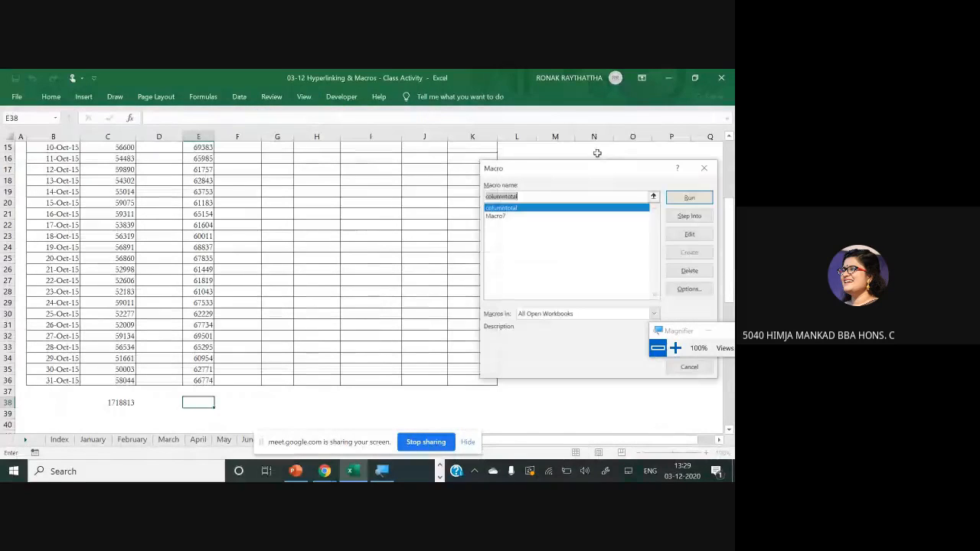
{"action": "left_click", "coordinate": [505, 216]}
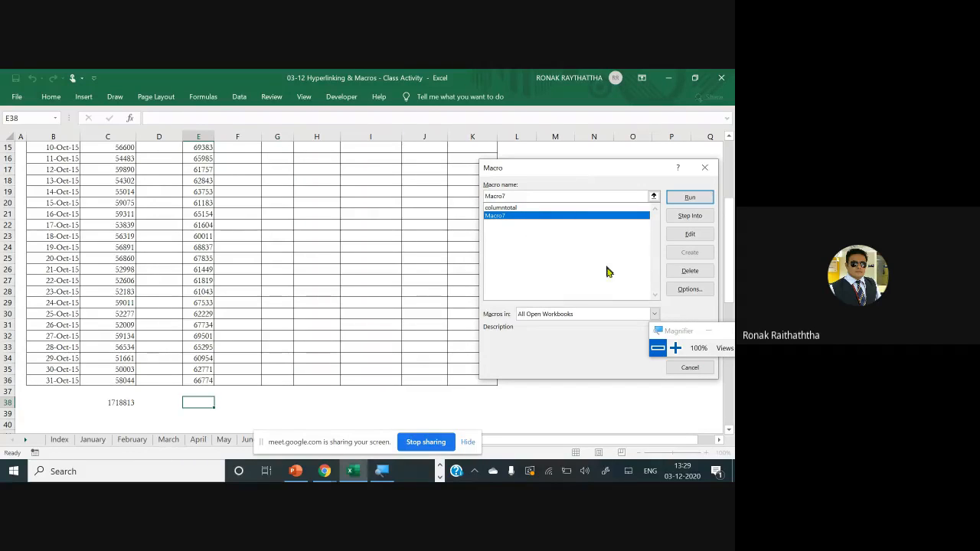
{"action": "left_click", "coordinate": [653, 315]}
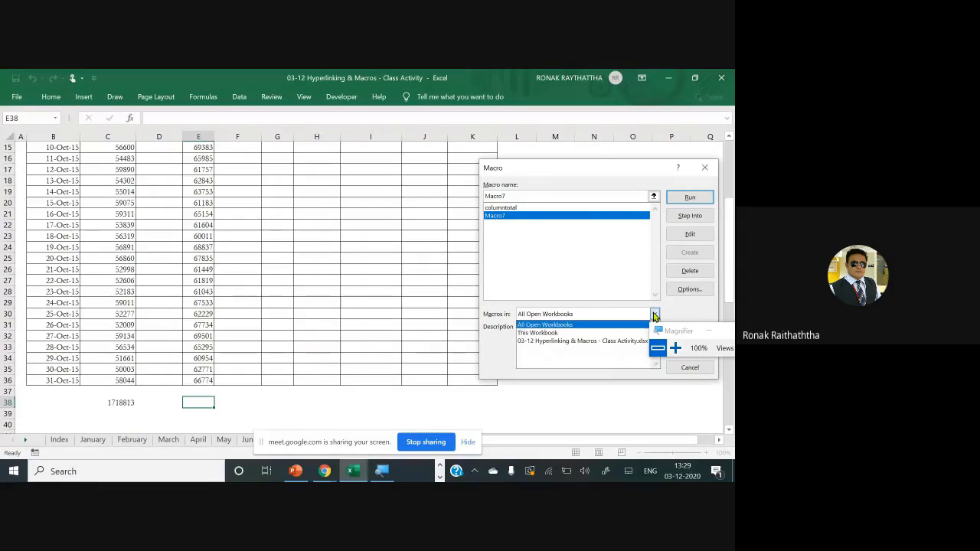
{"action": "left_click", "coordinate": [567, 327]}
{"action": "left_click", "coordinate": [689, 196]}
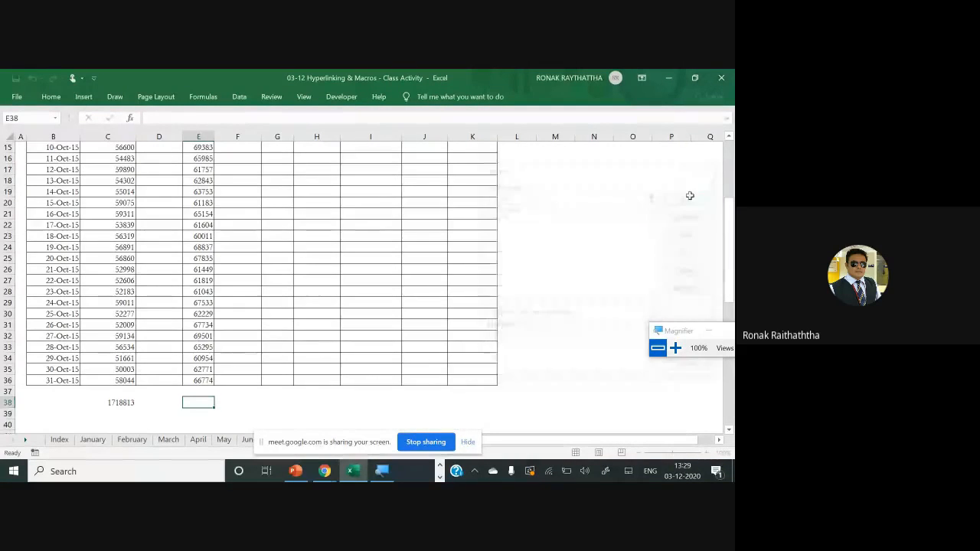
{"action": "scroll", "coordinate": [337, 243], "scroll_direction": "up", "scroll_amount": 8}
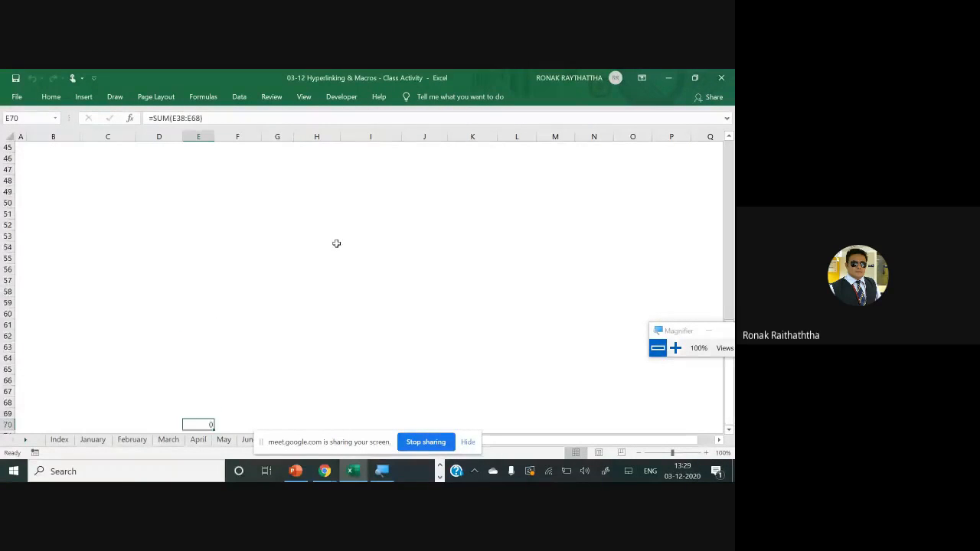
Reselect E38 below the Pune column and turn on Use Relative References for macro recording
{"action": "left_click", "coordinate": [199, 202]}
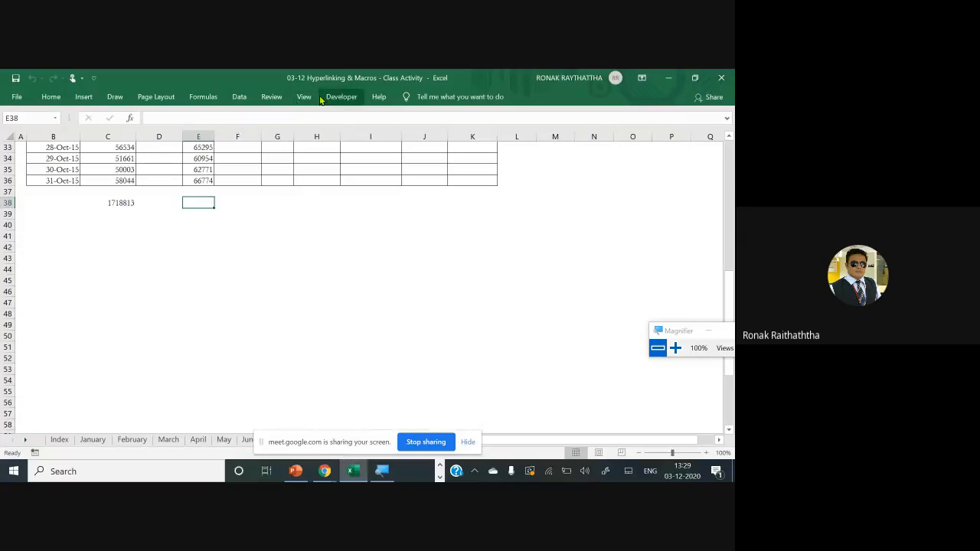
{"action": "left_click", "coordinate": [310, 97]}
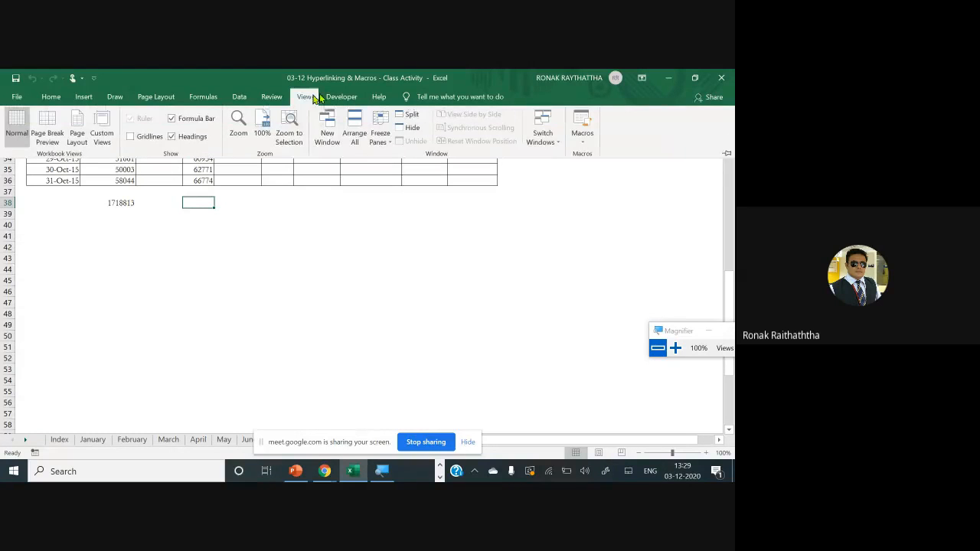
{"action": "left_click", "coordinate": [580, 142]}
{"action": "left_click", "coordinate": [617, 185]}
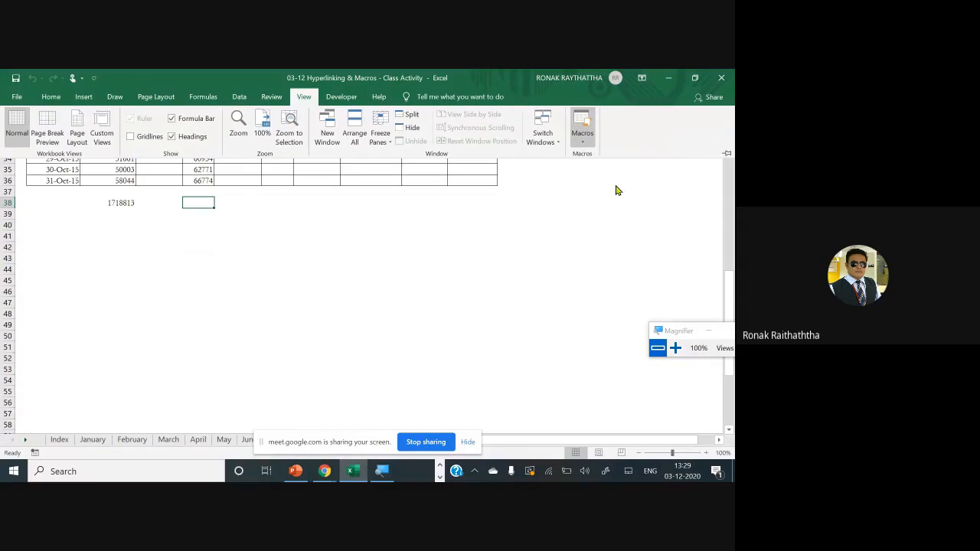
Run Macro7 once more from E38 and compare where its formula lands with the Pune figures
{"action": "scroll", "coordinate": [198, 214], "scroll_direction": "up", "scroll_amount": 4}
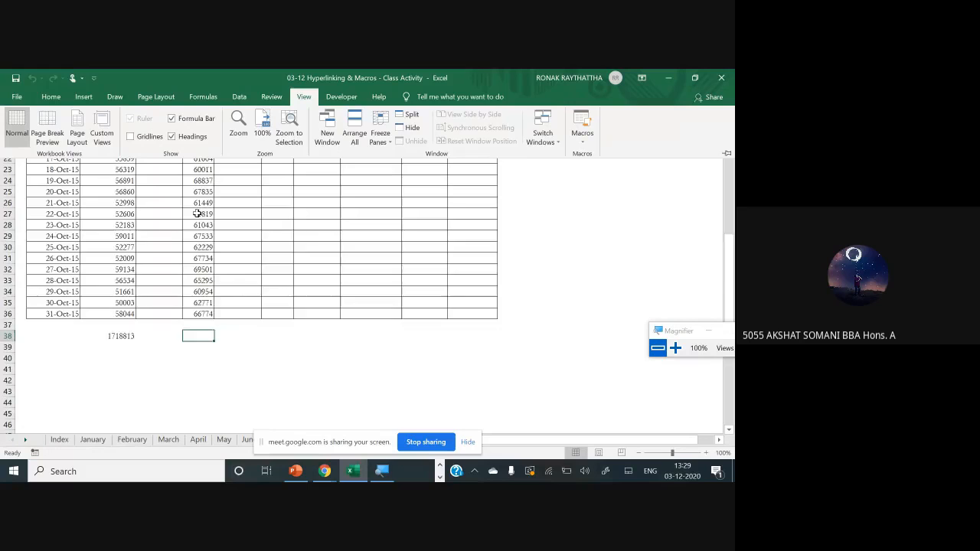
{"action": "left_click", "coordinate": [198, 337]}
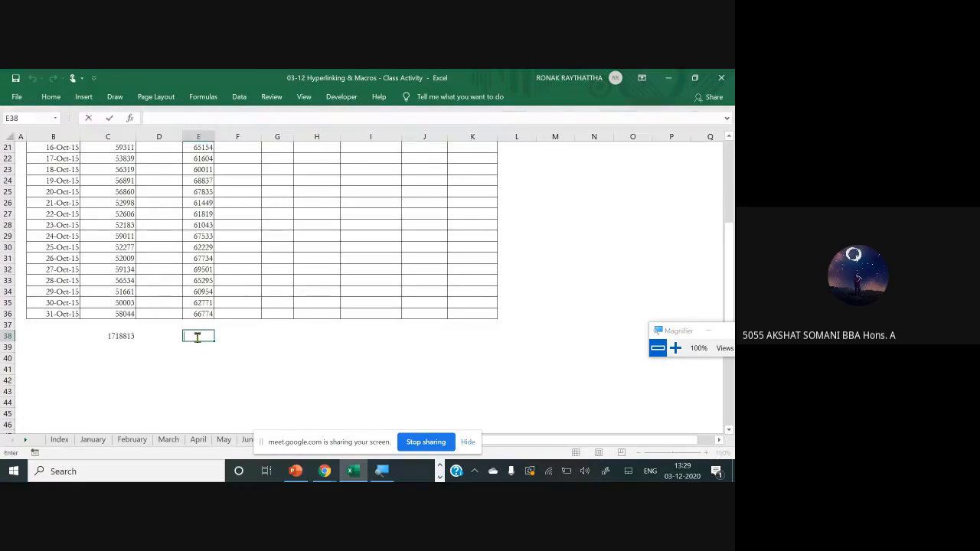
{"action": "left_click", "coordinate": [309, 97]}
{"action": "left_click", "coordinate": [574, 139]}
{"action": "left_click", "coordinate": [595, 155]}
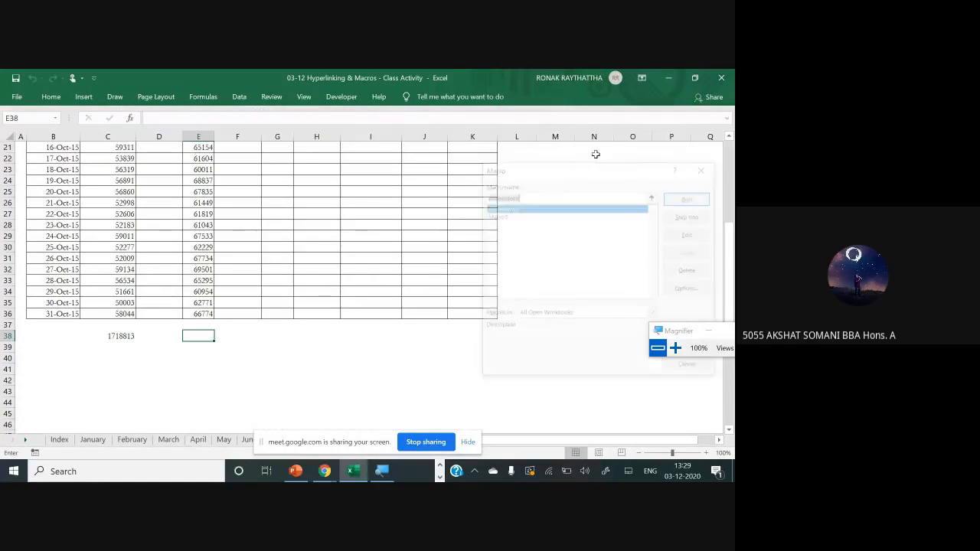
{"action": "left_click", "coordinate": [509, 216]}
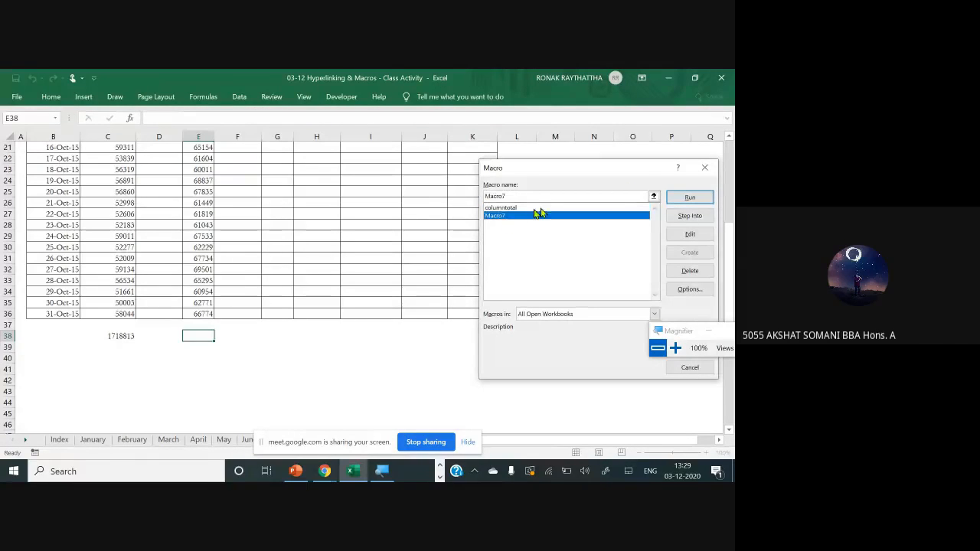
{"action": "left_click", "coordinate": [687, 198]}
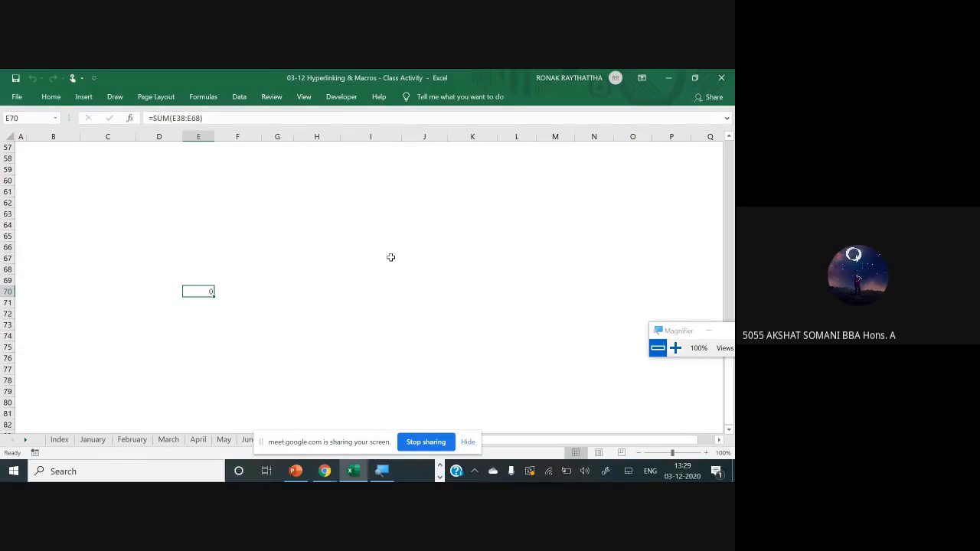
{"action": "scroll", "coordinate": [391, 257], "scroll_direction": "up", "scroll_amount": 9}
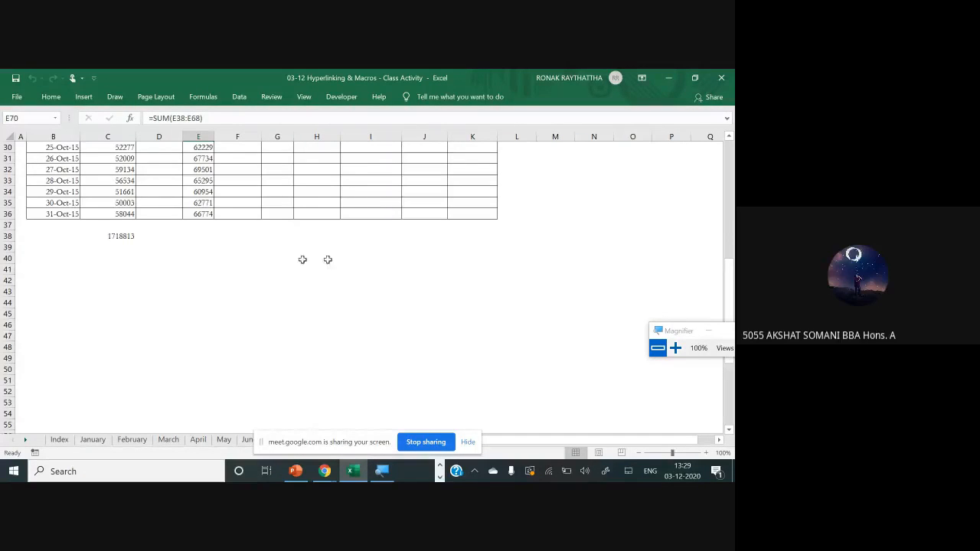
{"action": "scroll", "coordinate": [291, 256], "scroll_direction": "down", "scroll_amount": 1}
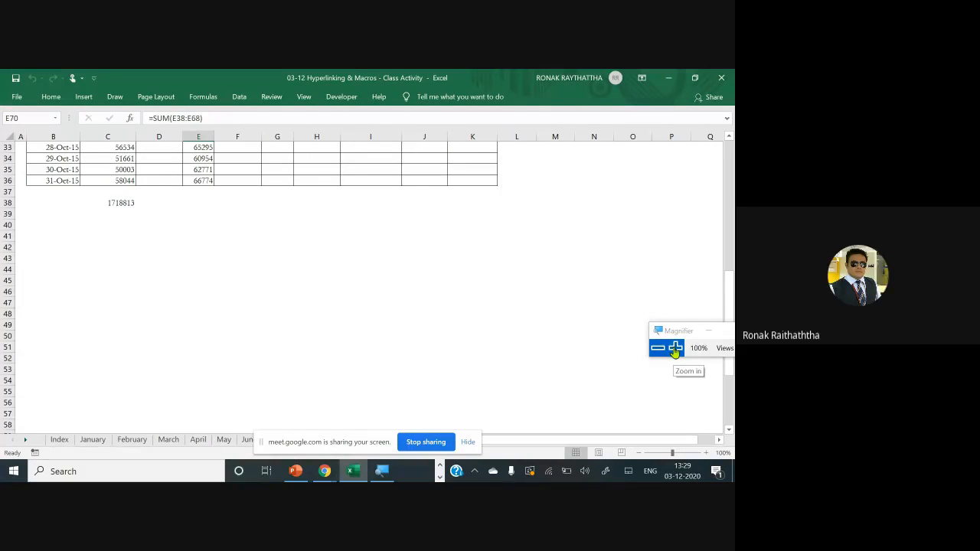
Inspect the range summed by the Bangalore total formula in C38, leaving the formula unedited
{"action": "left_click", "coordinate": [205, 203]}
{"action": "left_click", "coordinate": [114, 203]}
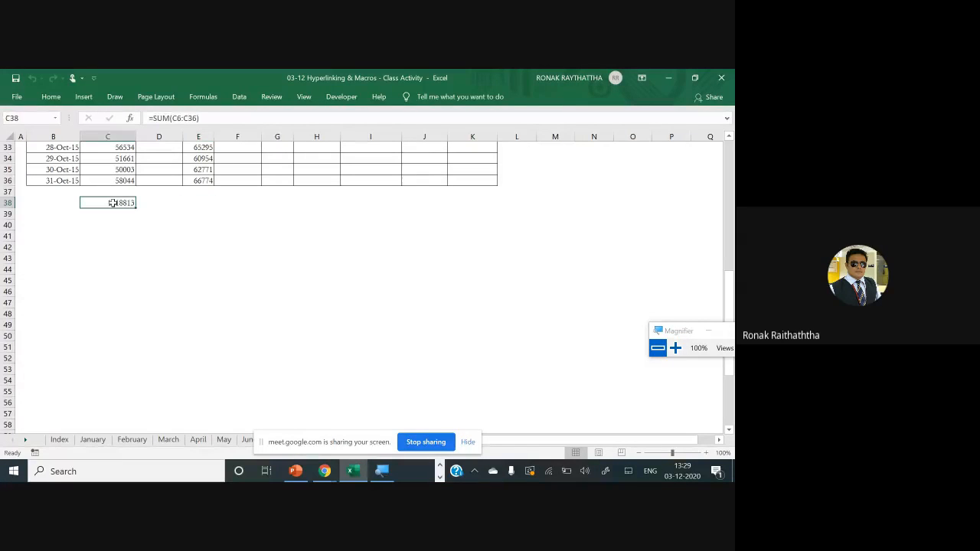
{"action": "double_click", "coordinate": [113, 203]}
{"action": "key", "text": "Escape"}
{"action": "double_click", "coordinate": [111, 208]}
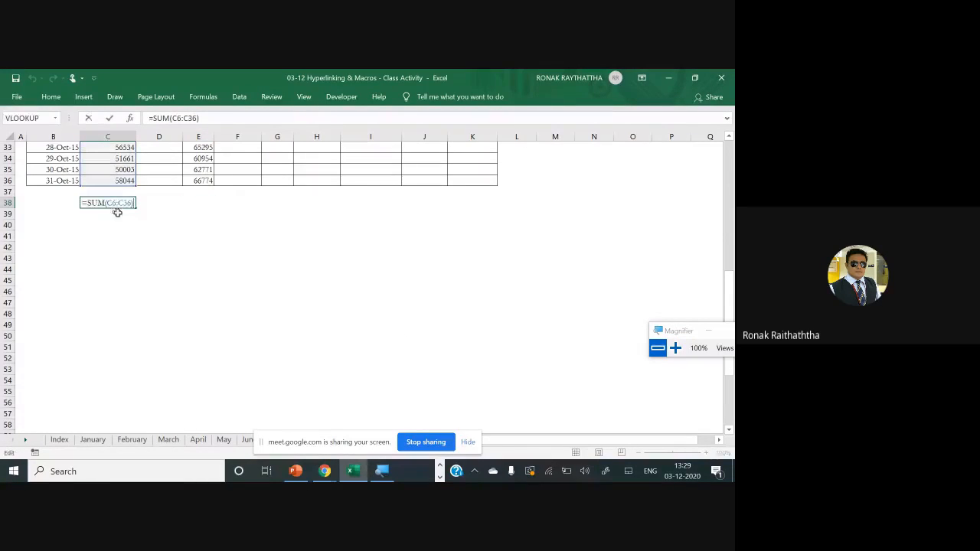
{"action": "key", "text": "Escape"}
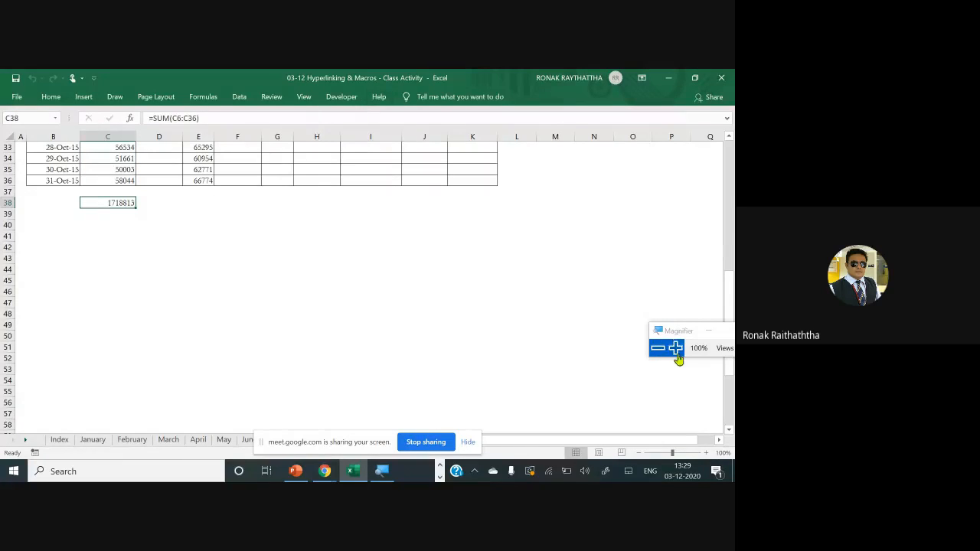
Start recording a new macro, Macro8, stored in This Workbook, with C38 selected
{"action": "left_click", "coordinate": [306, 97]}
{"action": "left_click", "coordinate": [581, 143]}
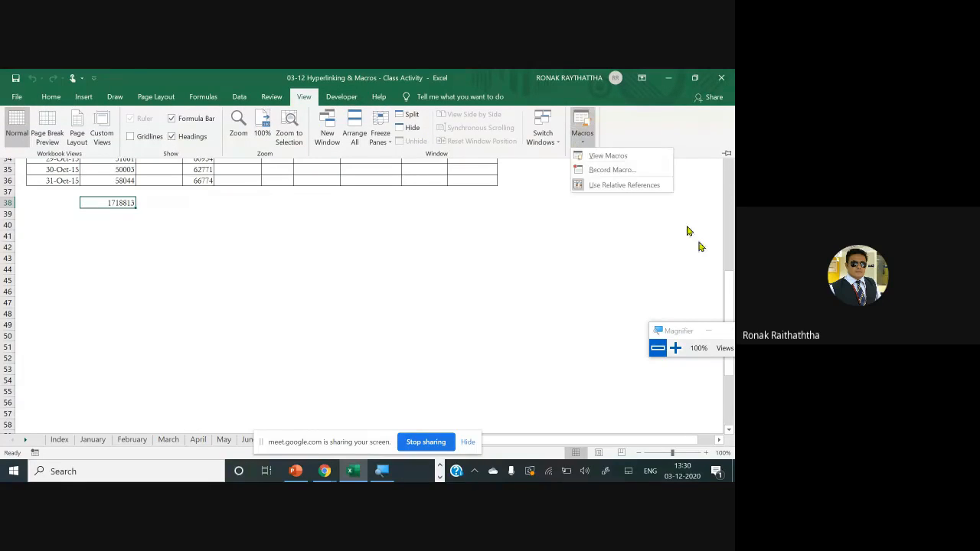
{"action": "left_click", "coordinate": [675, 349]}
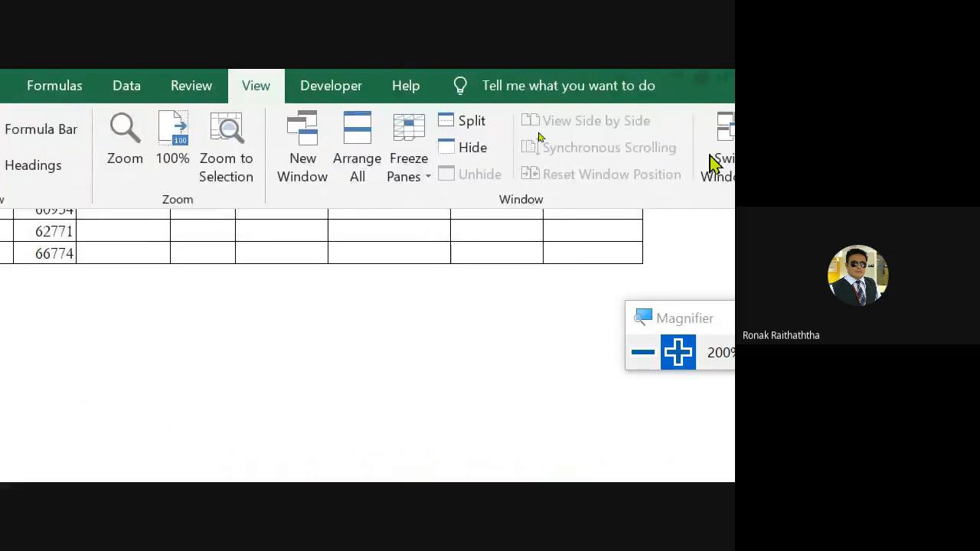
{"action": "left_click", "coordinate": [508, 190]}
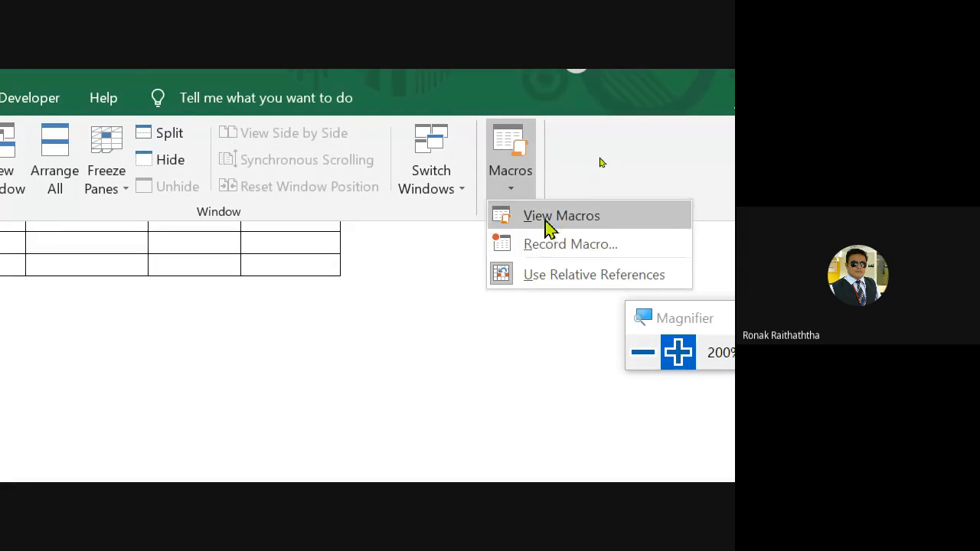
{"action": "left_click", "coordinate": [559, 247]}
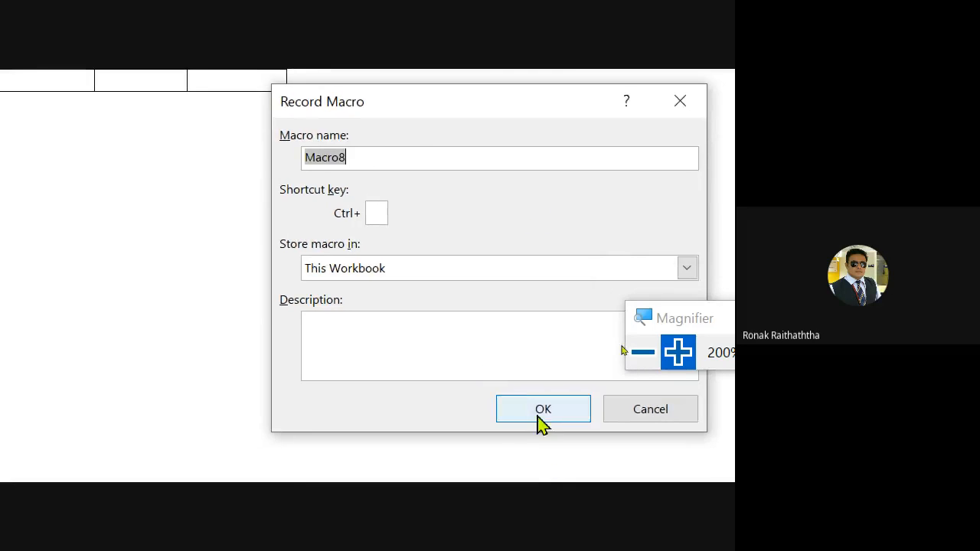
{"action": "left_click", "coordinate": [565, 442]}
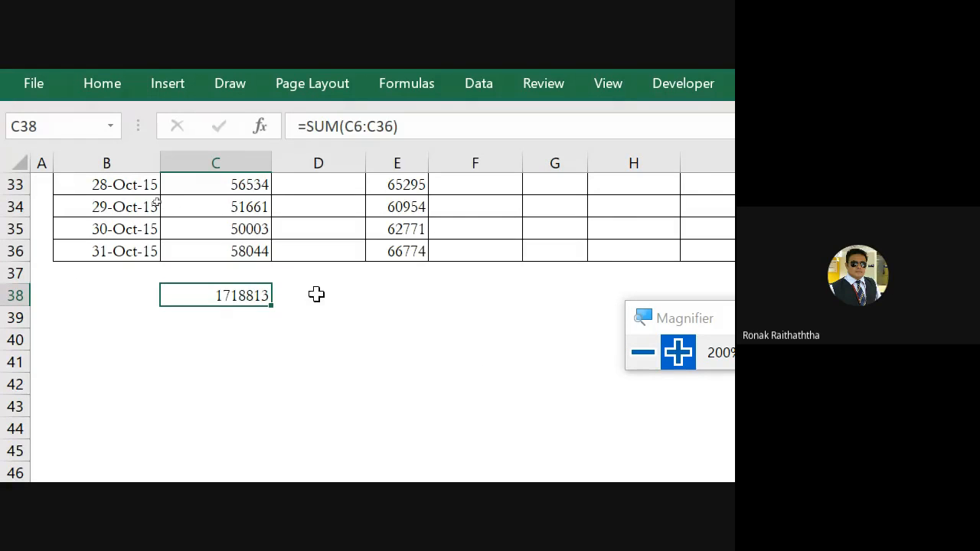
Enter =SUM(C6:C36) in C38 to total the Bangalore column while the macro records
{"action": "type", "text": "=sum"}
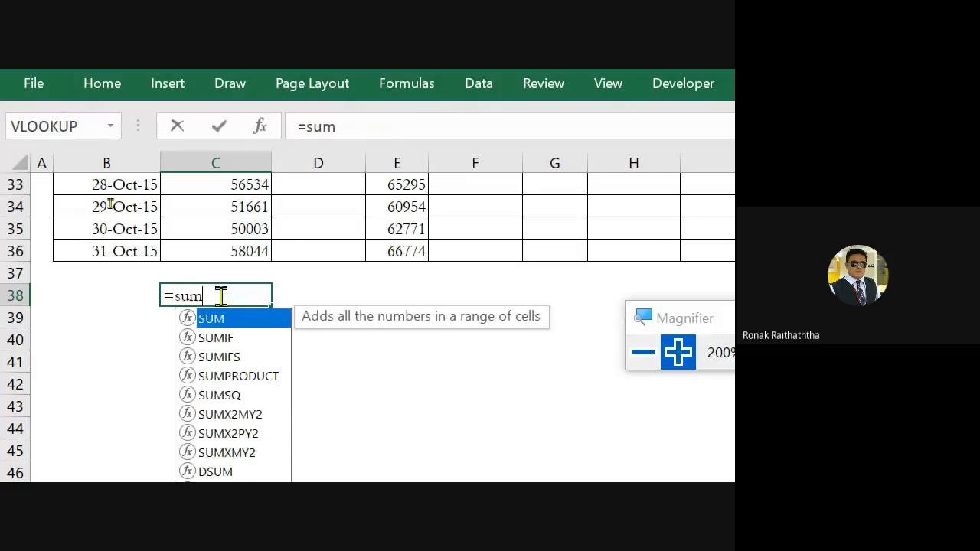
{"action": "type", "text": "("}
{"action": "key", "text": "Up"}
{"action": "key", "text": "Up"}
{"action": "key", "text": "Up"}
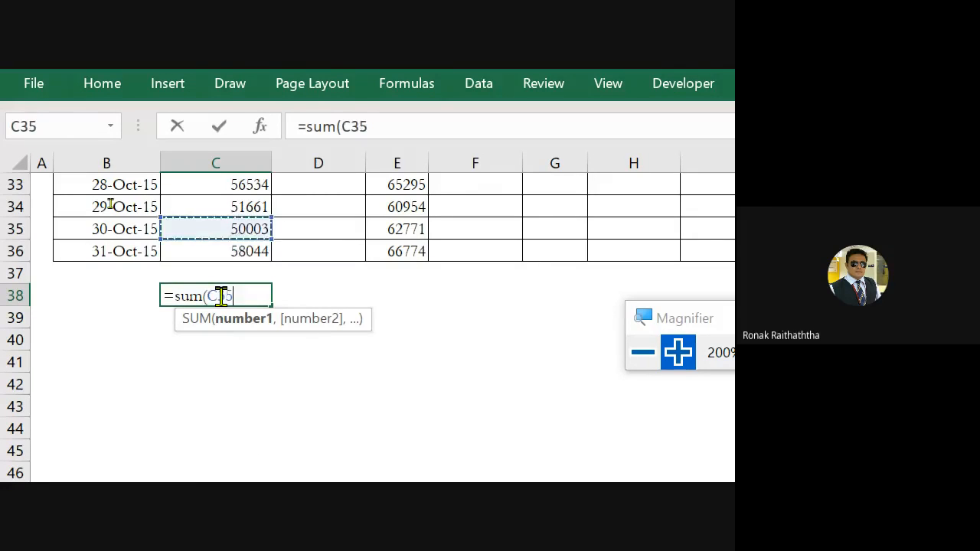
{"action": "key", "text": "Down"}
{"action": "key", "text": "shift+Up"}
{"action": "key", "text": "ctrl+shift+Up"}
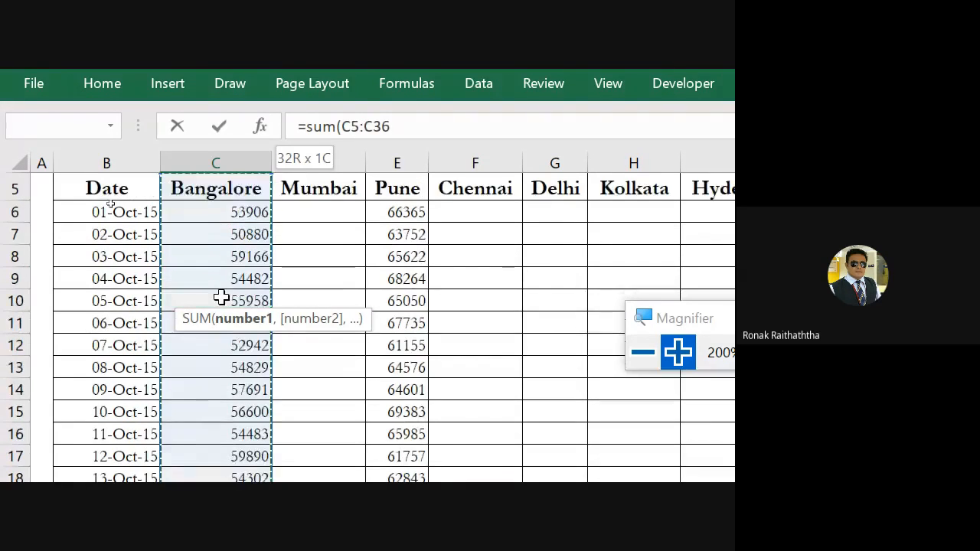
{"action": "key", "text": "shift+Down"}
{"action": "type", "text": ")"}
{"action": "key", "text": "Return"}
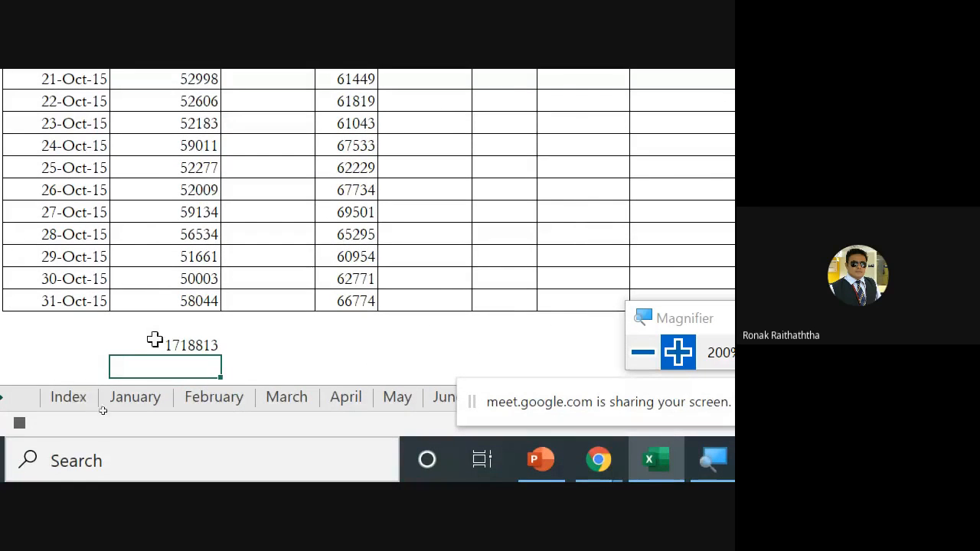
Select the Bangalore total in C38 and stop recording the macro
{"action": "left_click", "coordinate": [157, 344]}
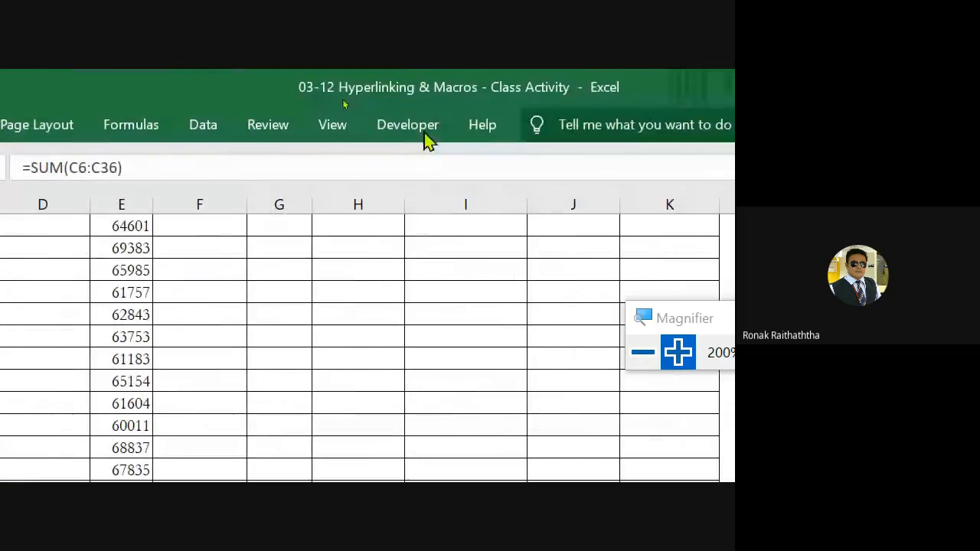
{"action": "left_click", "coordinate": [332, 125]}
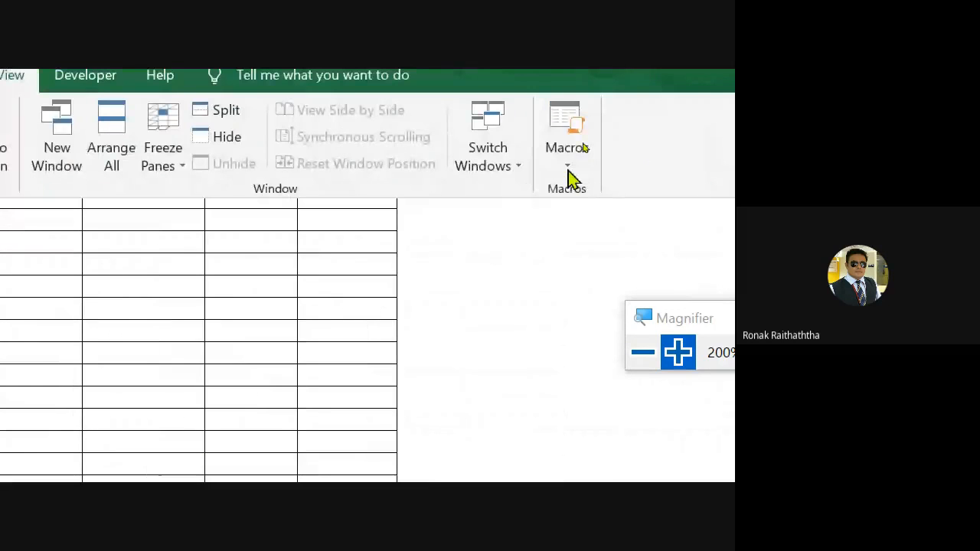
{"action": "left_click", "coordinate": [571, 157]}
{"action": "left_click", "coordinate": [617, 214]}
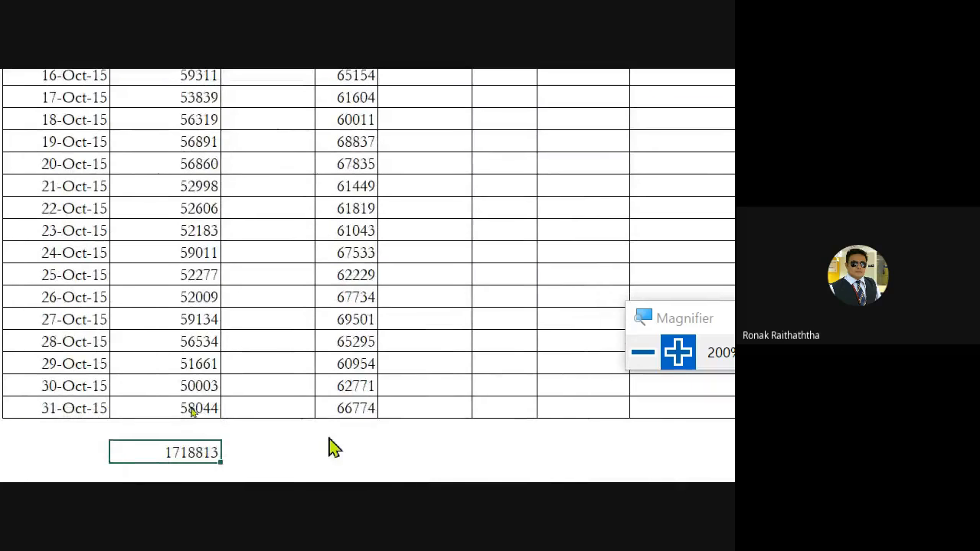
Run Macro8 with E38 selected, two columns over from the Bangalore total, to total the sales values above it
{"action": "left_click", "coordinate": [358, 452]}
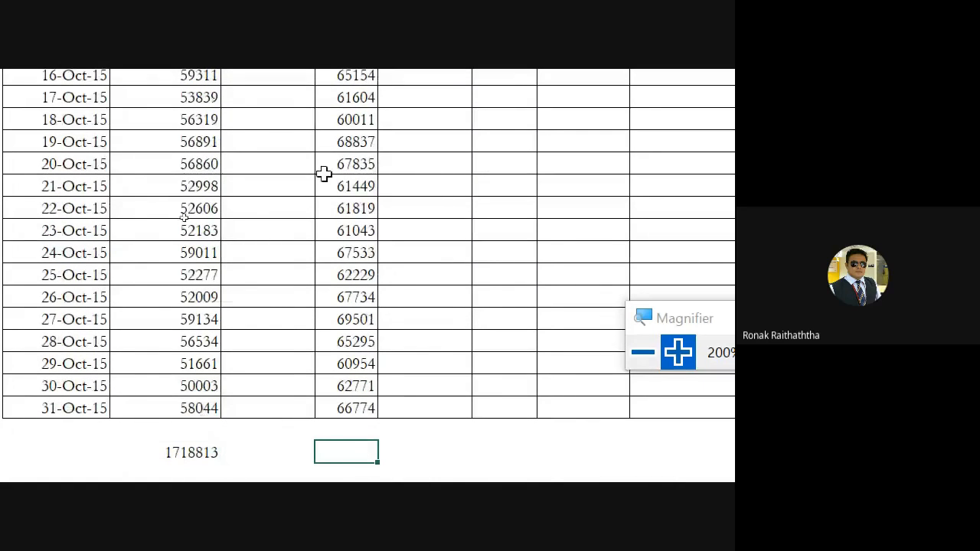
{"action": "left_click", "coordinate": [579, 125]}
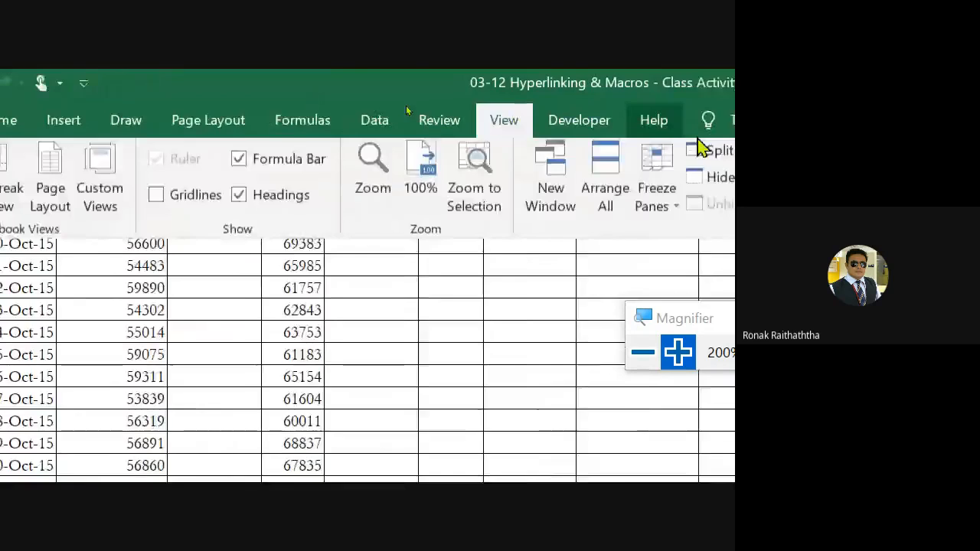
{"action": "left_click", "coordinate": [669, 164]}
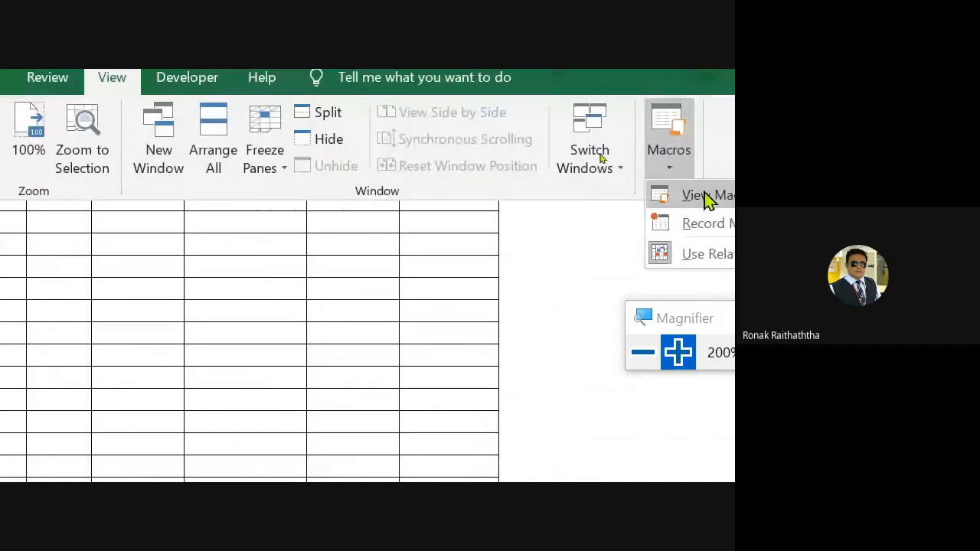
{"action": "left_click", "coordinate": [706, 196]}
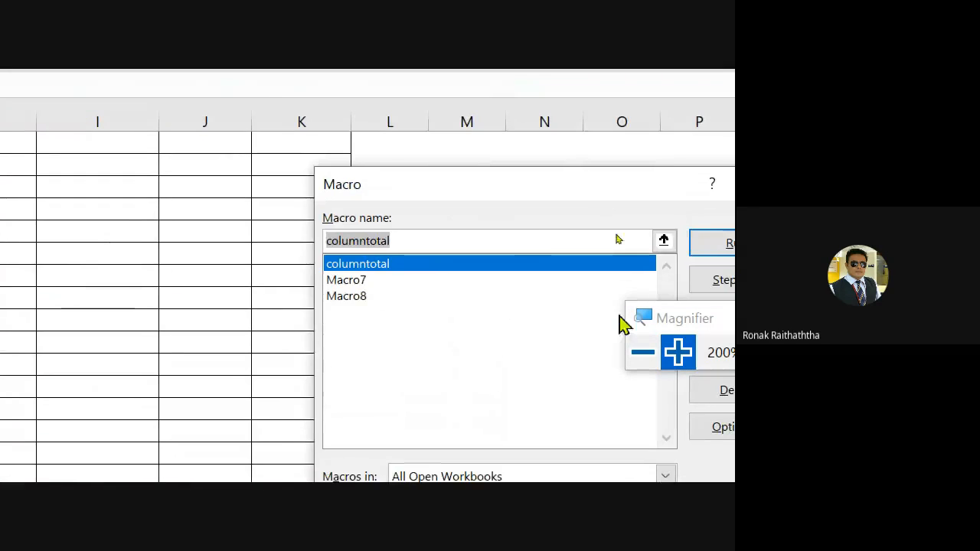
{"action": "left_click", "coordinate": [363, 296]}
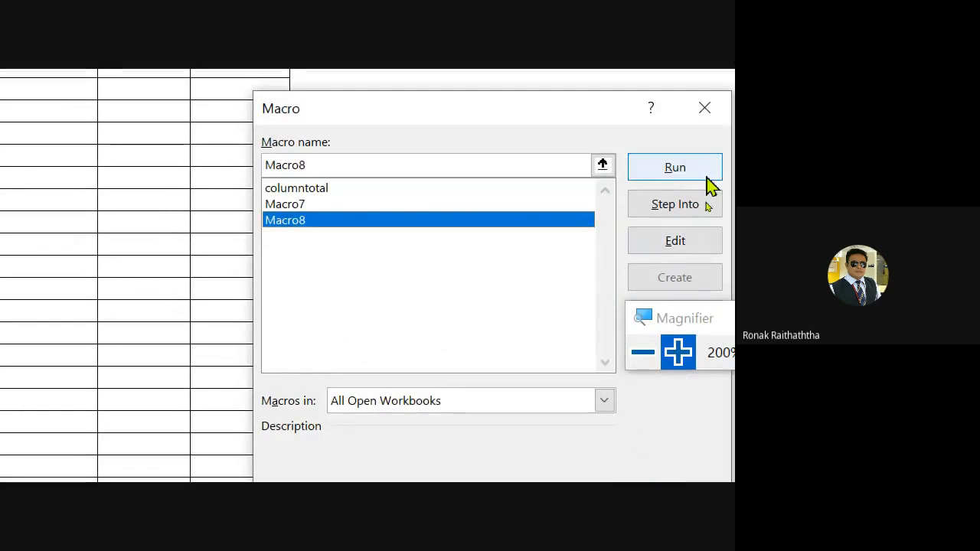
{"action": "left_click", "coordinate": [700, 175]}
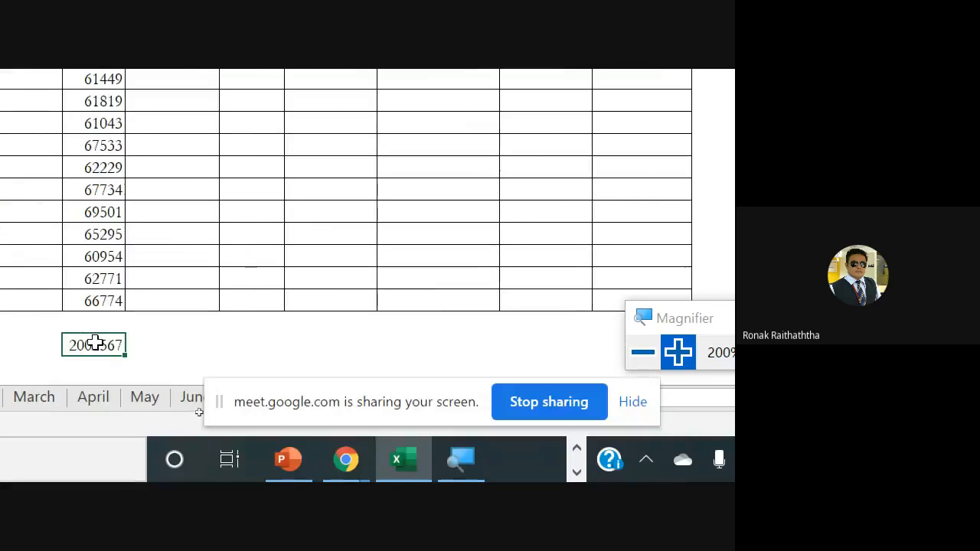
Inspect the range summed by the macro-generated total formula in E38, leaving the formula unedited
{"action": "double_click", "coordinate": [95, 344]}
{"action": "key", "text": "Escape"}
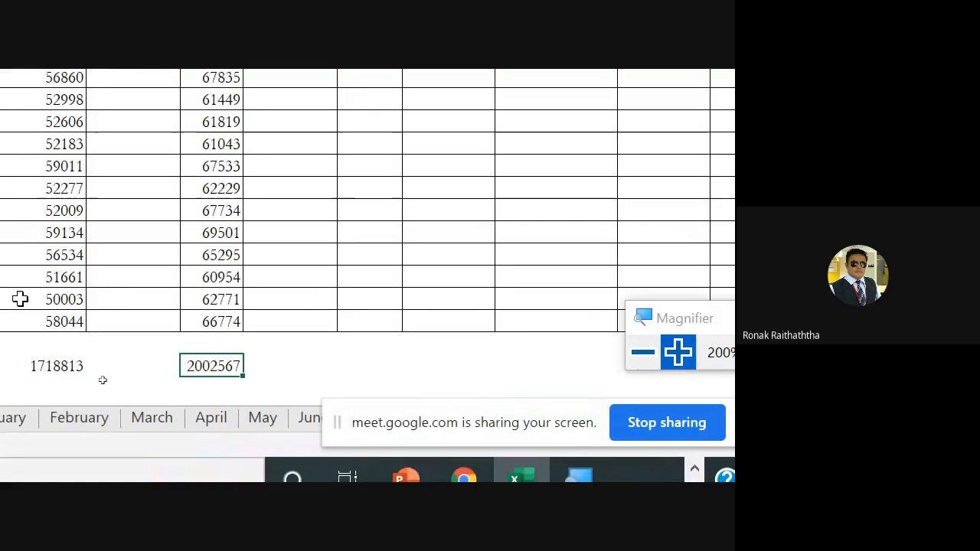
{"action": "key", "text": "F2"}
{"action": "key", "text": "Escape"}
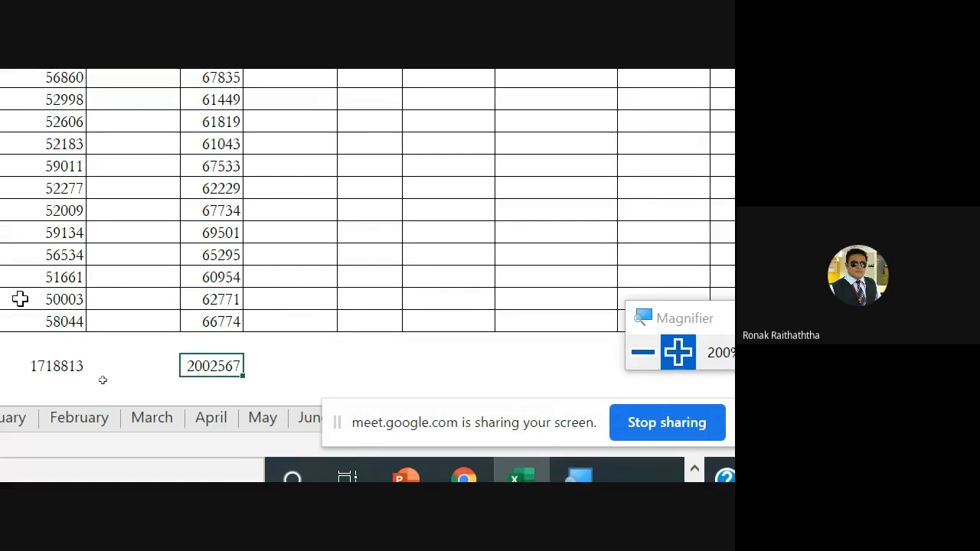
Run Macro8 with H38 selected, three columns over from the E38 total, to sum the cells above it
{"action": "key", "text": "F2"}
{"action": "key", "text": "Escape"}
{"action": "key", "text": "Right"}
{"action": "key", "text": "Right"}
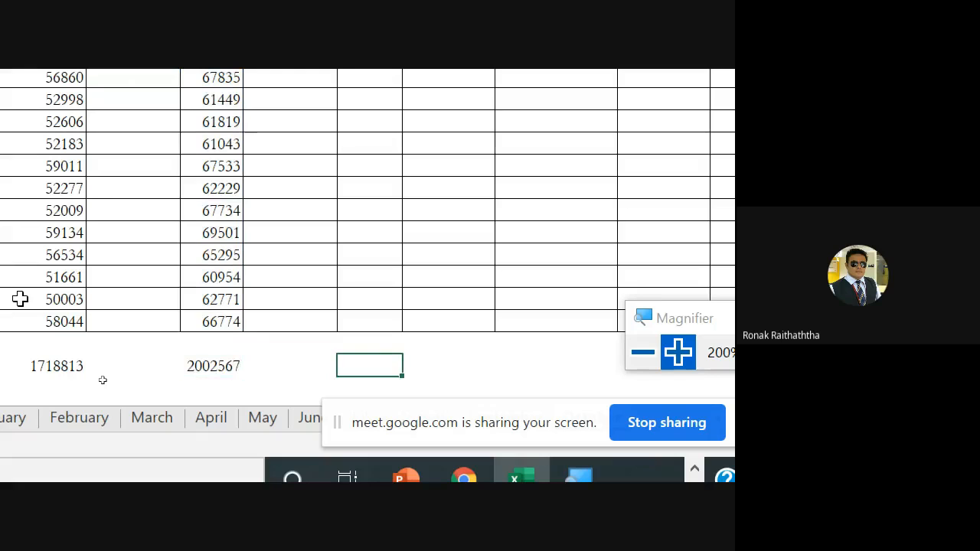
{"action": "key", "text": "Right"}
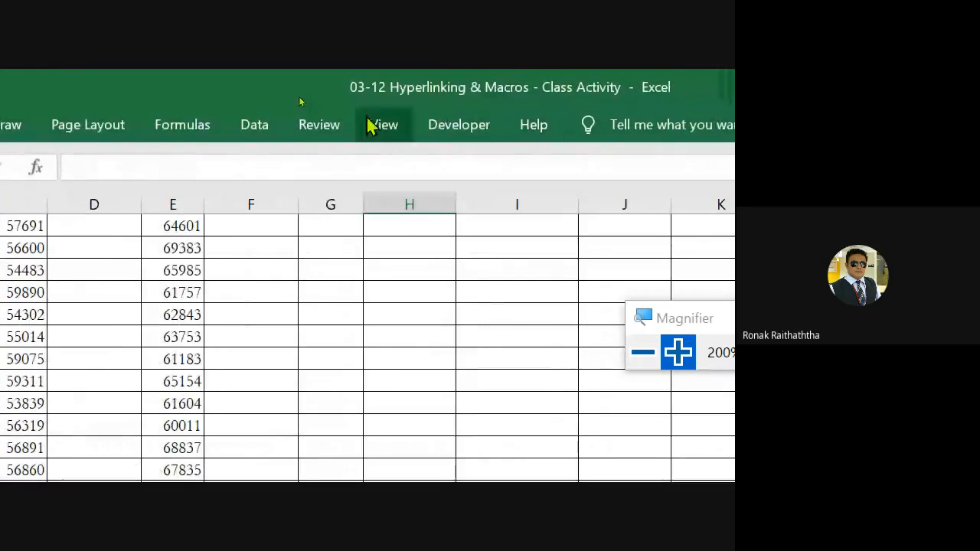
{"action": "left_click", "coordinate": [519, 126]}
{"action": "left_click", "coordinate": [601, 172]}
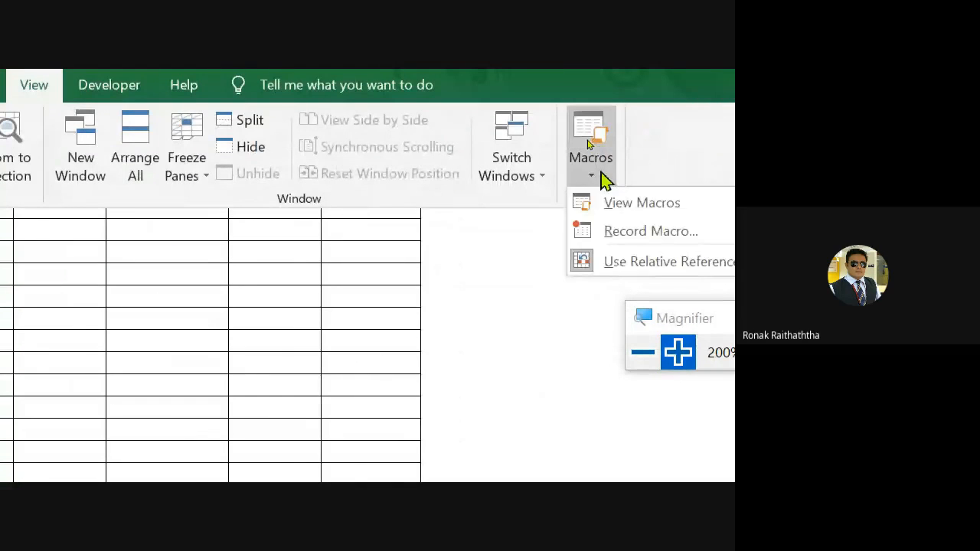
{"action": "left_click", "coordinate": [635, 204]}
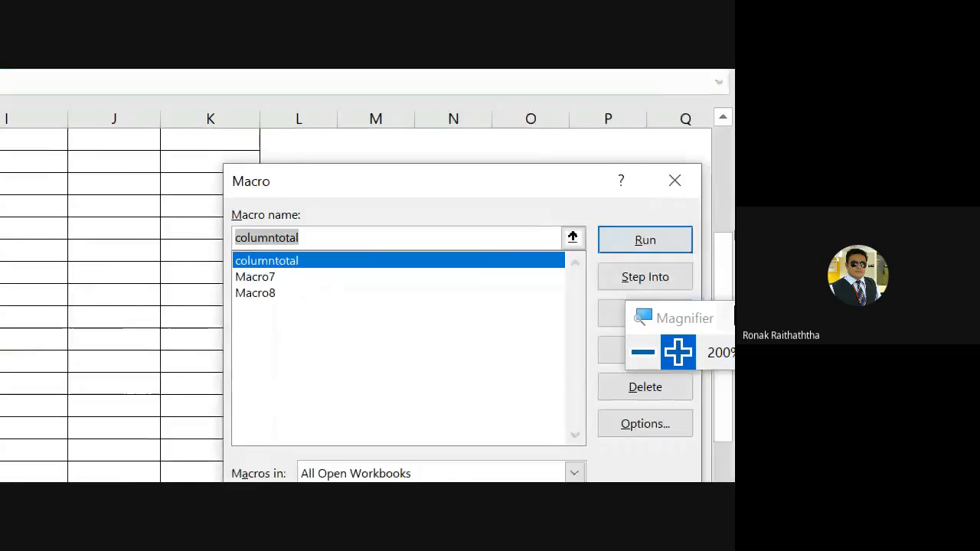
{"action": "left_click", "coordinate": [264, 296]}
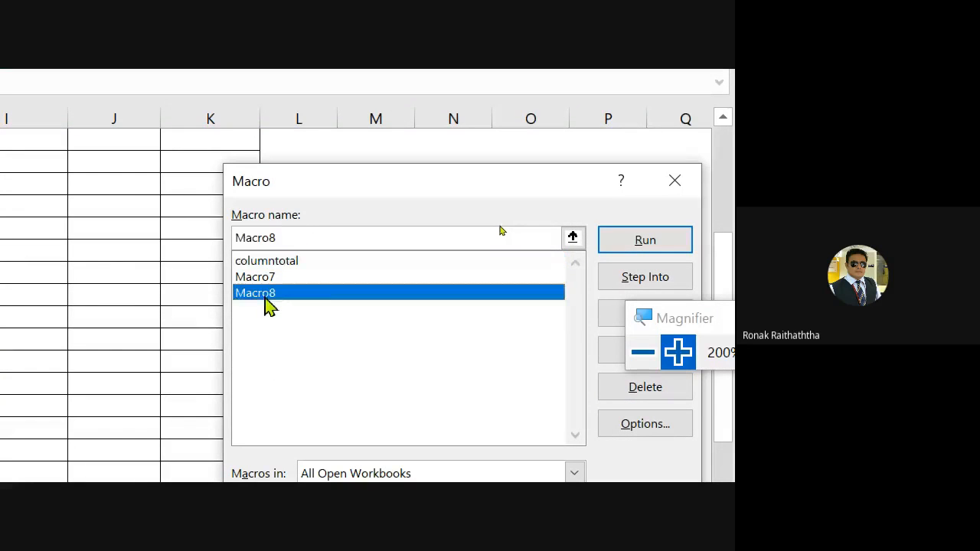
{"action": "left_click", "coordinate": [642, 242]}
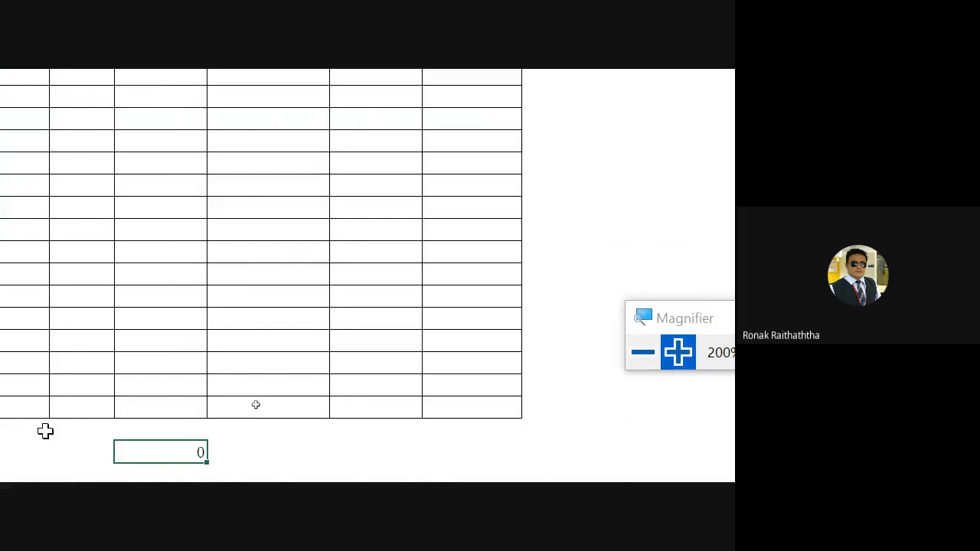
Inspect the range summed by the macro-generated formula in H38, leaving the formula unedited
{"action": "double_click", "coordinate": [291, 405]}
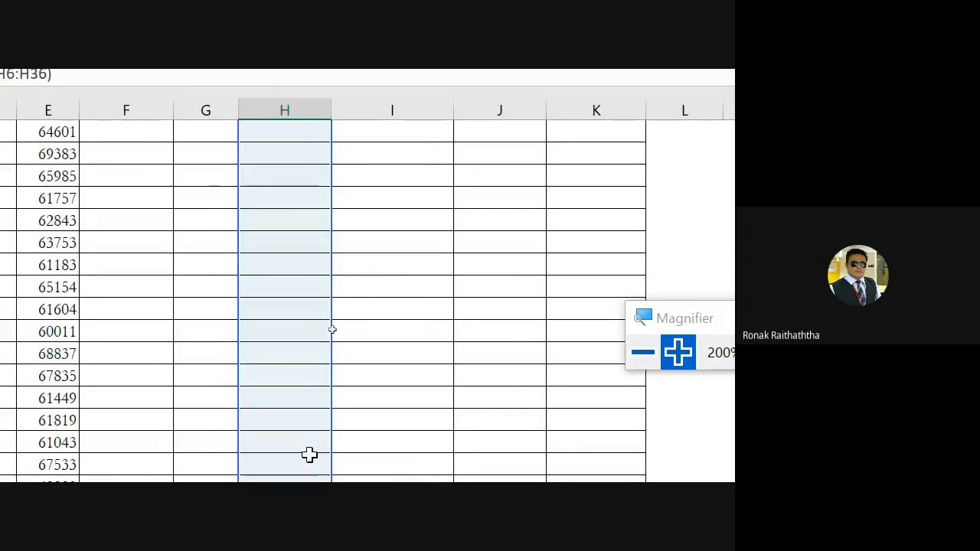
{"action": "key", "text": "Escape"}
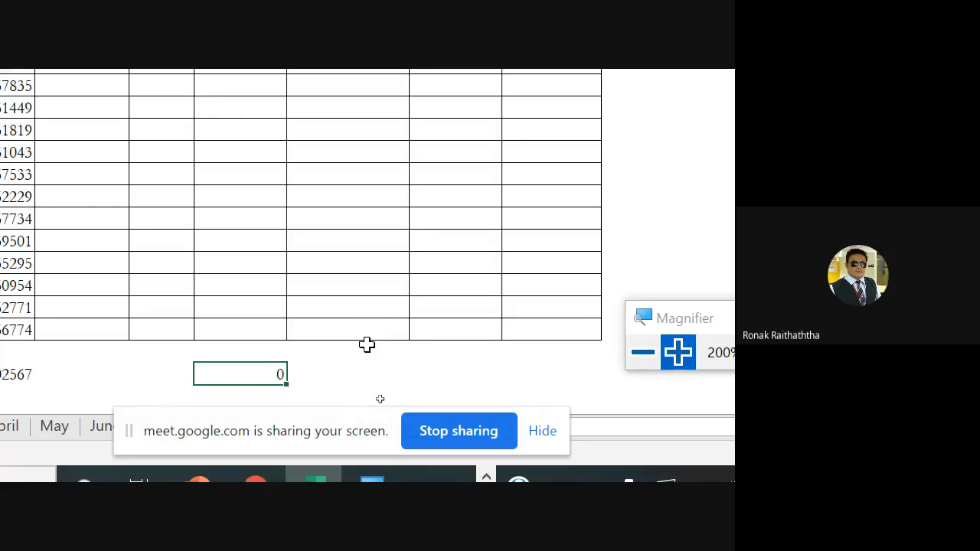
{"action": "key", "text": "F2"}
{"action": "key", "text": "Escape"}
Move the screen-sharing bar away from the sheet tabs and open the beginning of the November sheet
{"action": "left_click_drag", "start_coordinate": [339, 437], "coordinate": [554, 192]}
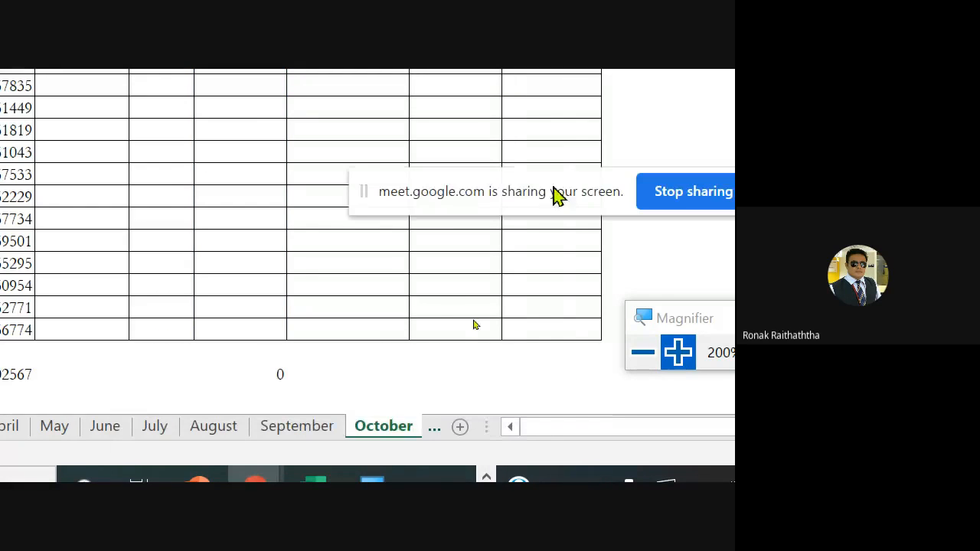
{"action": "left_click", "coordinate": [431, 431]}
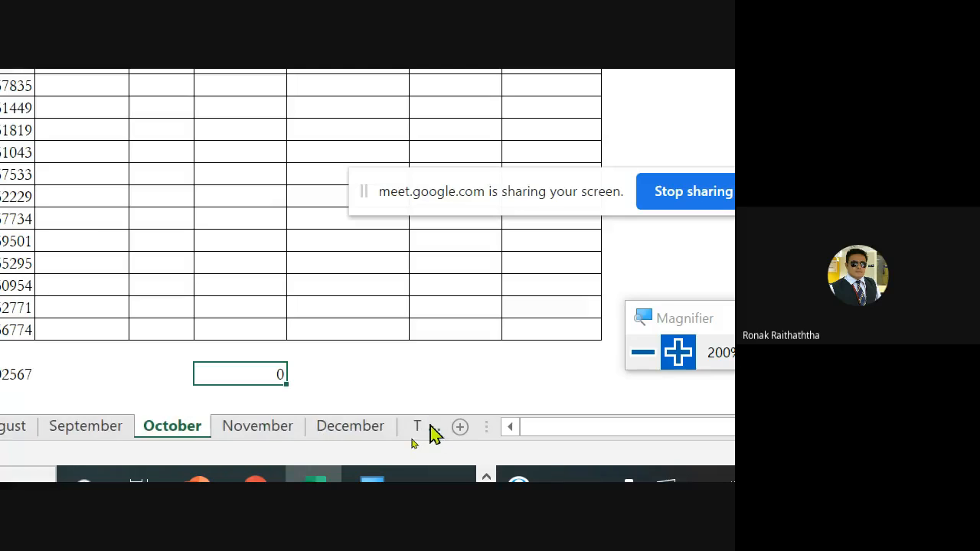
{"action": "left_click", "coordinate": [279, 438]}
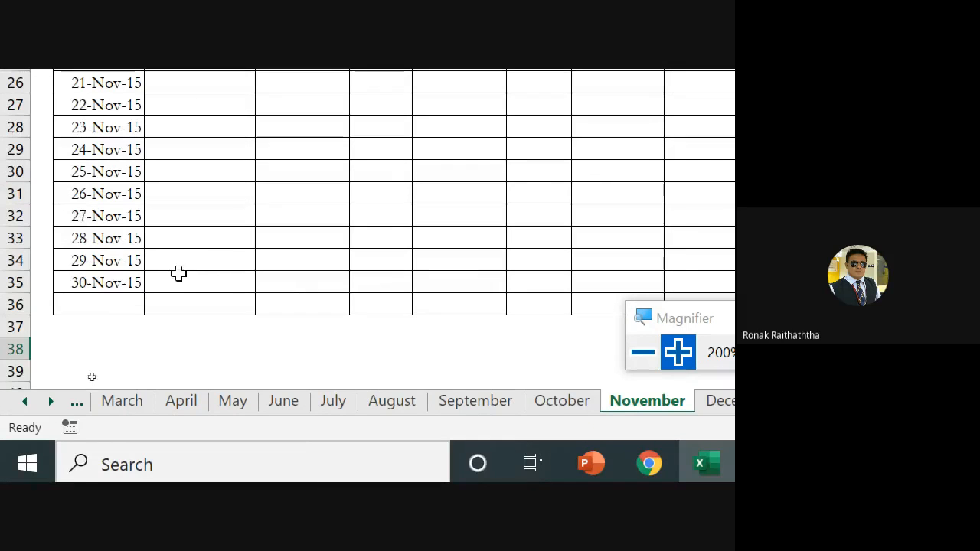
{"action": "scroll", "coordinate": [180, 274], "scroll_direction": "up", "scroll_amount": 5}
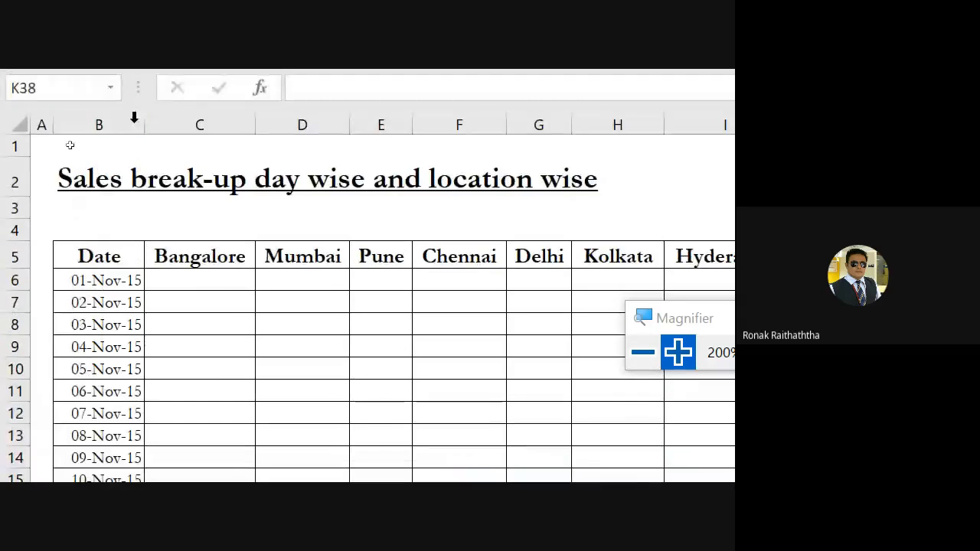
Enter =RANDBETWEEN(40000,50000) in C6 as the Bangalore sales for 01-Nov-15
{"action": "left_click", "coordinate": [173, 285]}
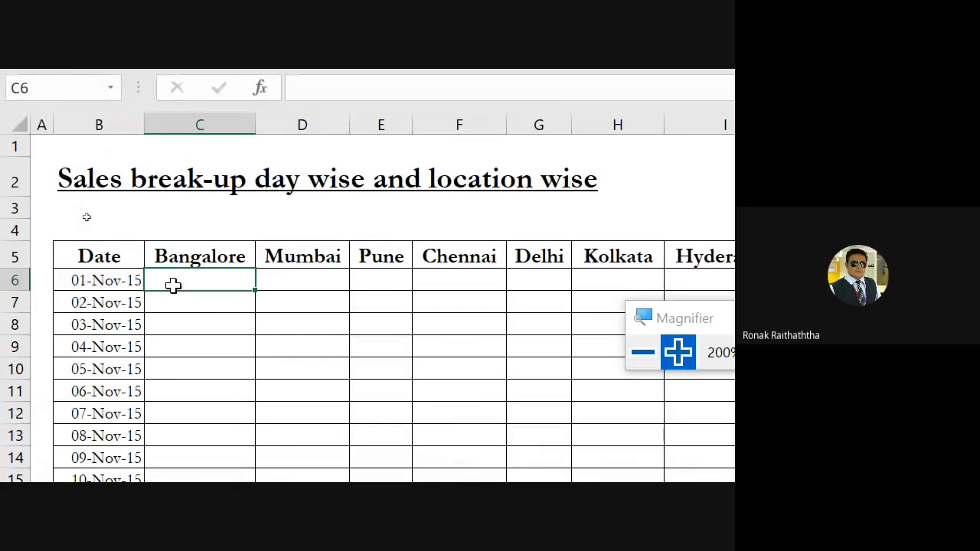
{"action": "type", "text": "=rand"}
{"action": "key", "text": "Down"}
{"action": "key", "text": "Tab"}
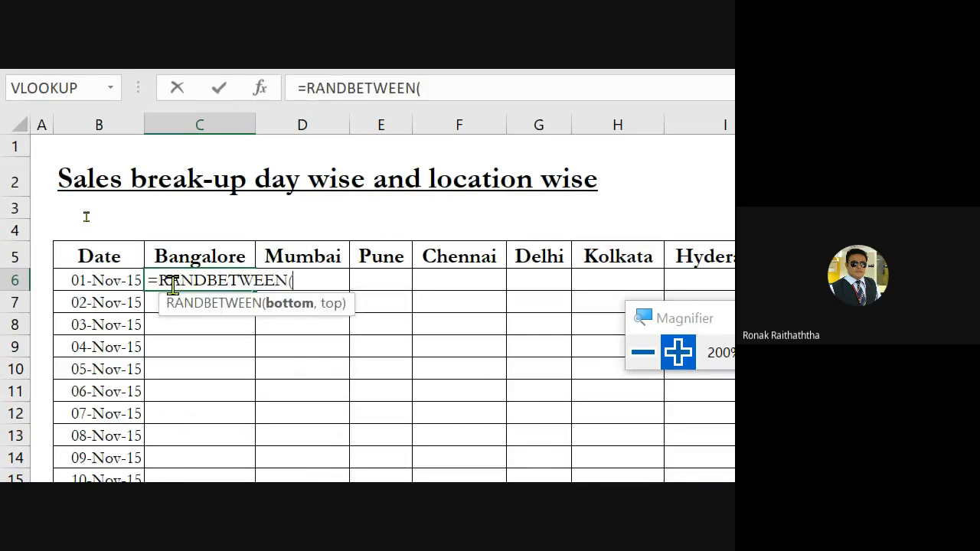
{"action": "type", "text": "400000"}
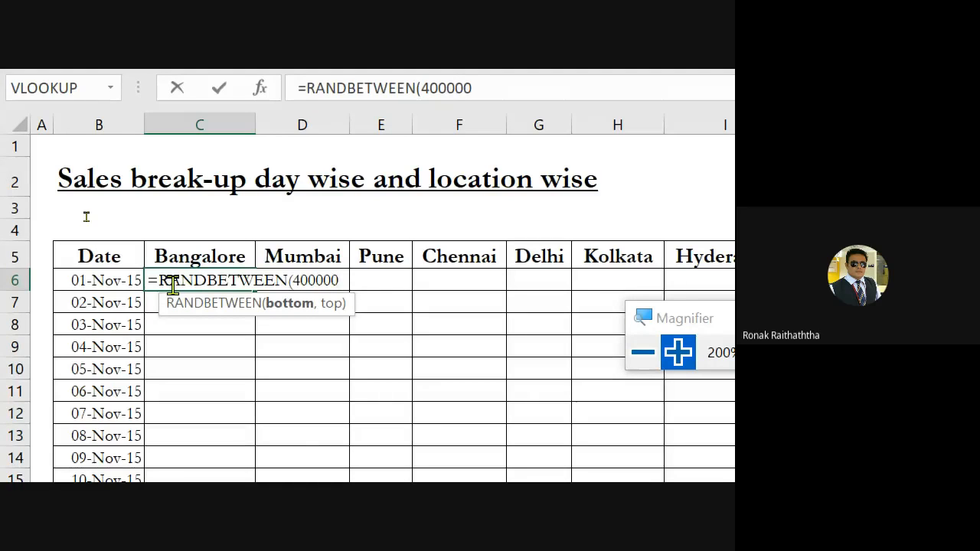
{"action": "key", "text": "BackSpace"}
{"action": "type", "text": ","}
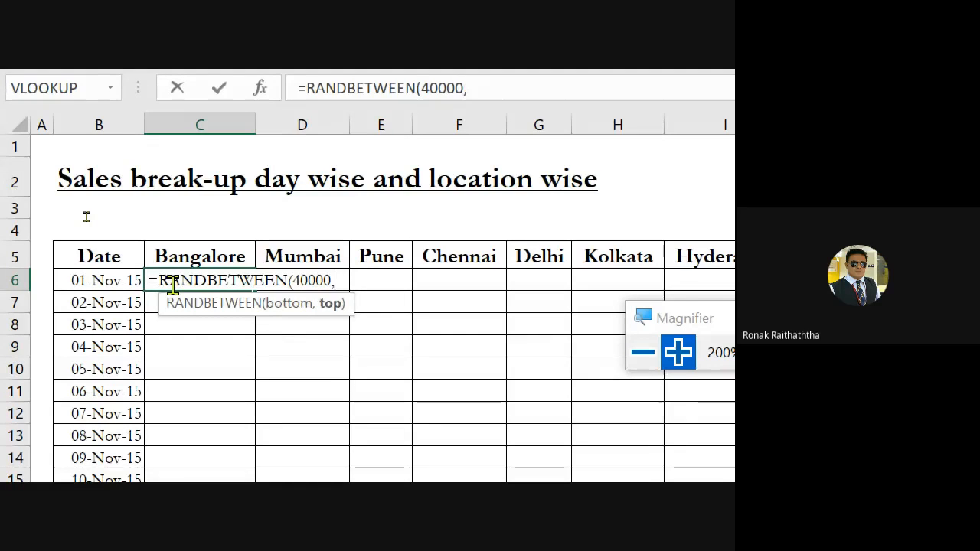
{"action": "type", "text": "50000)"}
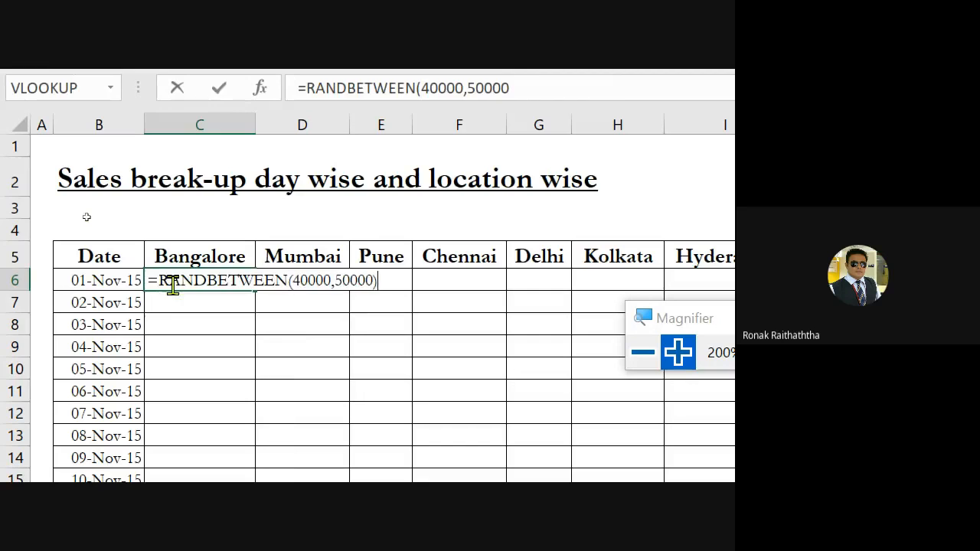
{"action": "key", "text": "ctrl+Return"}
Copy the random sales formula from C6 down the Bangalore column through 30-Nov-15 in C35
{"action": "key", "text": "ctrl+c"}
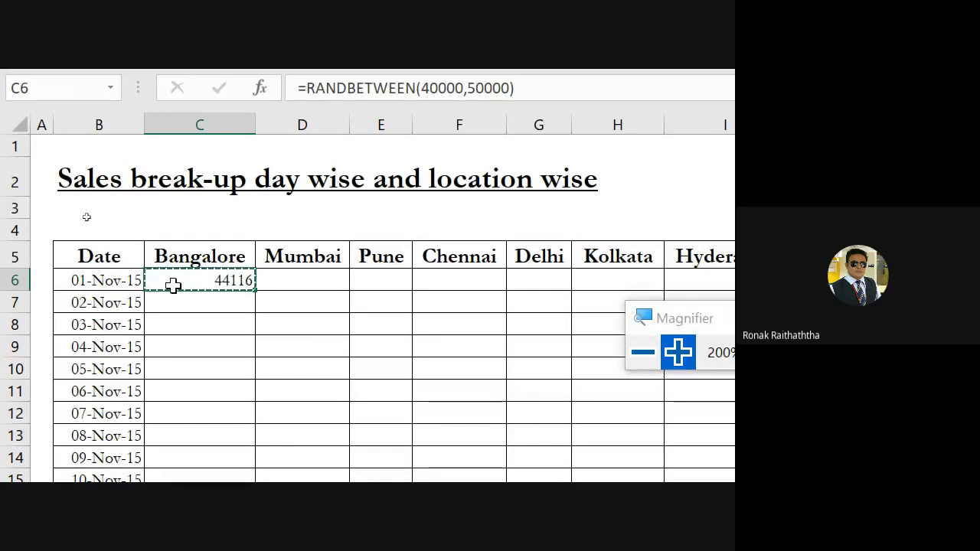
{"action": "key", "text": "Down"}
{"action": "key", "text": "ctrl+shift+Down"}
{"action": "key", "text": "shift+Up"}
{"action": "key", "text": "shift+Up"}
{"action": "key", "text": "ctrl+shift+Up"}
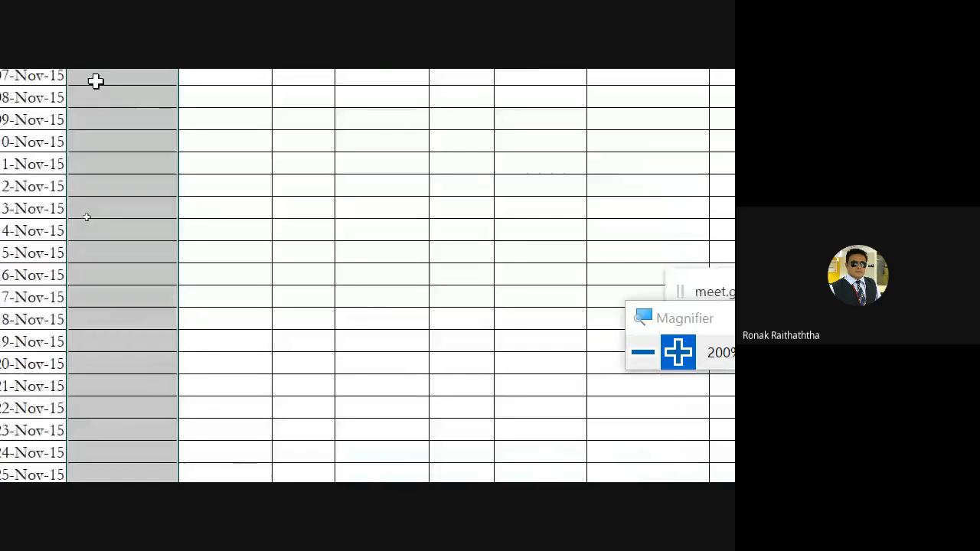
{"action": "key", "text": "shift+Down"}
{"action": "key", "text": "shift+Down"}
{"action": "key", "text": "shift+Down"}
{"action": "key", "text": "shift+Down"}
{"action": "key", "text": "shift+Down"}
{"action": "key", "text": "shift+Down"}
{"action": "key", "text": "shift+Down"}
{"action": "key", "text": "shift+Down"}
{"action": "key", "text": "shift+Down"}
{"action": "key", "text": "shift+Down"}
{"action": "key", "text": "shift+Down"}
{"action": "key", "text": "shift+Down"}
{"action": "key", "text": "shift+Down"}
{"action": "key", "text": "shift+Down"}
{"action": "key", "text": "shift+Down"}
{"action": "key", "text": "shift+Down"}
{"action": "key", "text": "shift+Down"}
{"action": "key", "text": "shift+Down"}
{"action": "key", "text": "shift+Down"}
{"action": "key", "text": "shift+Down"}
{"action": "key", "text": "shift+Down"}
{"action": "key", "text": "shift+Down"}
{"action": "key", "text": "shift+Down"}
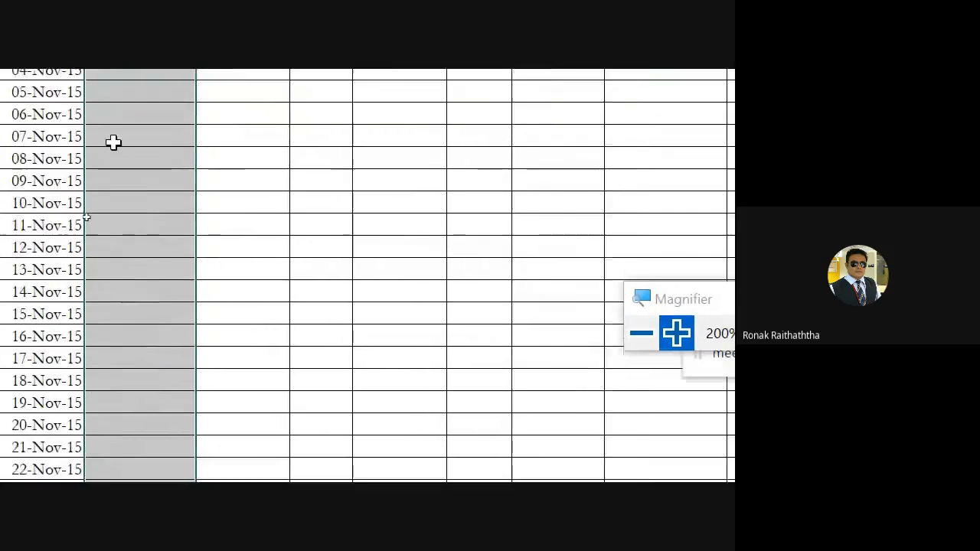
{"action": "key", "text": "shift+Down"}
{"action": "key", "text": "shift+Down"}
{"action": "key", "text": "shift+Down"}
{"action": "key", "text": "shift+Down"}
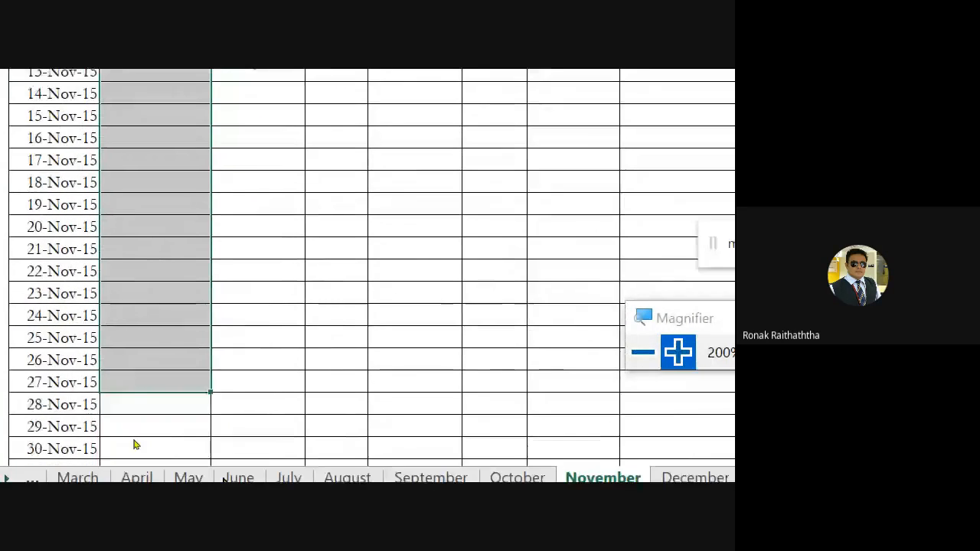
{"action": "key", "text": "shift+Down"}
{"action": "key", "text": "shift+Down"}
{"action": "key", "text": "shift+Down"}
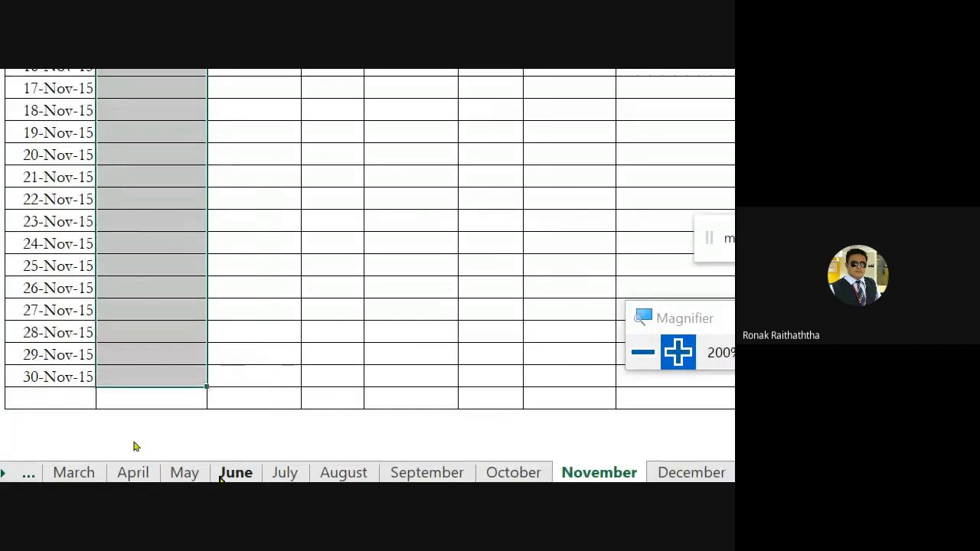
{"action": "scroll", "coordinate": [134, 447], "scroll_direction": "up", "scroll_amount": 5}
Run Macro8 with C38 selected to total November's Bangalore sales, and inspect the range its formula sums
{"action": "key", "text": "ctrl+Down"}
{"action": "key", "text": "Down"}
{"action": "key", "text": "Down"}
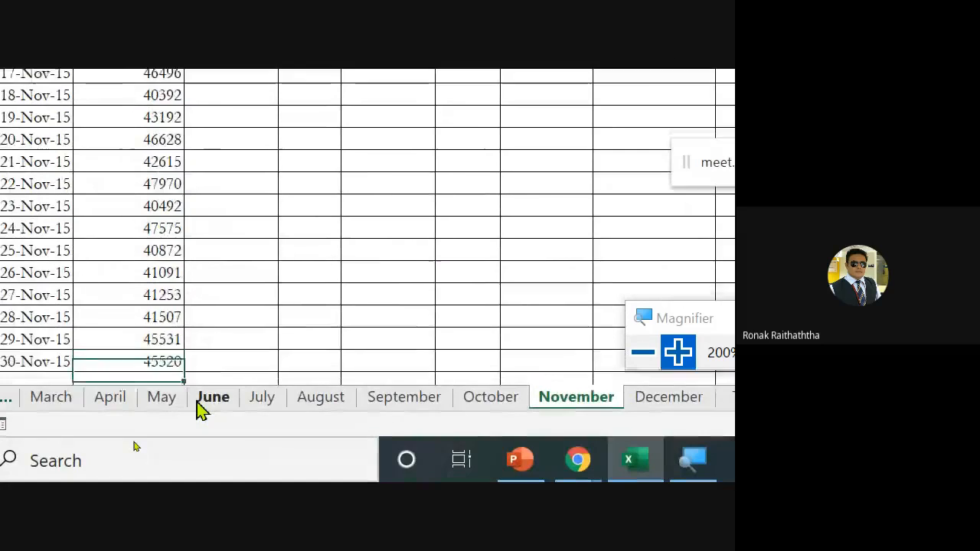
{"action": "key", "text": "Down"}
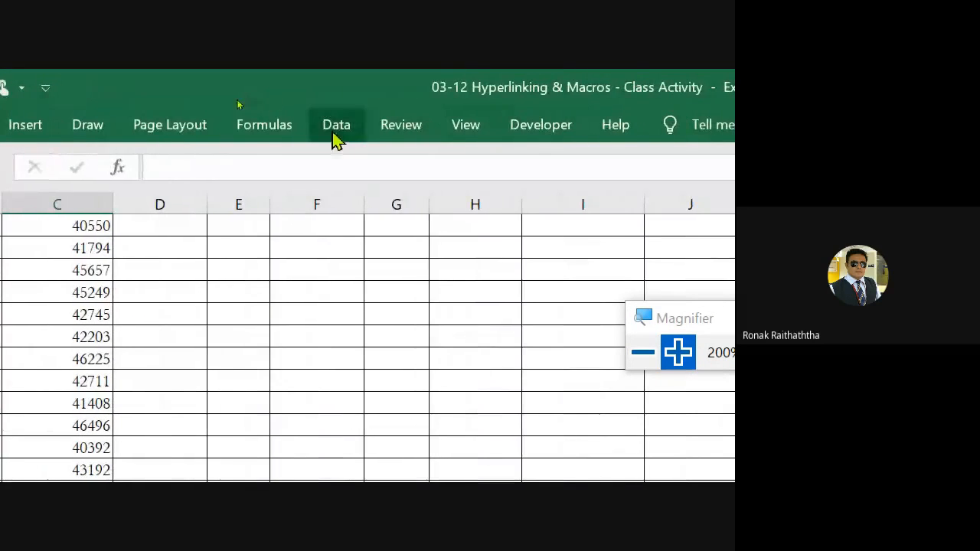
{"action": "left_click", "coordinate": [482, 127]}
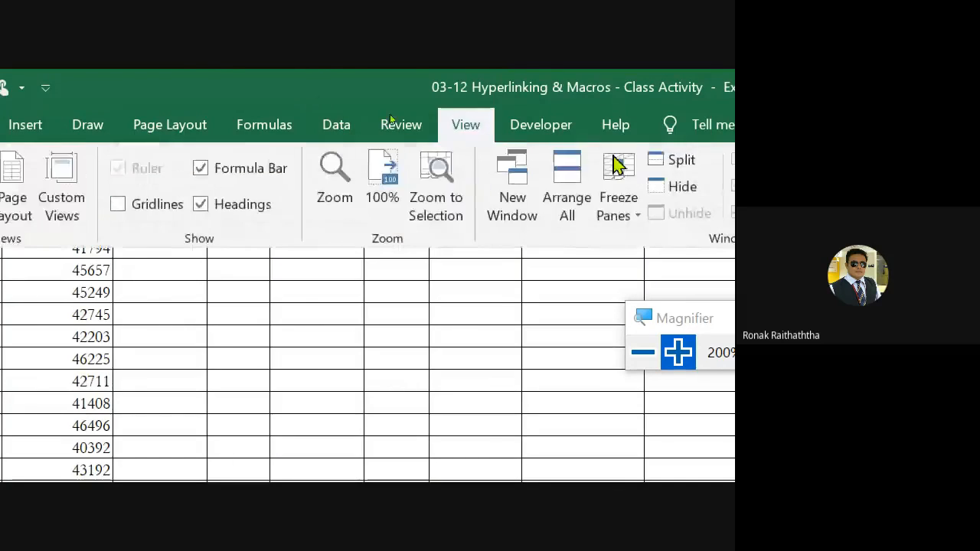
{"action": "left_click", "coordinate": [568, 184]}
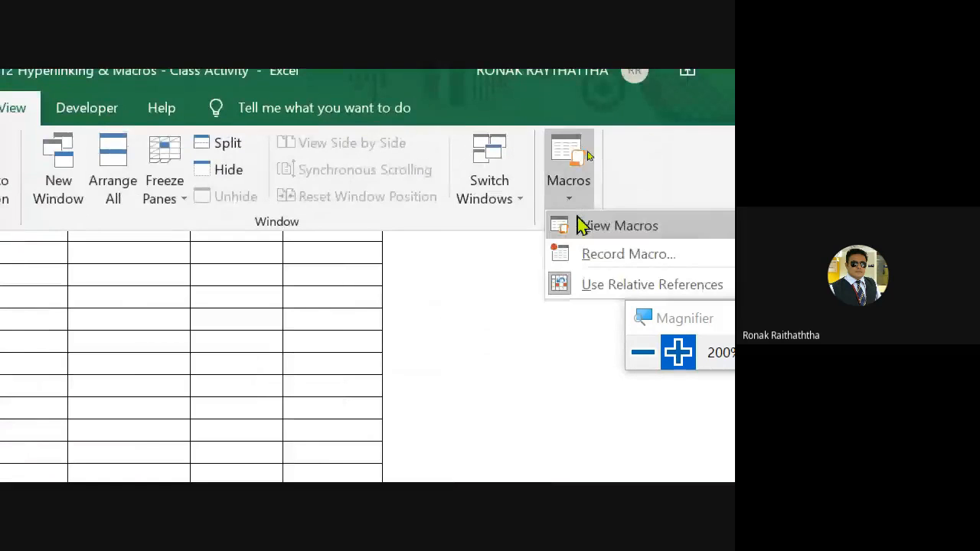
{"action": "left_click", "coordinate": [598, 228]}
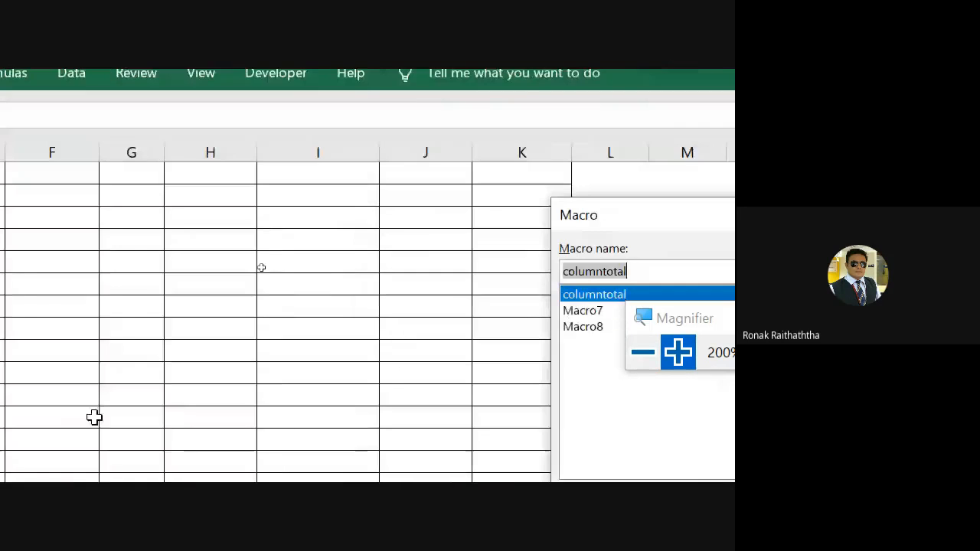
{"action": "left_click", "coordinate": [582, 328]}
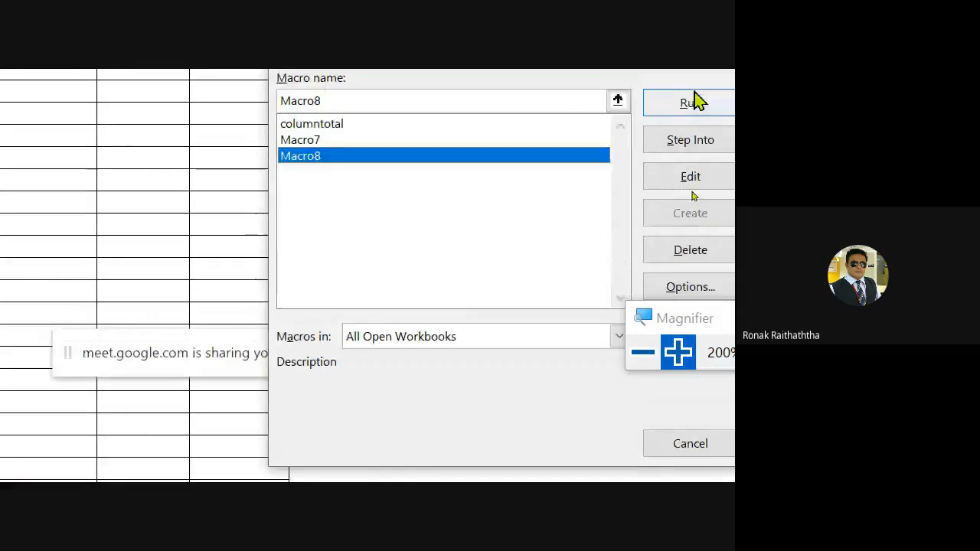
{"action": "left_click", "coordinate": [701, 107]}
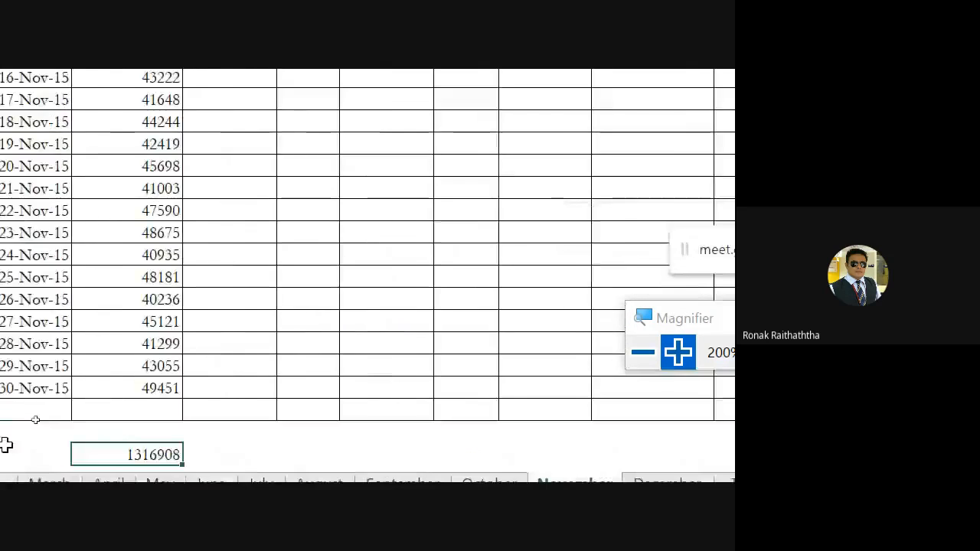
{"action": "double_click", "coordinate": [175, 442]}
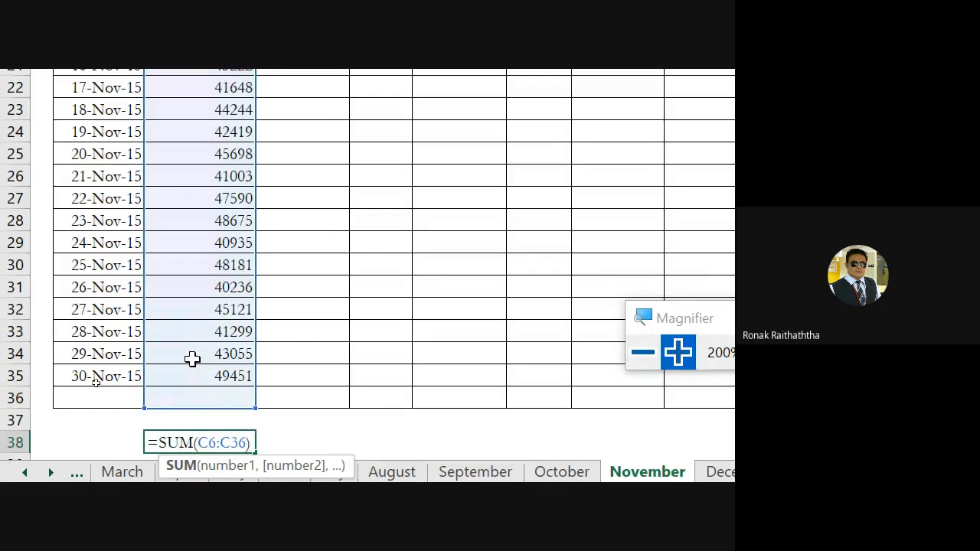
{"action": "key", "text": "Escape"}
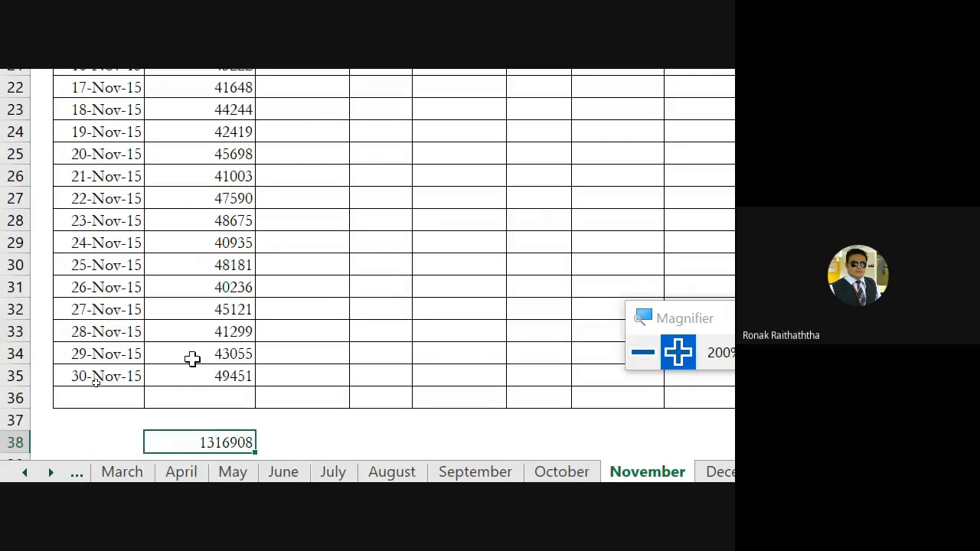
Switch to the Google Meet call and show the class chat, with the Magnifier reset to 100% and minimized
{"action": "key", "text": "alt+Tab"}
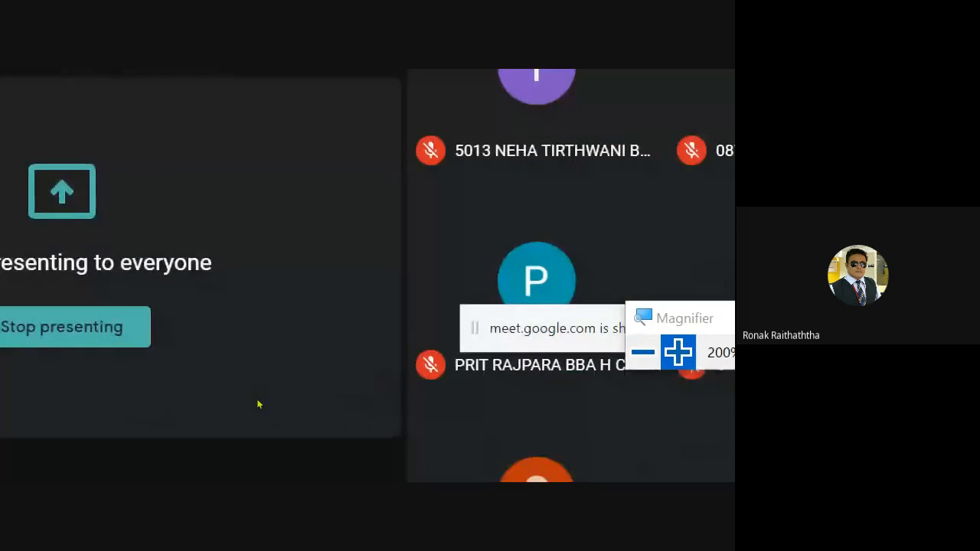
{"action": "left_click", "coordinate": [643, 352]}
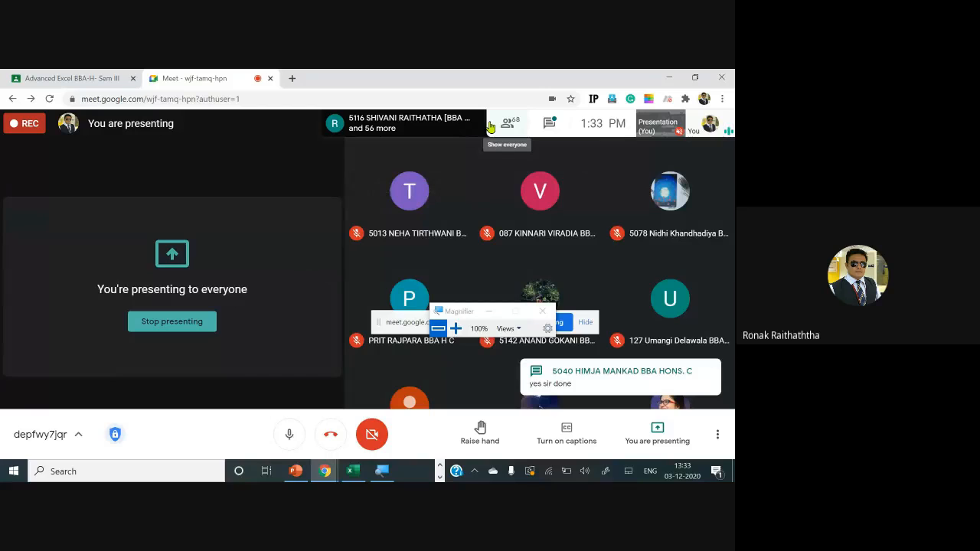
{"action": "left_click", "coordinate": [548, 123]}
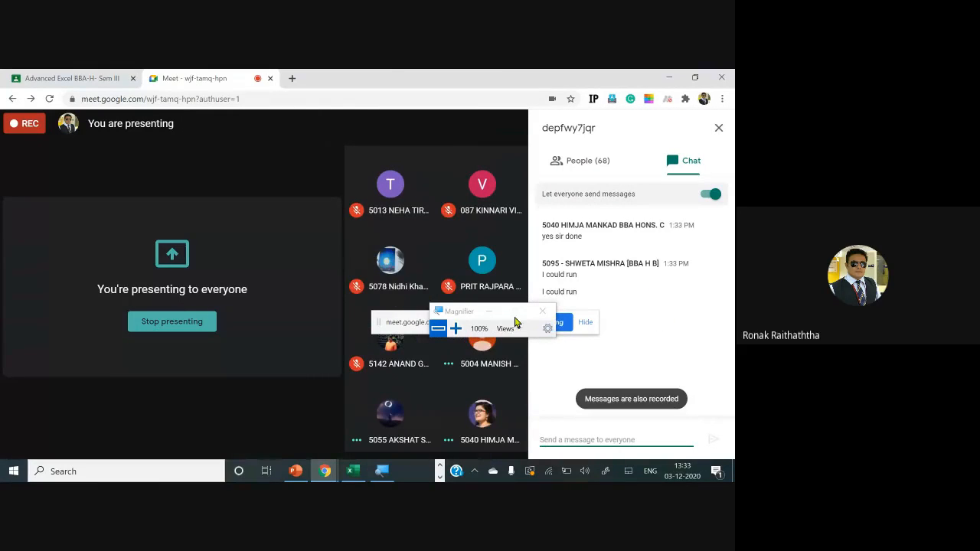
{"action": "left_click", "coordinate": [490, 313]}
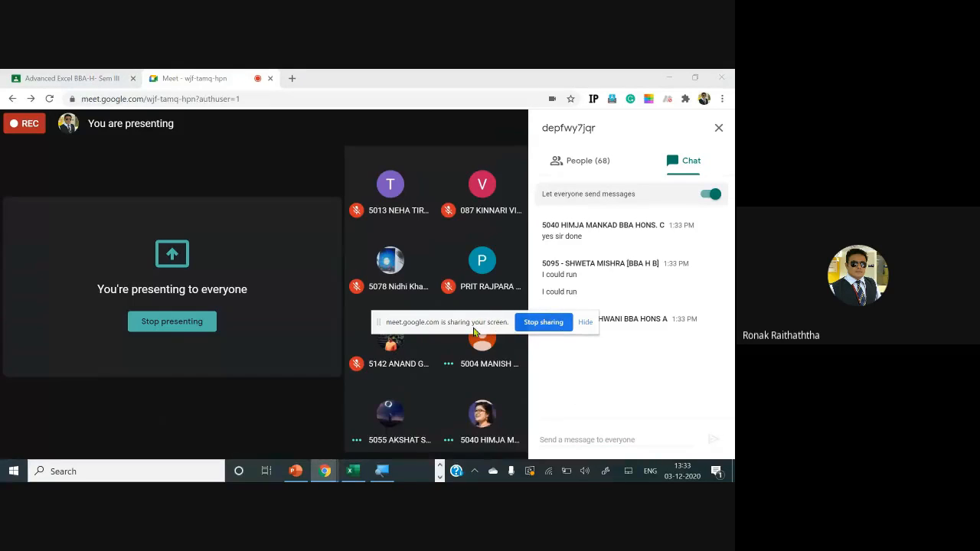
Move the screen-sharing notice aside, switch back to the Excel workbook, and examine the range summed by C38 on the November sheet
{"action": "left_click_drag", "start_coordinate": [474, 329], "coordinate": [415, 228]}
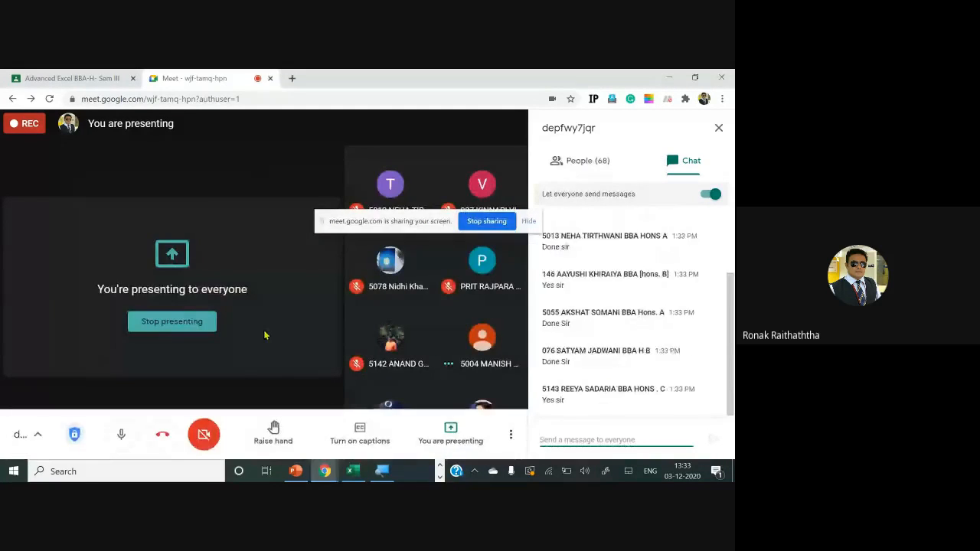
{"action": "key", "text": "alt+Tab"}
{"action": "key", "text": "alt+Tab"}
{"action": "scroll", "coordinate": [236, 331], "scroll_direction": "down", "scroll_amount": 2}
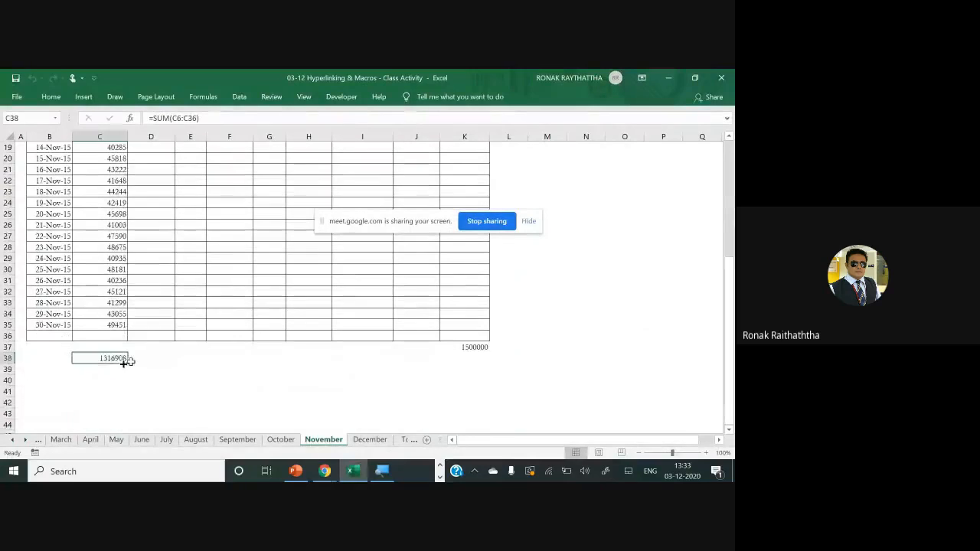
{"action": "double_click", "coordinate": [102, 359]}
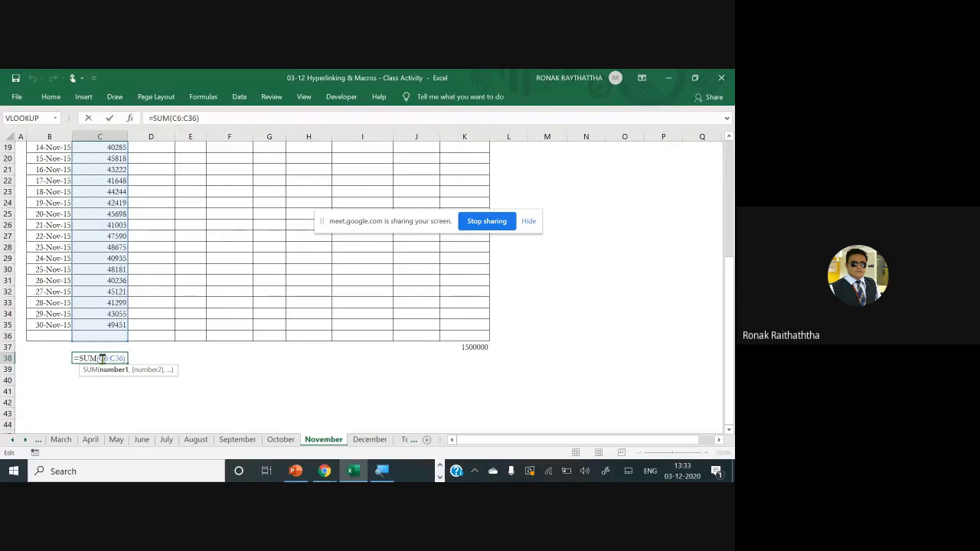
{"action": "key", "text": "Escape"}
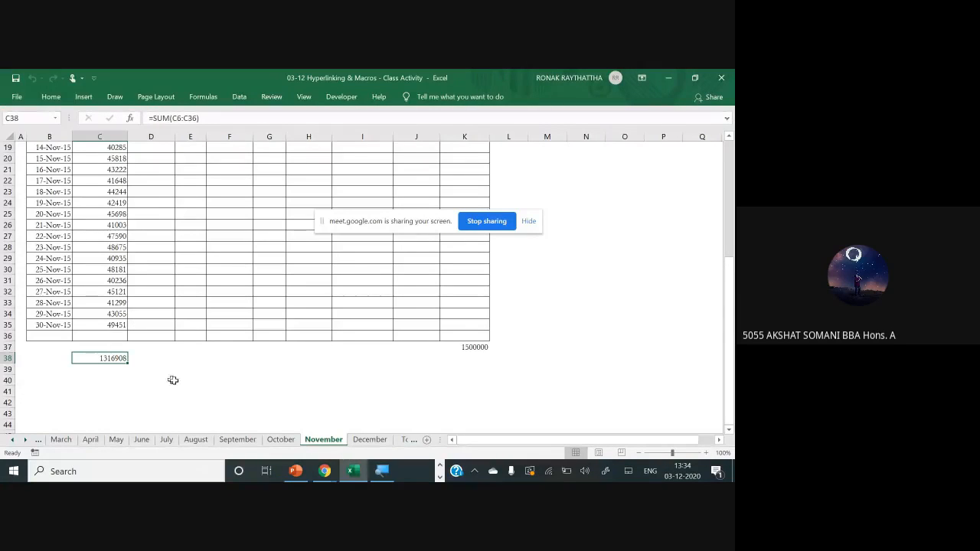
{"action": "key", "text": "F2"}
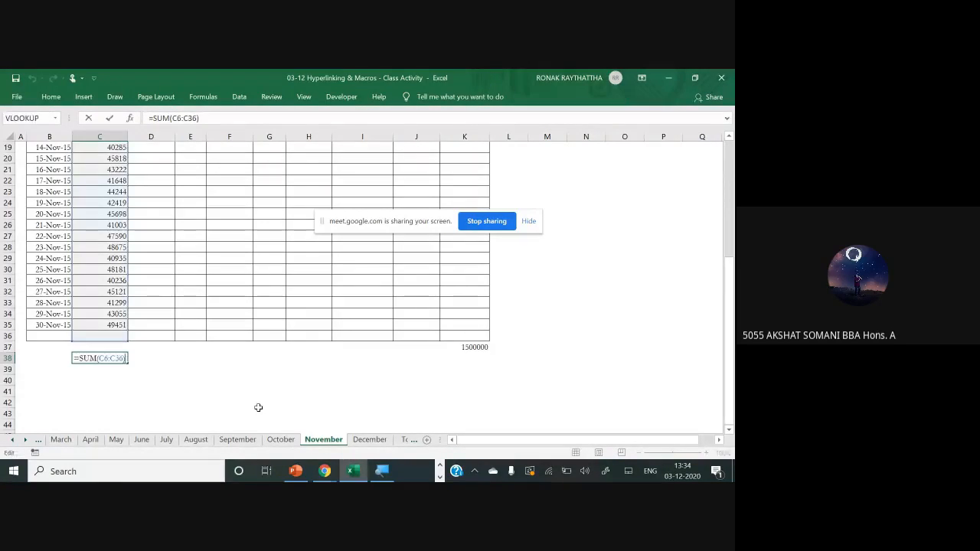
{"action": "key", "text": "Escape"}
{"action": "key", "text": "F2"}
{"action": "key", "text": "Escape"}
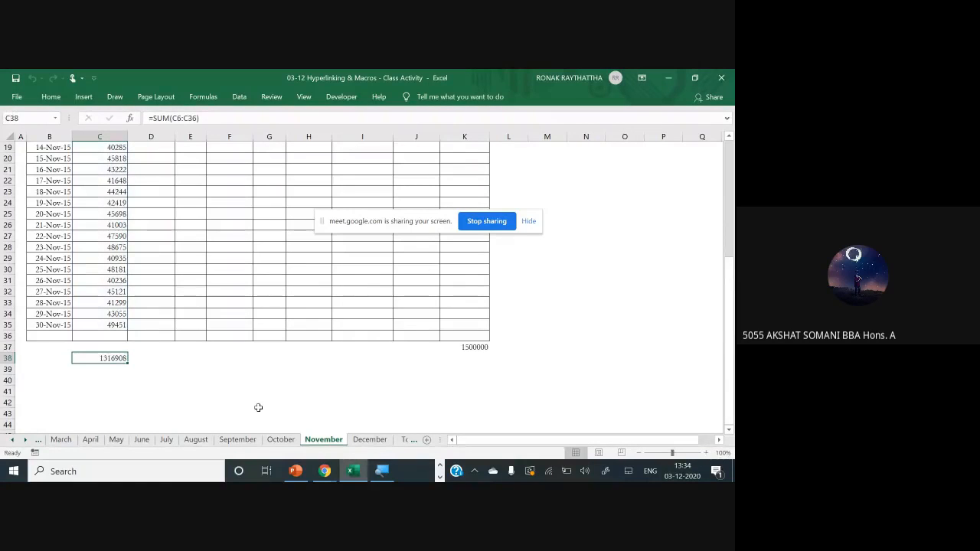
Examine the range summed by the C38 total on the October sheet for comparison
{"action": "left_click", "coordinate": [283, 440]}
{"action": "double_click", "coordinate": [130, 414]}
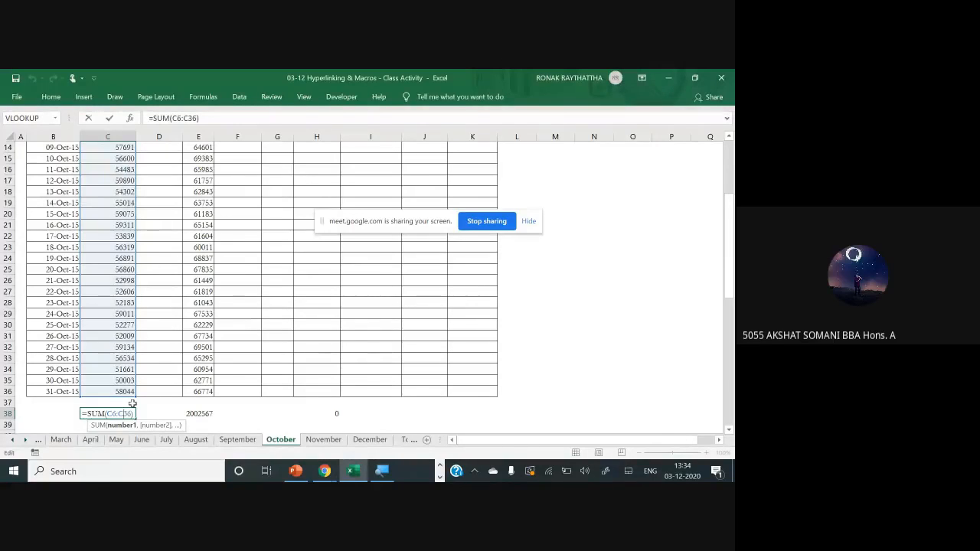
{"action": "key", "text": "ctrl+Return"}
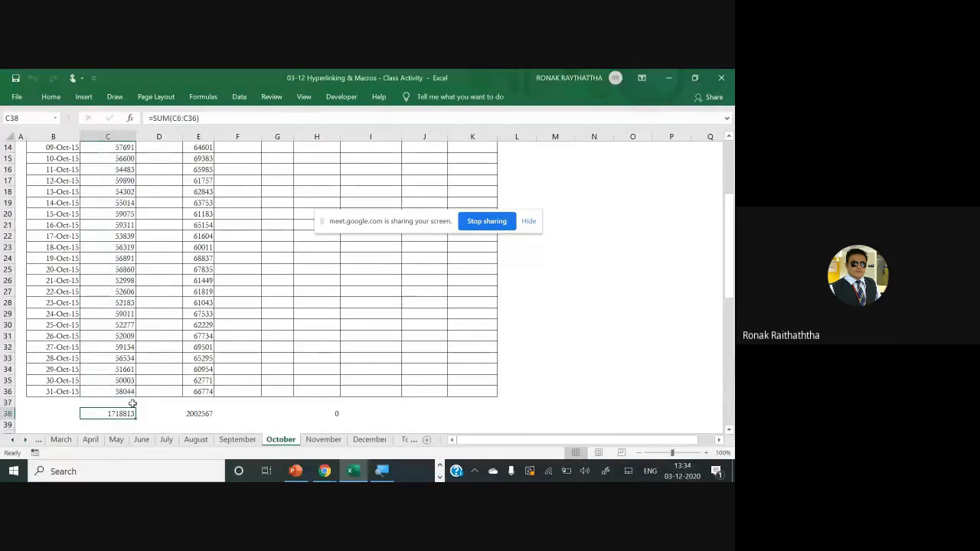
Clear November's total in C38 and run Macro8 with C37 selected to total the Bangalore column there instead
{"action": "left_click", "coordinate": [311, 444]}
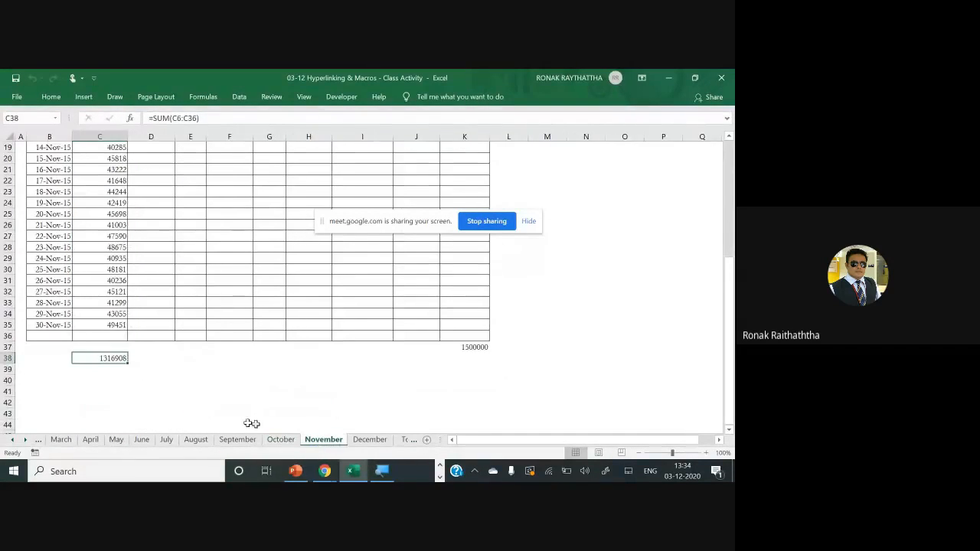
{"action": "key", "text": "Delete"}
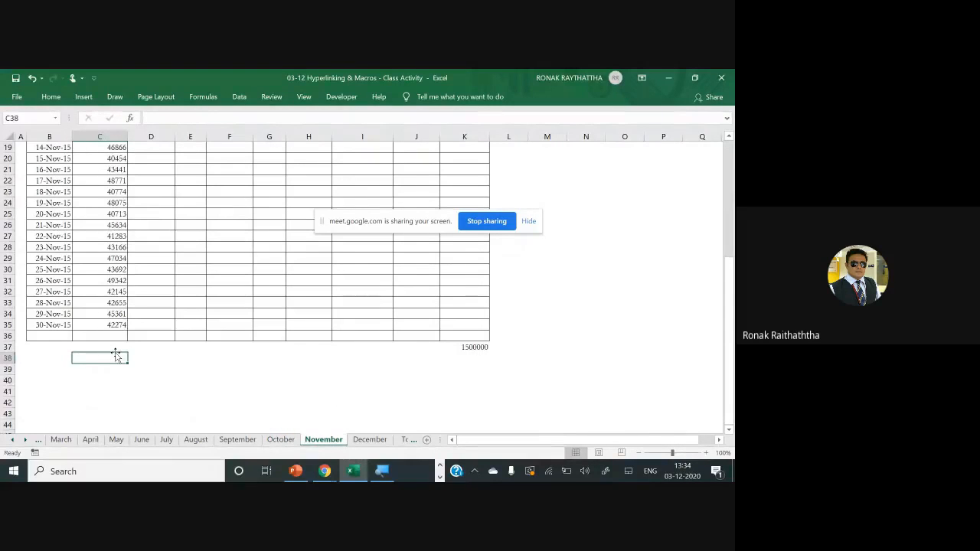
{"action": "left_click", "coordinate": [116, 352]}
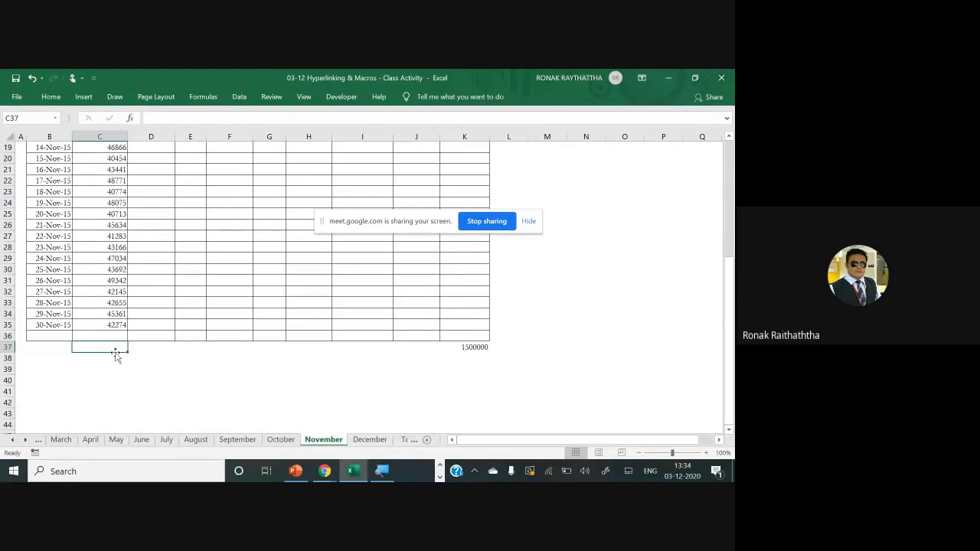
{"action": "left_click", "coordinate": [304, 96]}
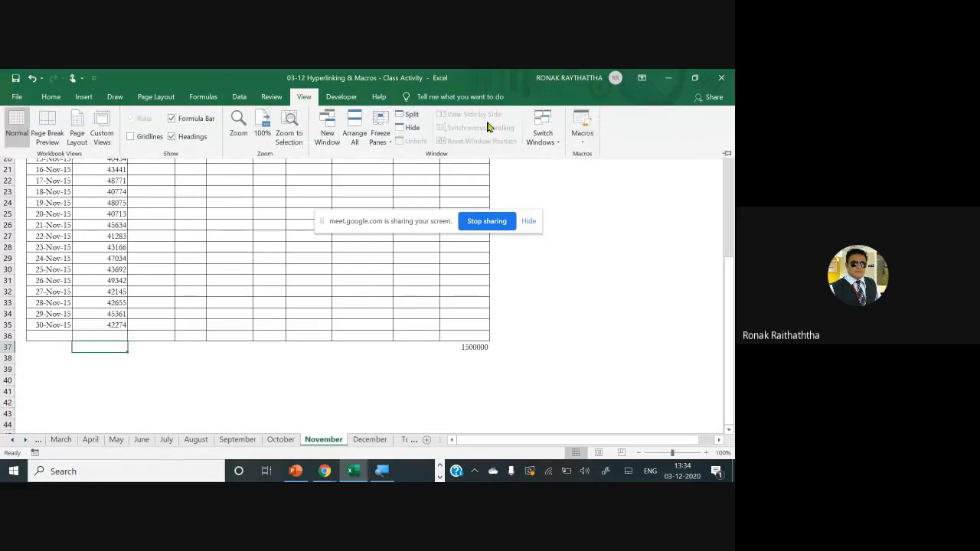
{"action": "left_click", "coordinate": [582, 139]}
{"action": "left_click", "coordinate": [585, 154]}
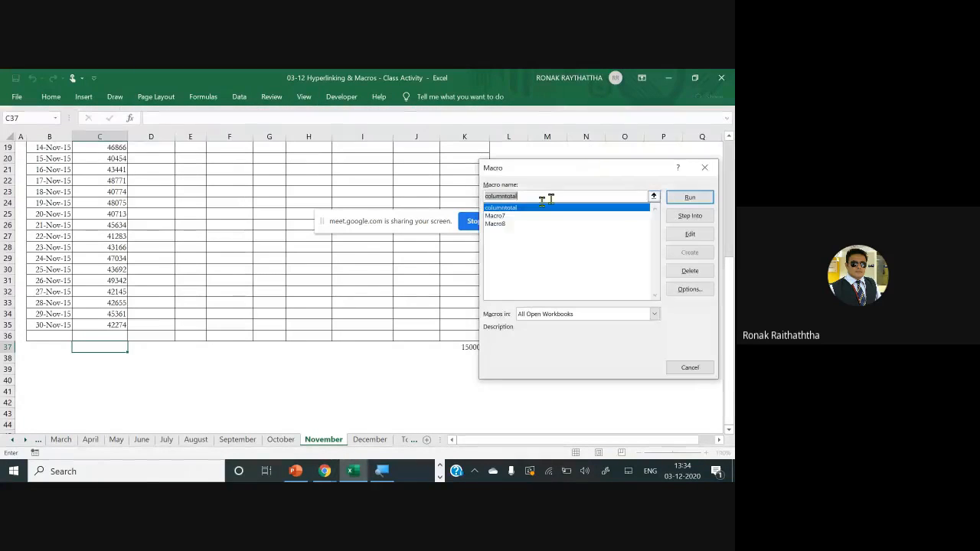
{"action": "left_click", "coordinate": [688, 199]}
Compare the range summed by November's C37 formula with the one summed by October's C38 formula
{"action": "double_click", "coordinate": [98, 346]}
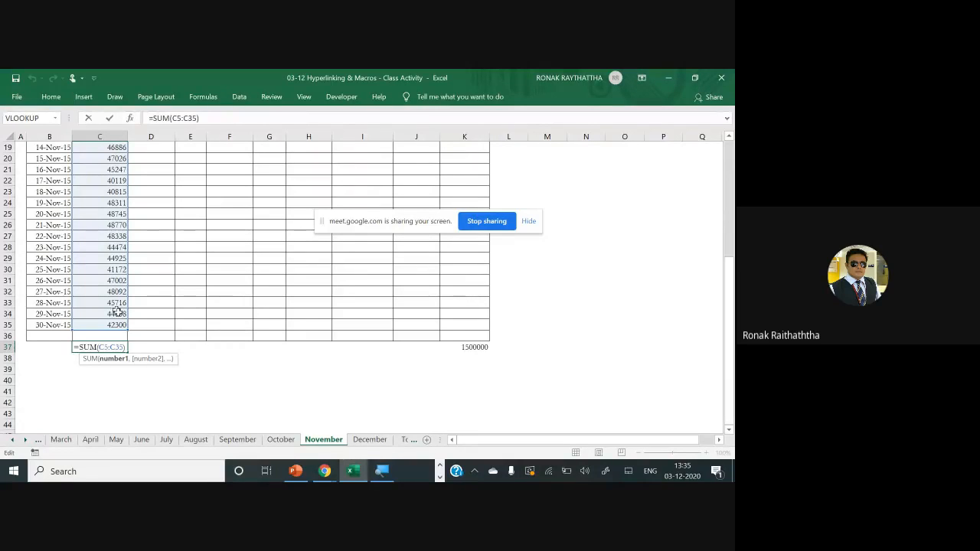
{"action": "key", "text": "ctrl+Return"}
{"action": "left_click", "coordinate": [280, 440]}
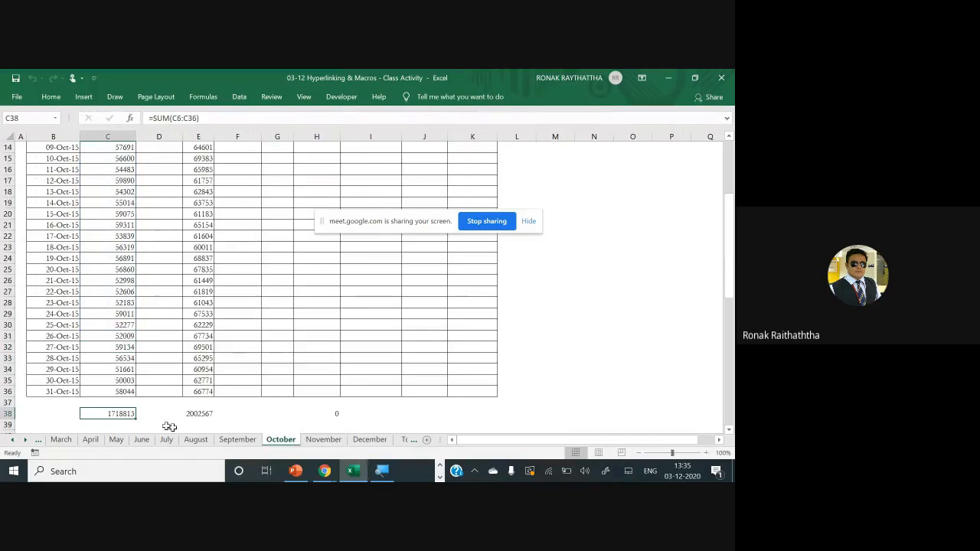
{"action": "key", "text": "alt+equal"}
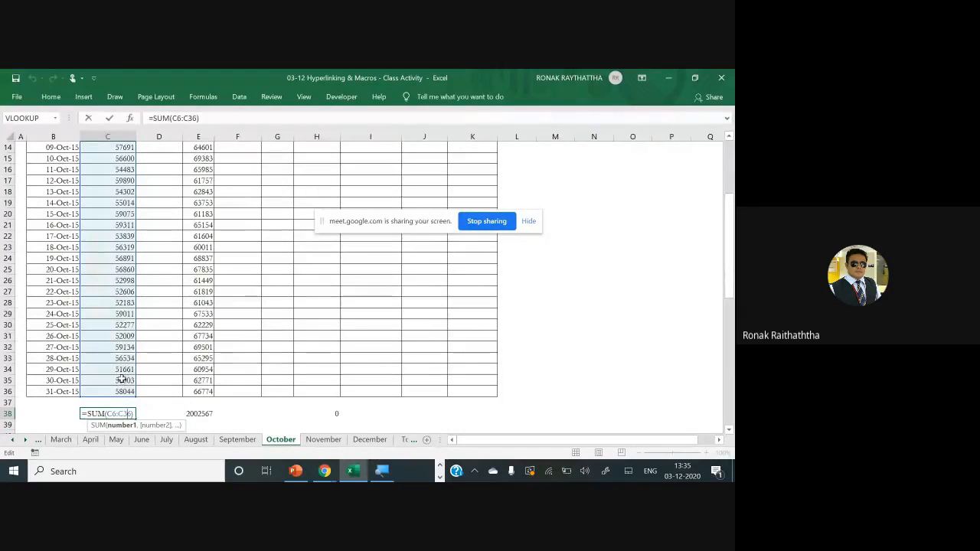
{"action": "key", "text": "ctrl+Return"}
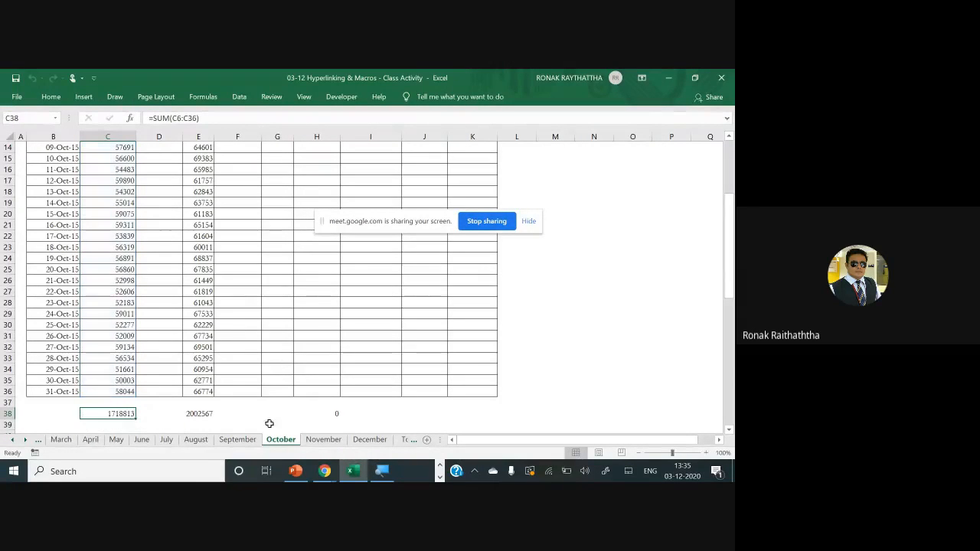
{"action": "left_click", "coordinate": [321, 439]}
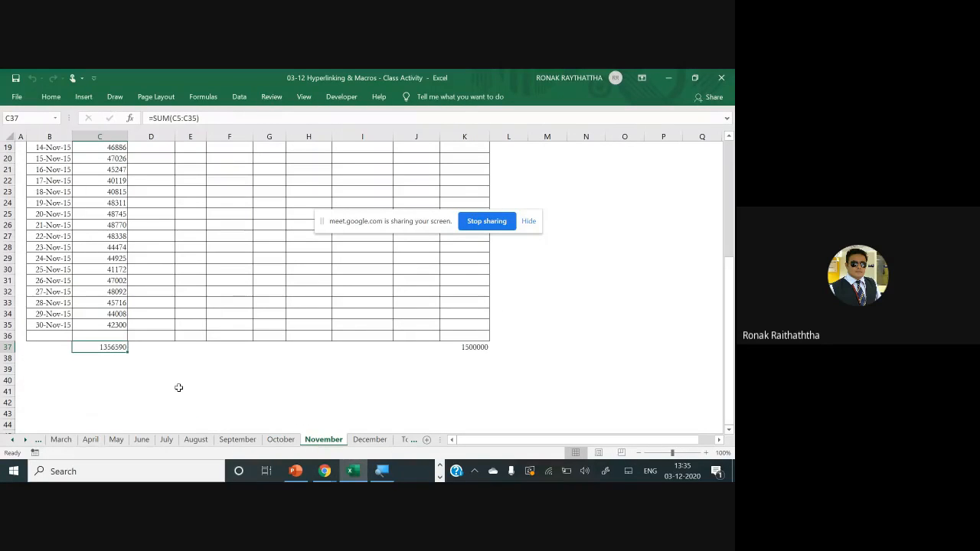
{"action": "double_click", "coordinate": [112, 348]}
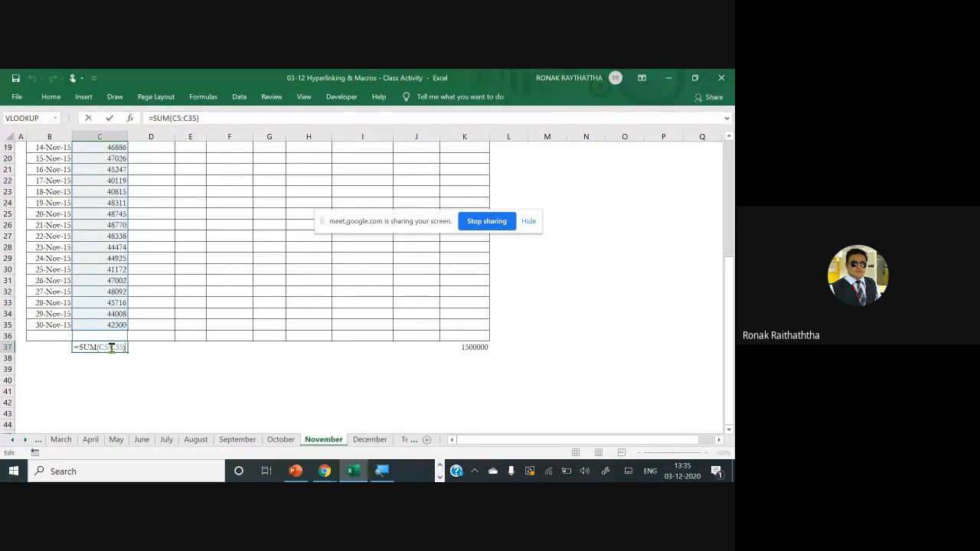
{"action": "key", "text": "Escape"}
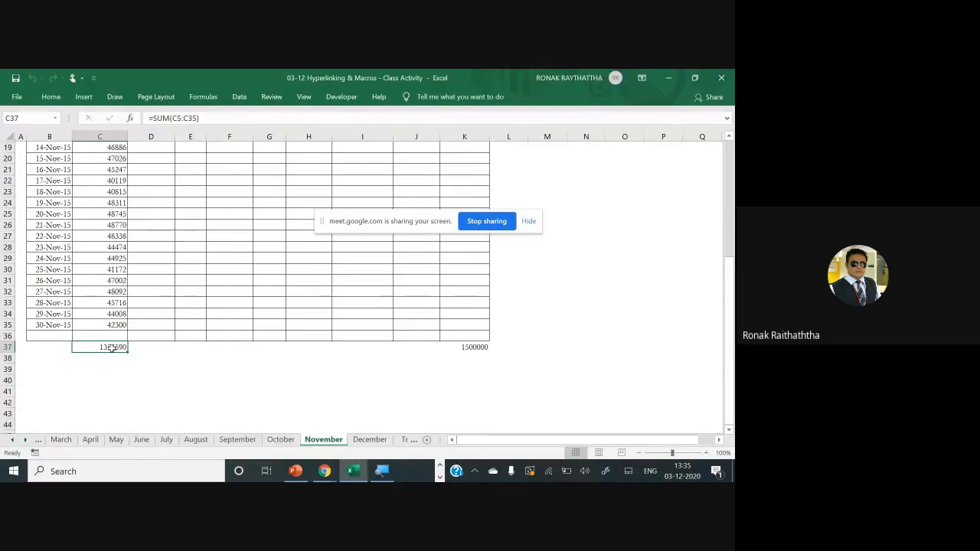
{"action": "double_click", "coordinate": [111, 348]}
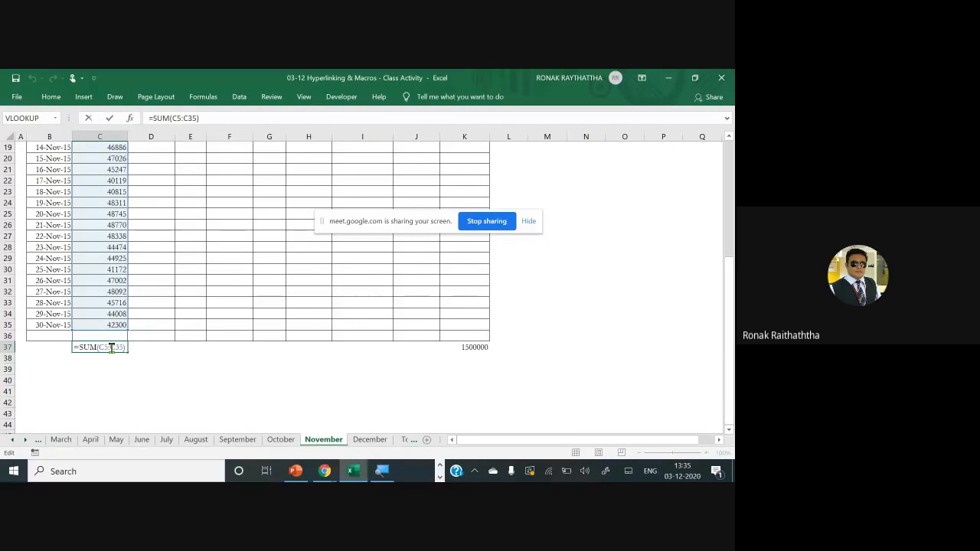
{"action": "key", "text": "Escape"}
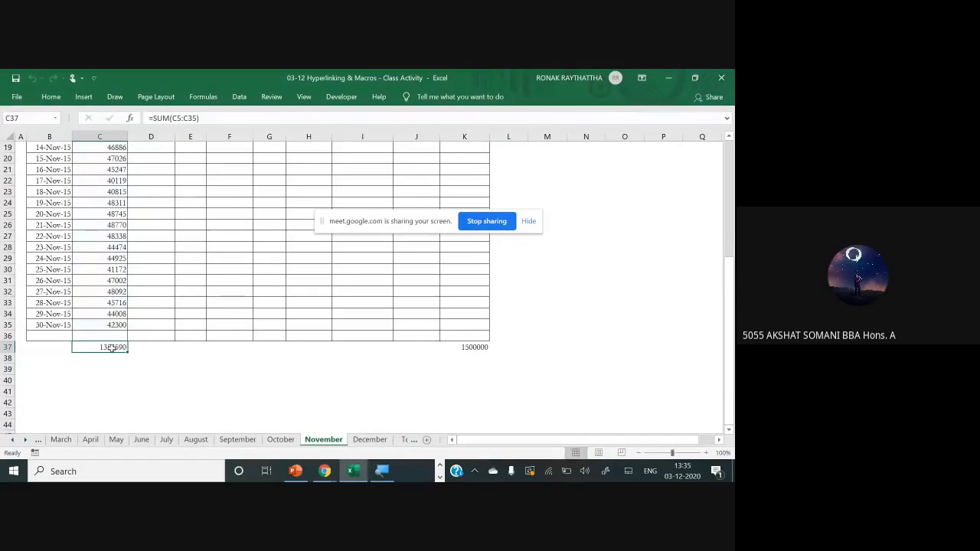
{"action": "double_click", "coordinate": [111, 347]}
{"action": "key", "text": "Escape"}
Run Macro8 with C38 selected on the December sheet to insert the total for column C
{"action": "left_click", "coordinate": [369, 438]}
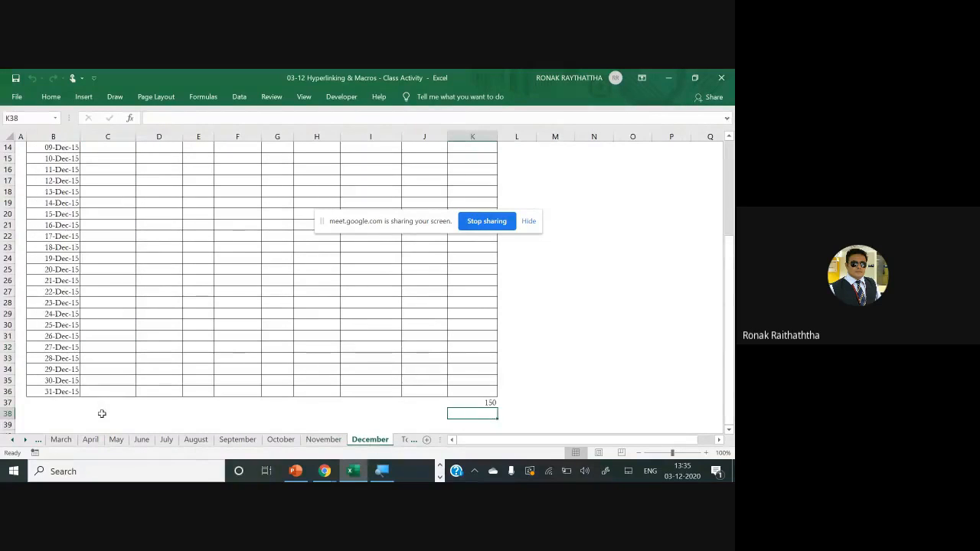
{"action": "left_click", "coordinate": [102, 414]}
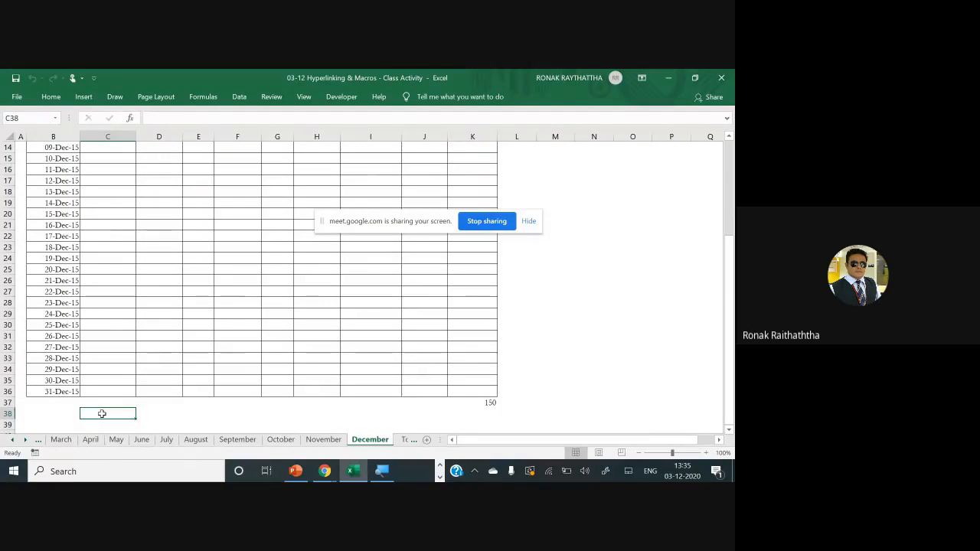
{"action": "scroll", "coordinate": [102, 413], "scroll_direction": "down", "scroll_amount": 1}
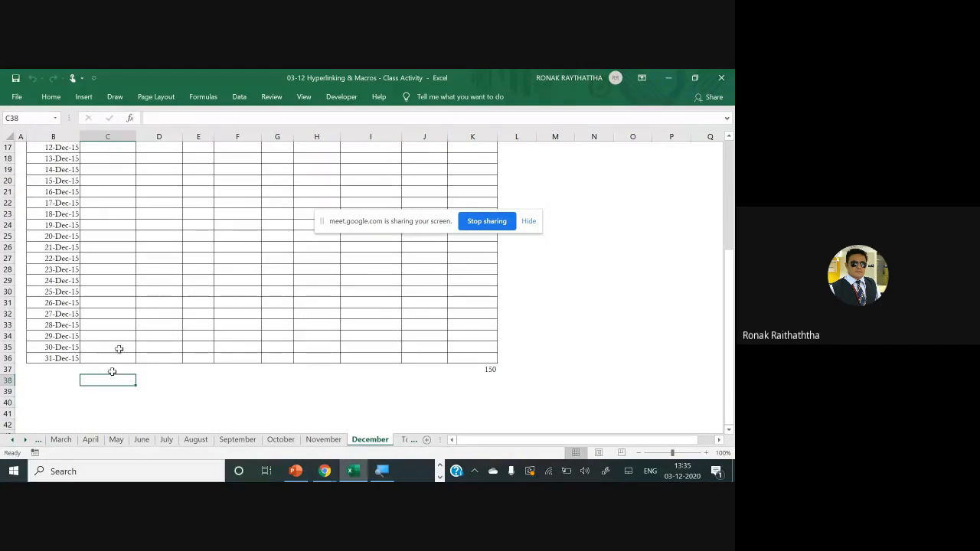
{"action": "left_click", "coordinate": [301, 98]}
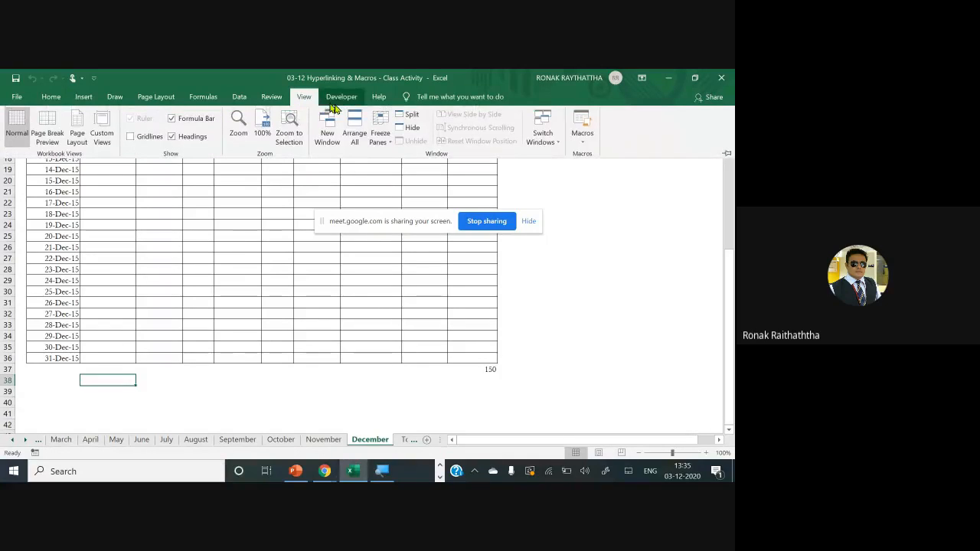
{"action": "left_click", "coordinate": [582, 134]}
{"action": "left_click", "coordinate": [595, 155]}
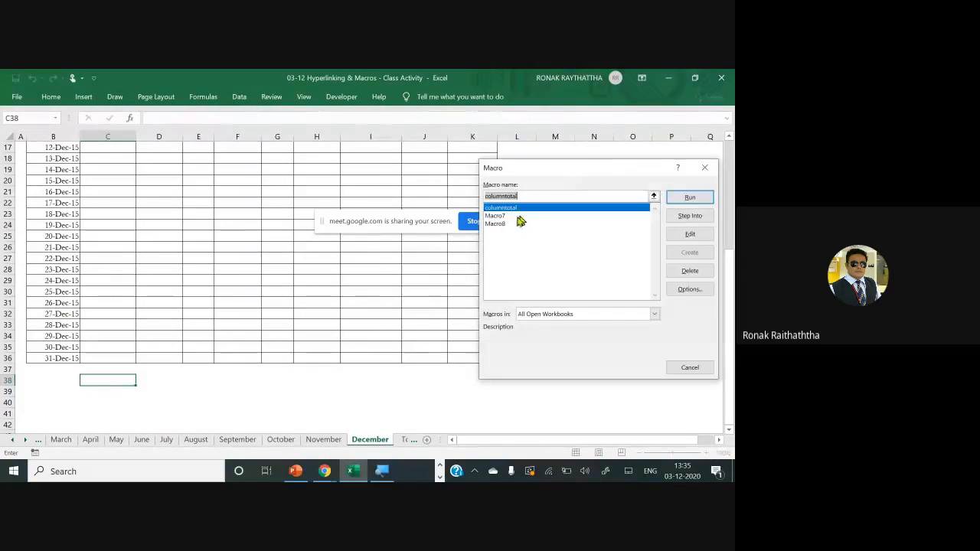
{"action": "left_click", "coordinate": [492, 223]}
{"action": "left_click", "coordinate": [673, 197]}
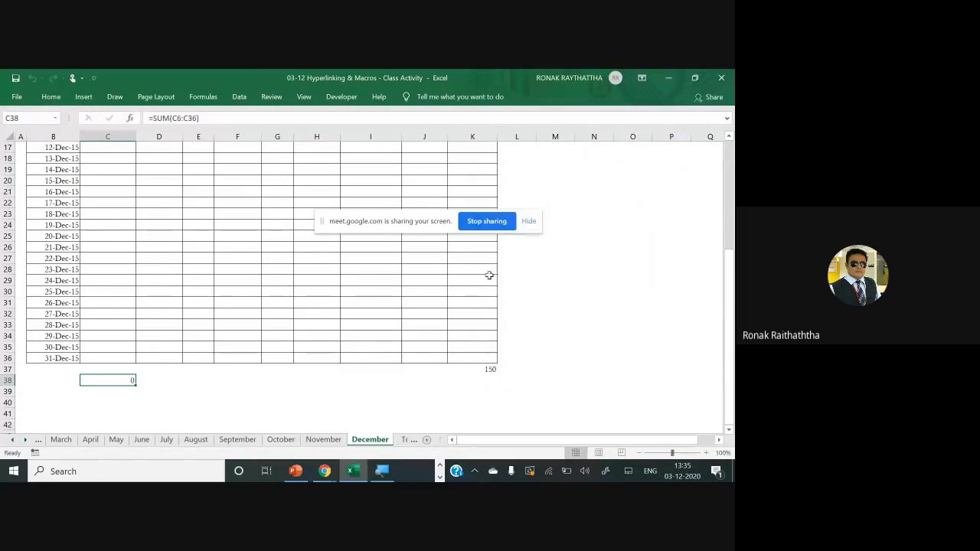
Examine which rows of the December sheet the total formula in C38 covers
{"action": "double_click", "coordinate": [118, 383]}
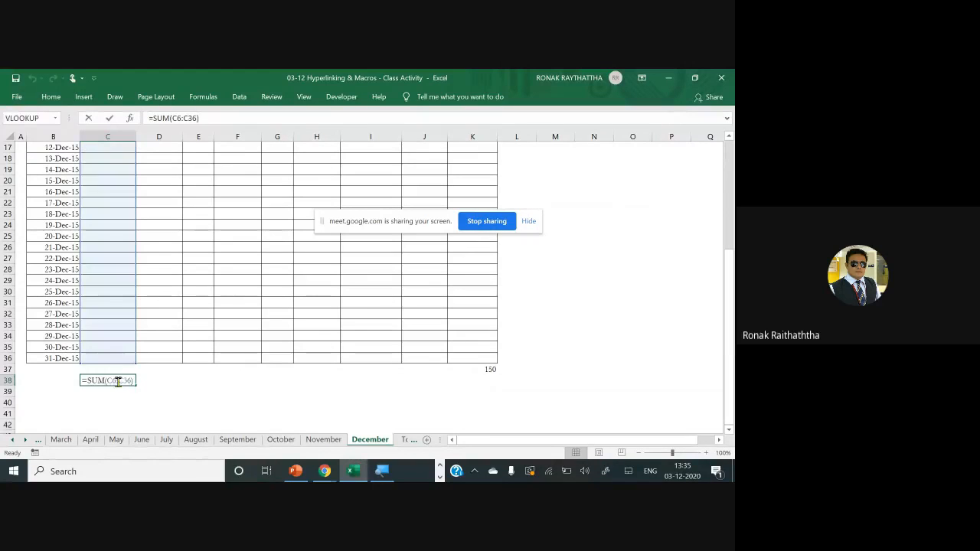
{"action": "scroll", "coordinate": [113, 351], "scroll_direction": "up", "scroll_amount": 1}
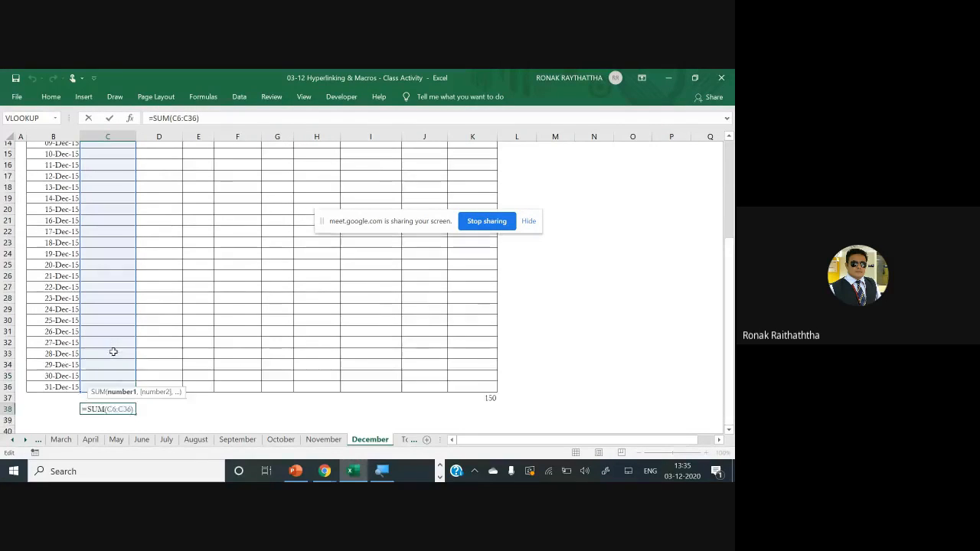
{"action": "scroll", "coordinate": [114, 353], "scroll_direction": "down", "scroll_amount": 1}
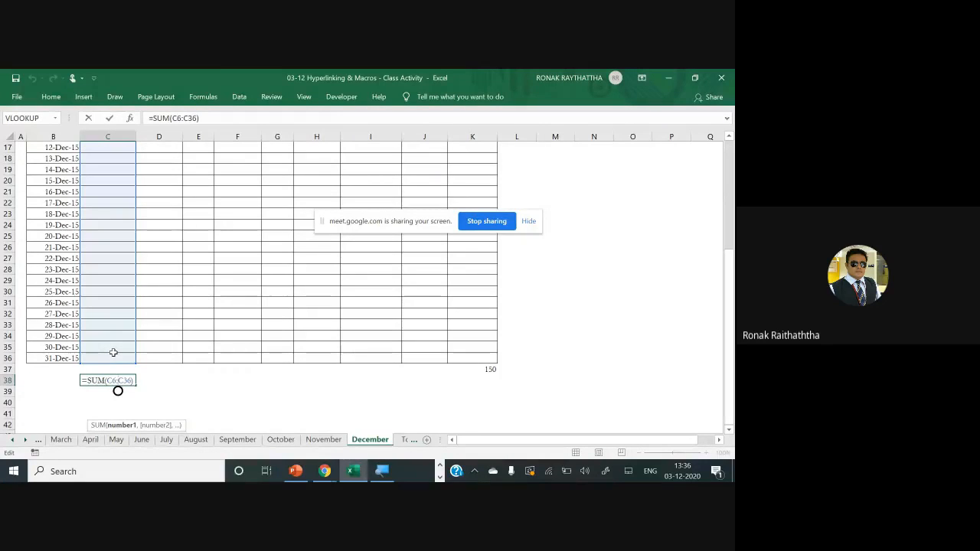
{"action": "scroll", "coordinate": [113, 352], "scroll_direction": "up", "scroll_amount": 3}
{"action": "scroll", "coordinate": [113, 352], "scroll_direction": "down", "scroll_amount": 3}
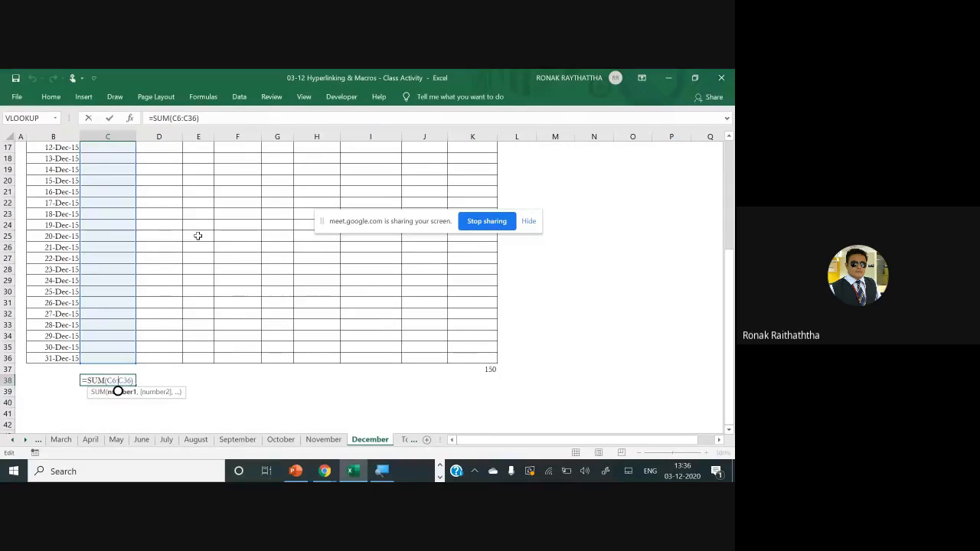
{"action": "key", "text": "ctrl+Return"}
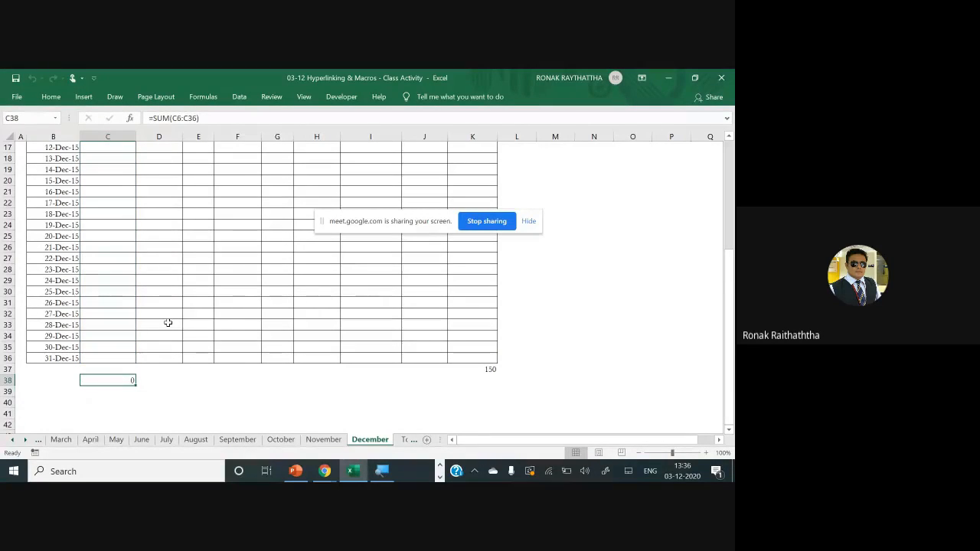
Run Macro8 with C45 selected on the December sheet to insert a column C total from that lower starting cell
{"action": "scroll", "coordinate": [168, 323], "scroll_direction": "down", "scroll_amount": 3}
{"action": "left_click", "coordinate": [116, 357]}
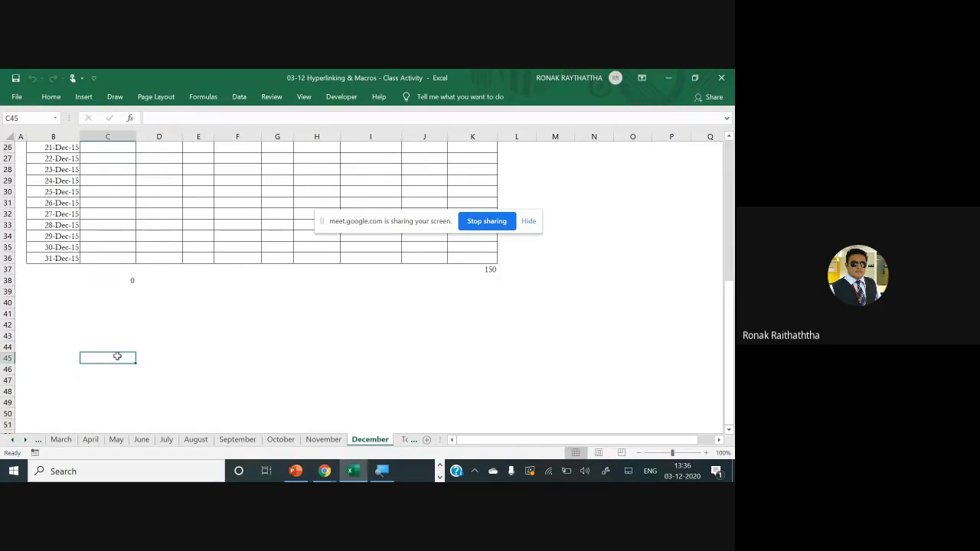
{"action": "left_click", "coordinate": [305, 98]}
{"action": "left_click", "coordinate": [582, 125]}
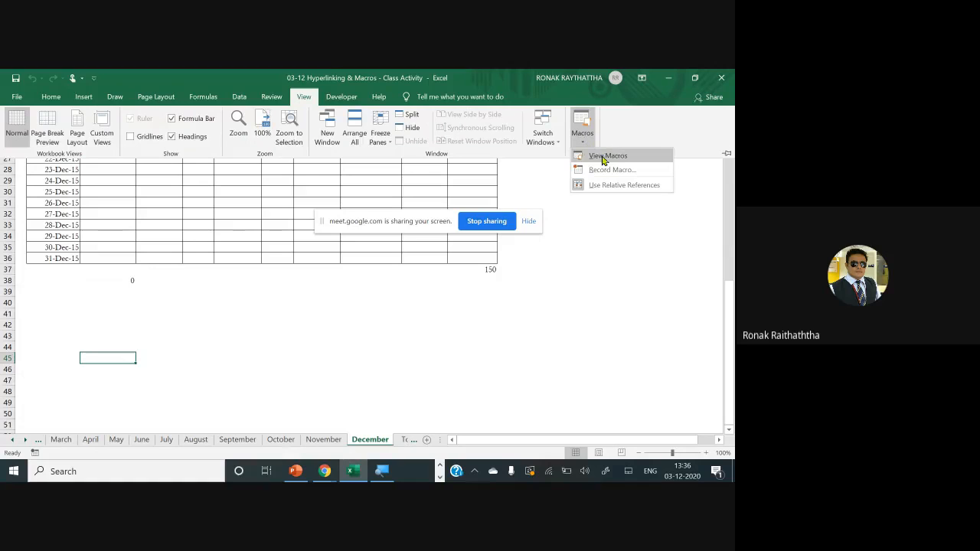
{"action": "left_click", "coordinate": [610, 157]}
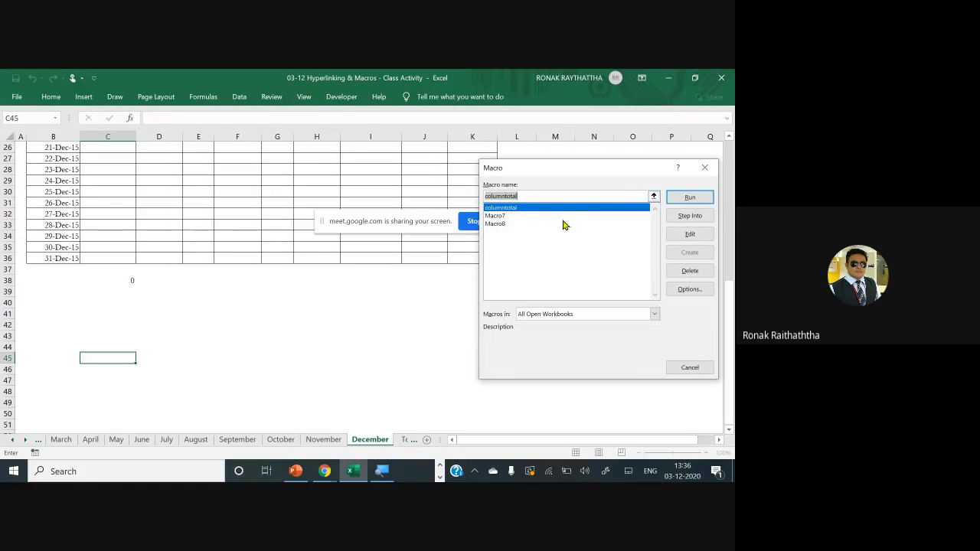
{"action": "left_click", "coordinate": [538, 224]}
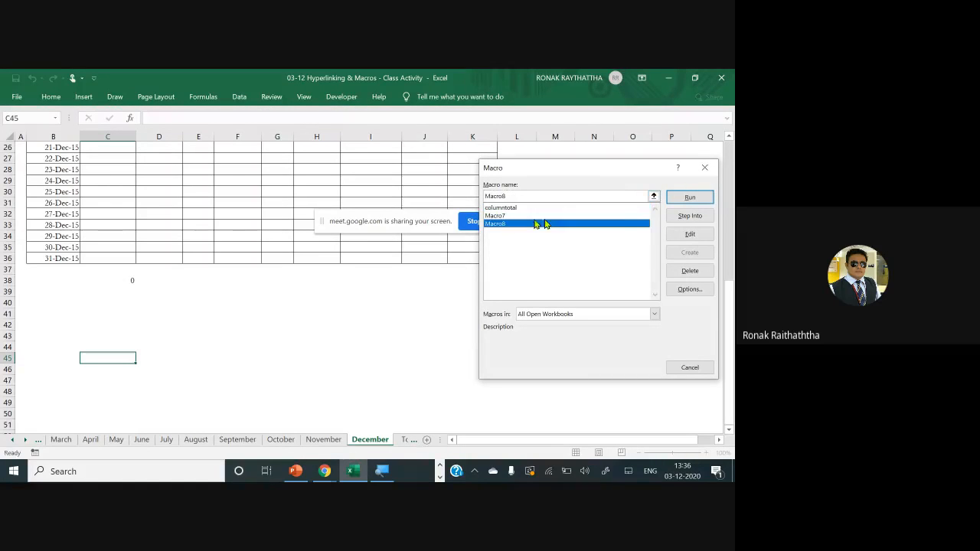
{"action": "left_click", "coordinate": [681, 197]}
Examine which rows of column C the total formula in December's C45 covers, leaving the formula unedited
{"action": "double_click", "coordinate": [124, 358]}
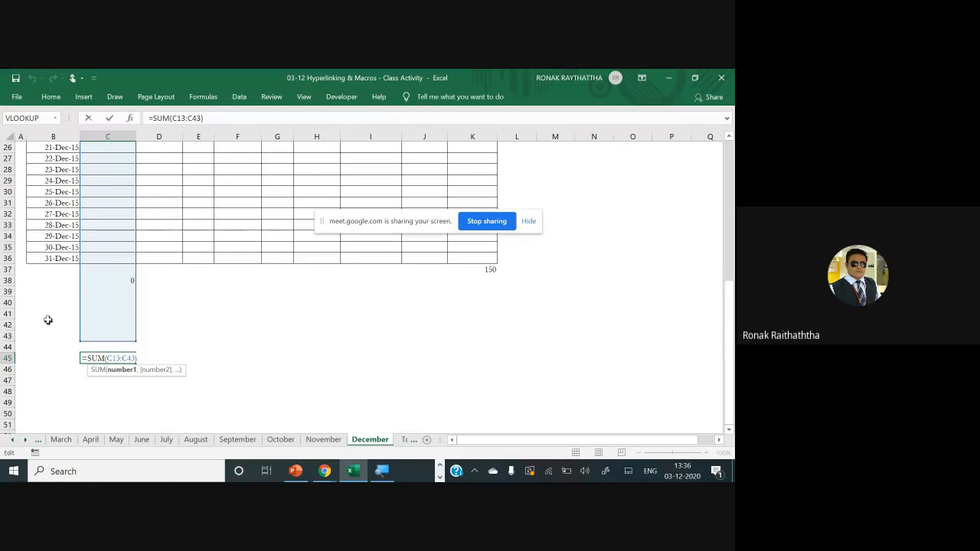
{"action": "scroll", "coordinate": [78, 267], "scroll_direction": "up", "scroll_amount": 2}
{"action": "scroll", "coordinate": [78, 267], "scroll_direction": "up", "scroll_amount": 6}
{"action": "scroll", "coordinate": [78, 267], "scroll_direction": "down", "scroll_amount": 6}
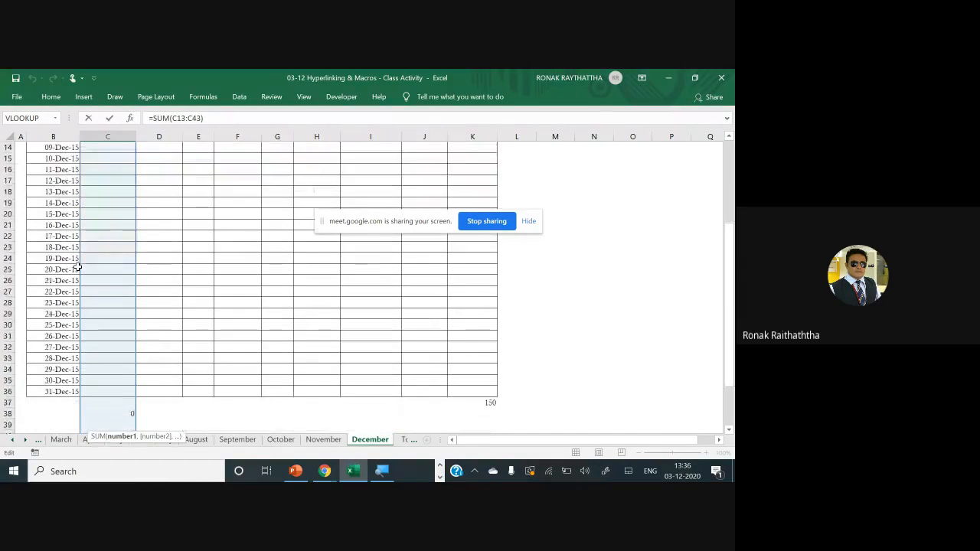
{"action": "key", "text": "Escape"}
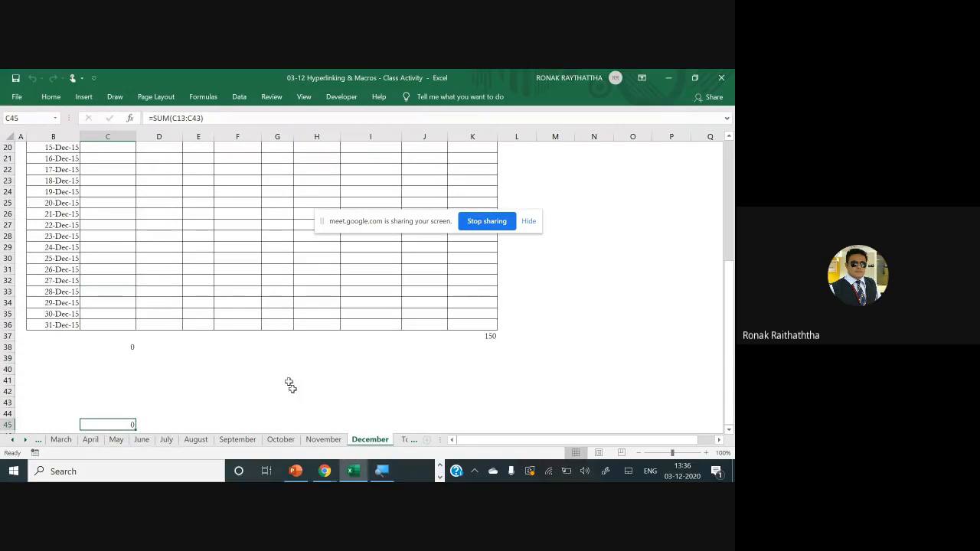
Stop sharing the screen in the Google Meet call
{"action": "left_click", "coordinate": [486, 221]}
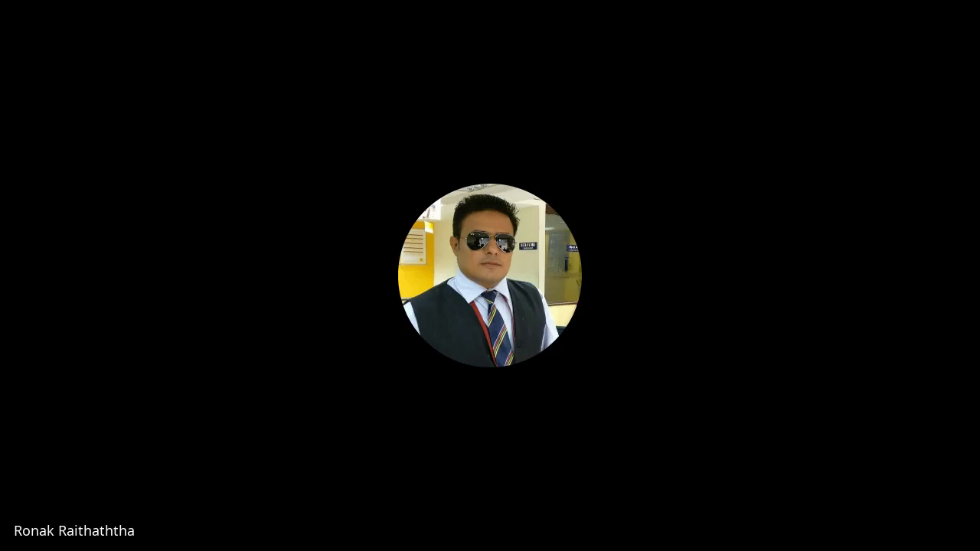